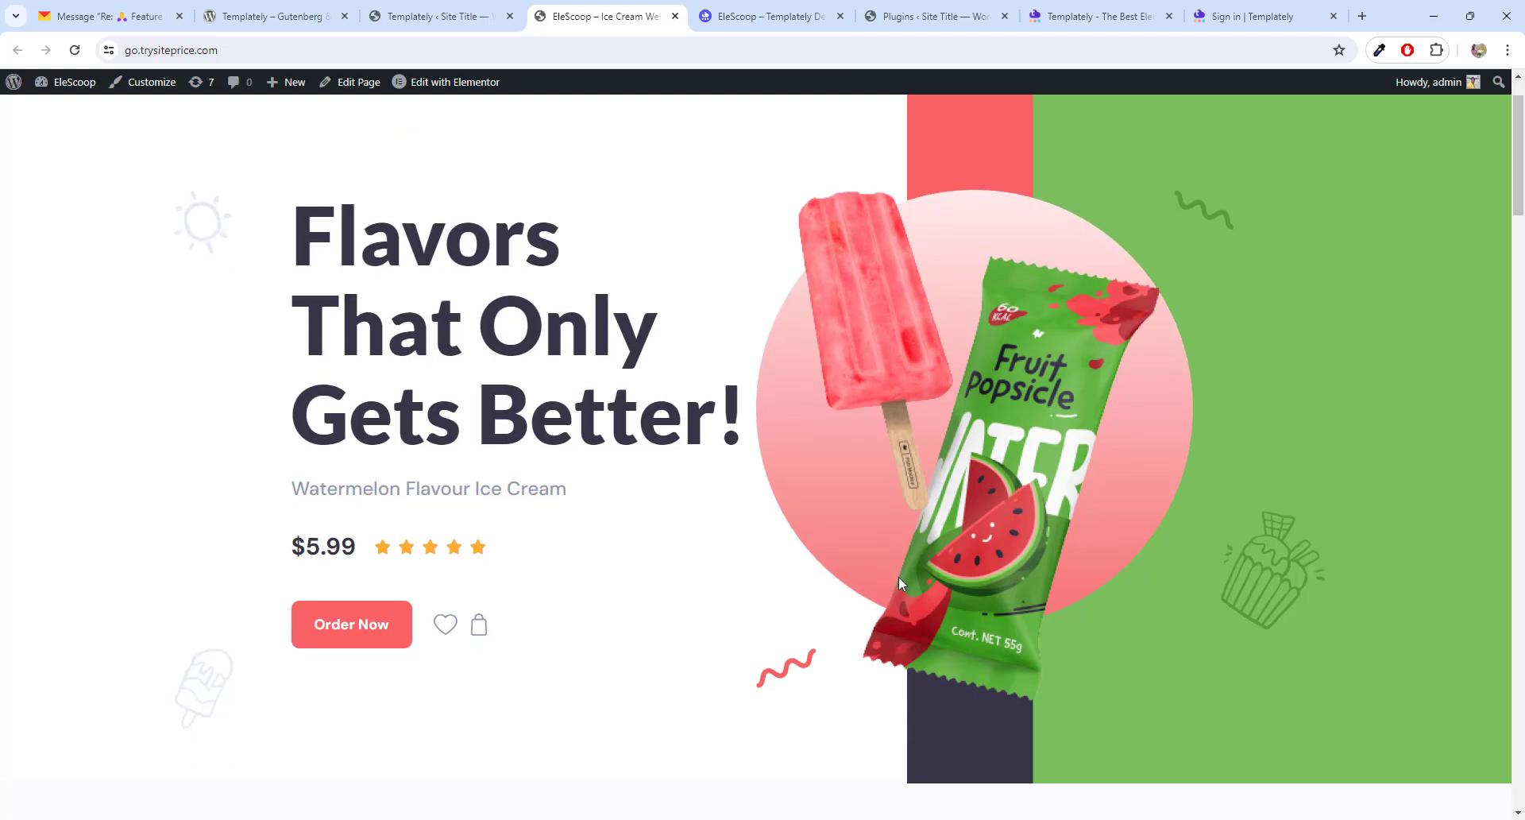
# - Scroll through the imported EleScoop ice cream site
pyautogui.scroll(-4, 900, 582)
pyautogui.scroll(-20, 901, 583)
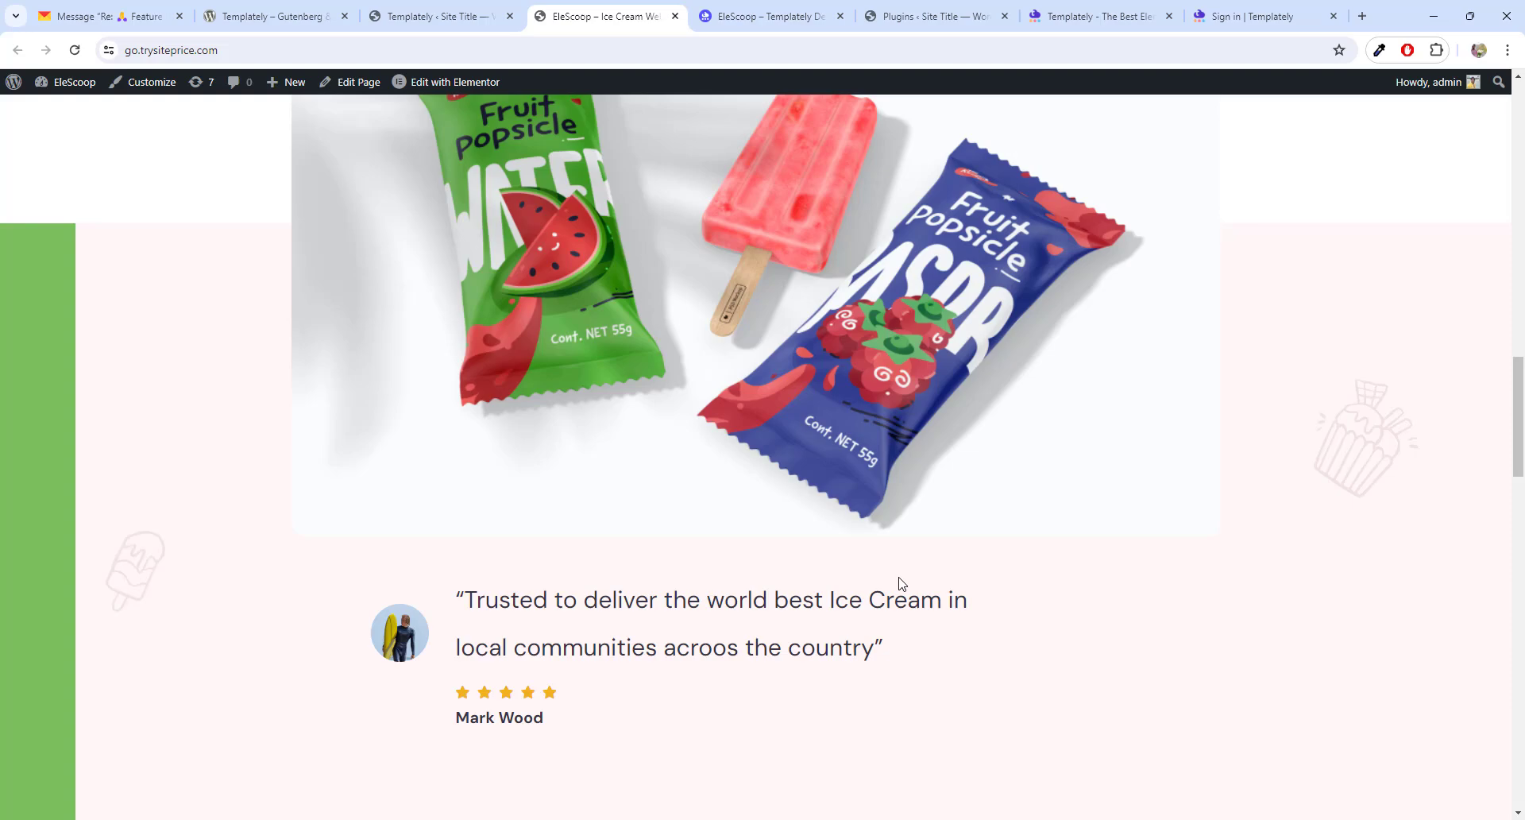
pyautogui.scroll(-5, 902, 583)
pyautogui.scroll(20, 901, 584)
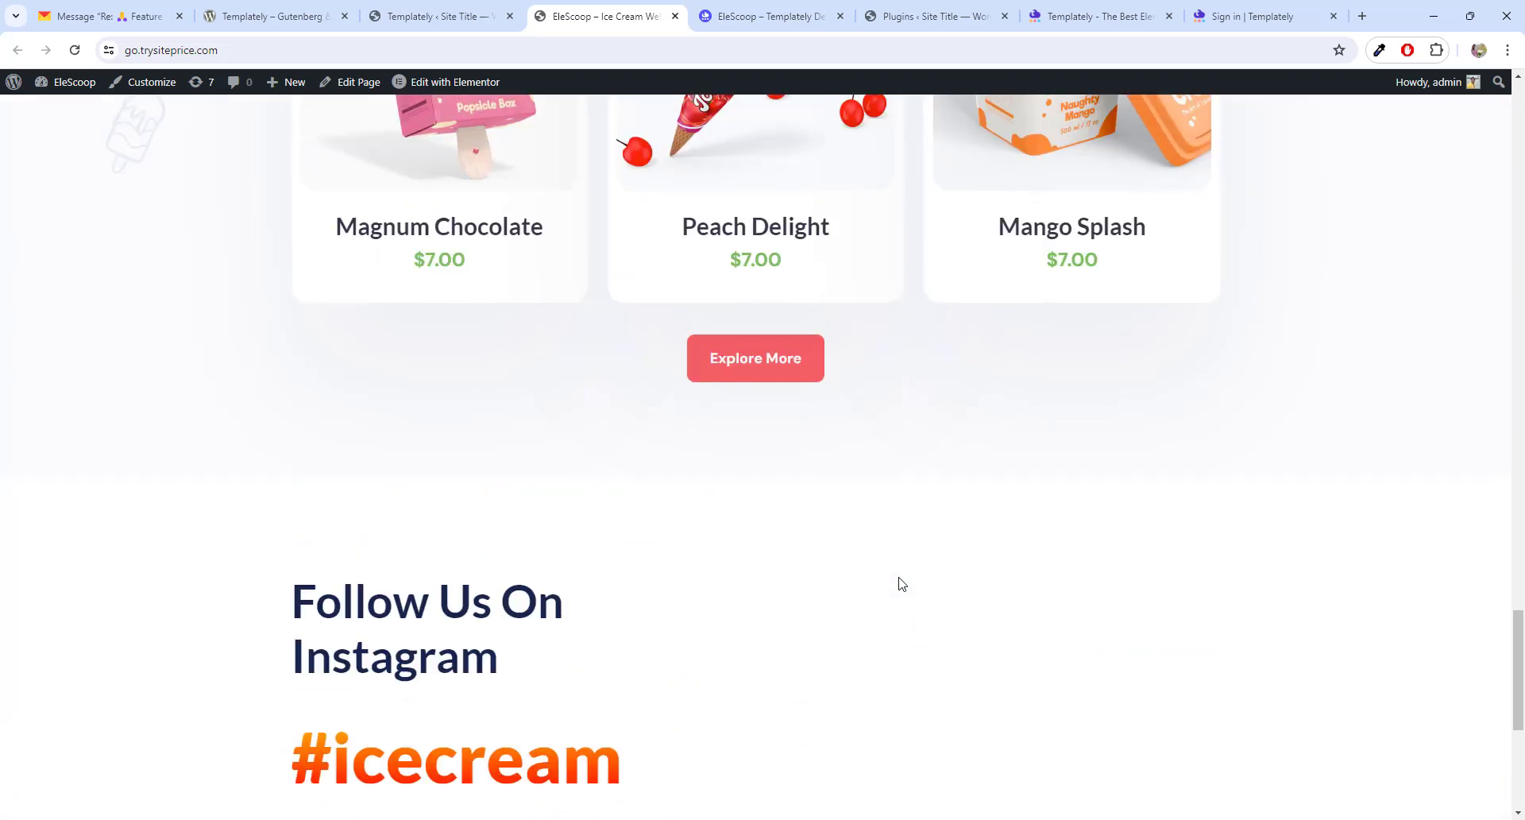
pyautogui.scroll(15, 900, 584)
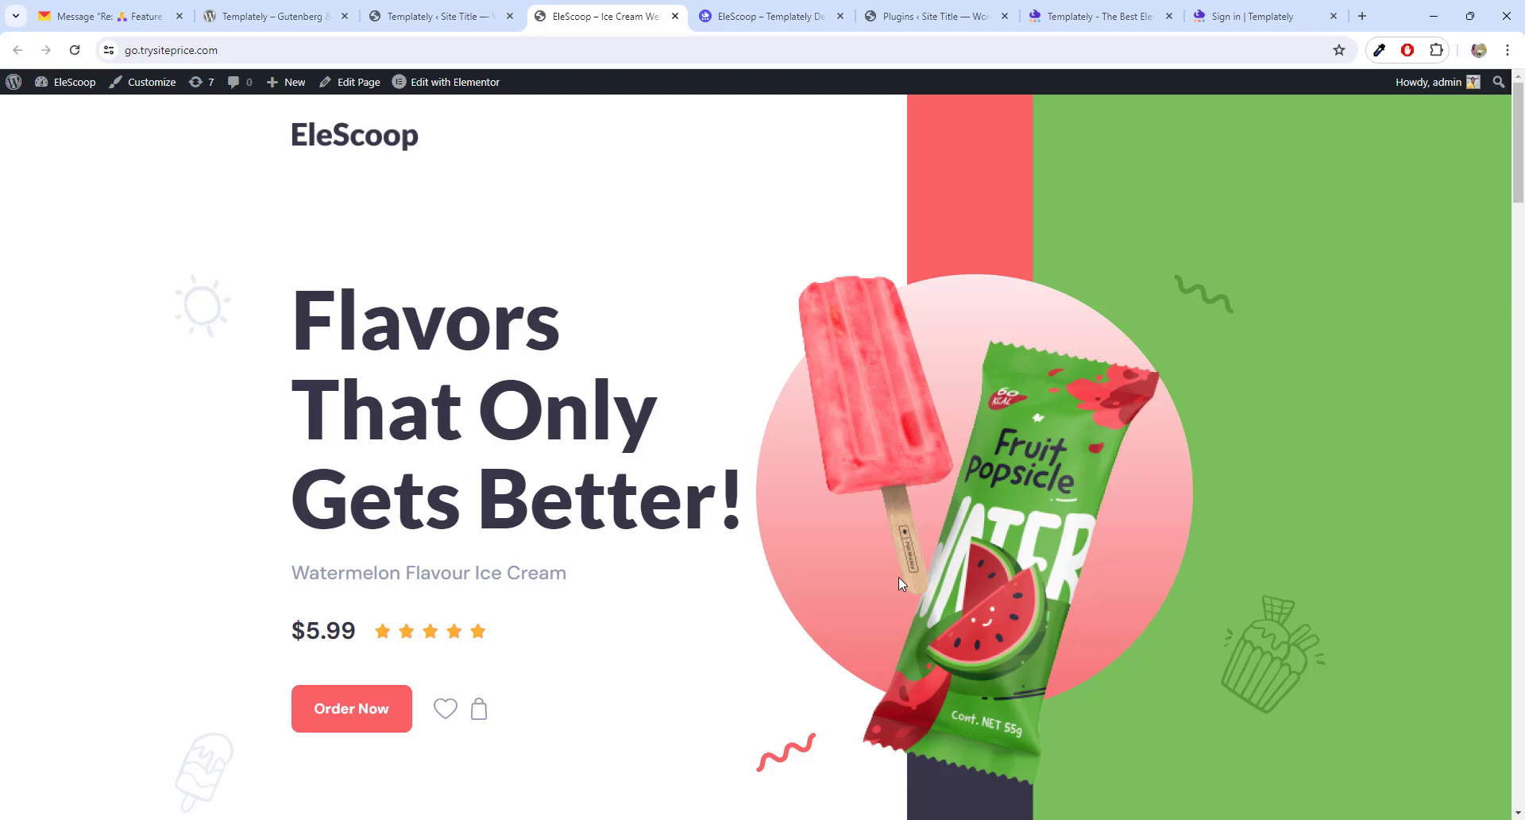
# - Glance at the Templately pricing tab, then scroll further through the EleScoop demo page
pyautogui.click(1111, 14)
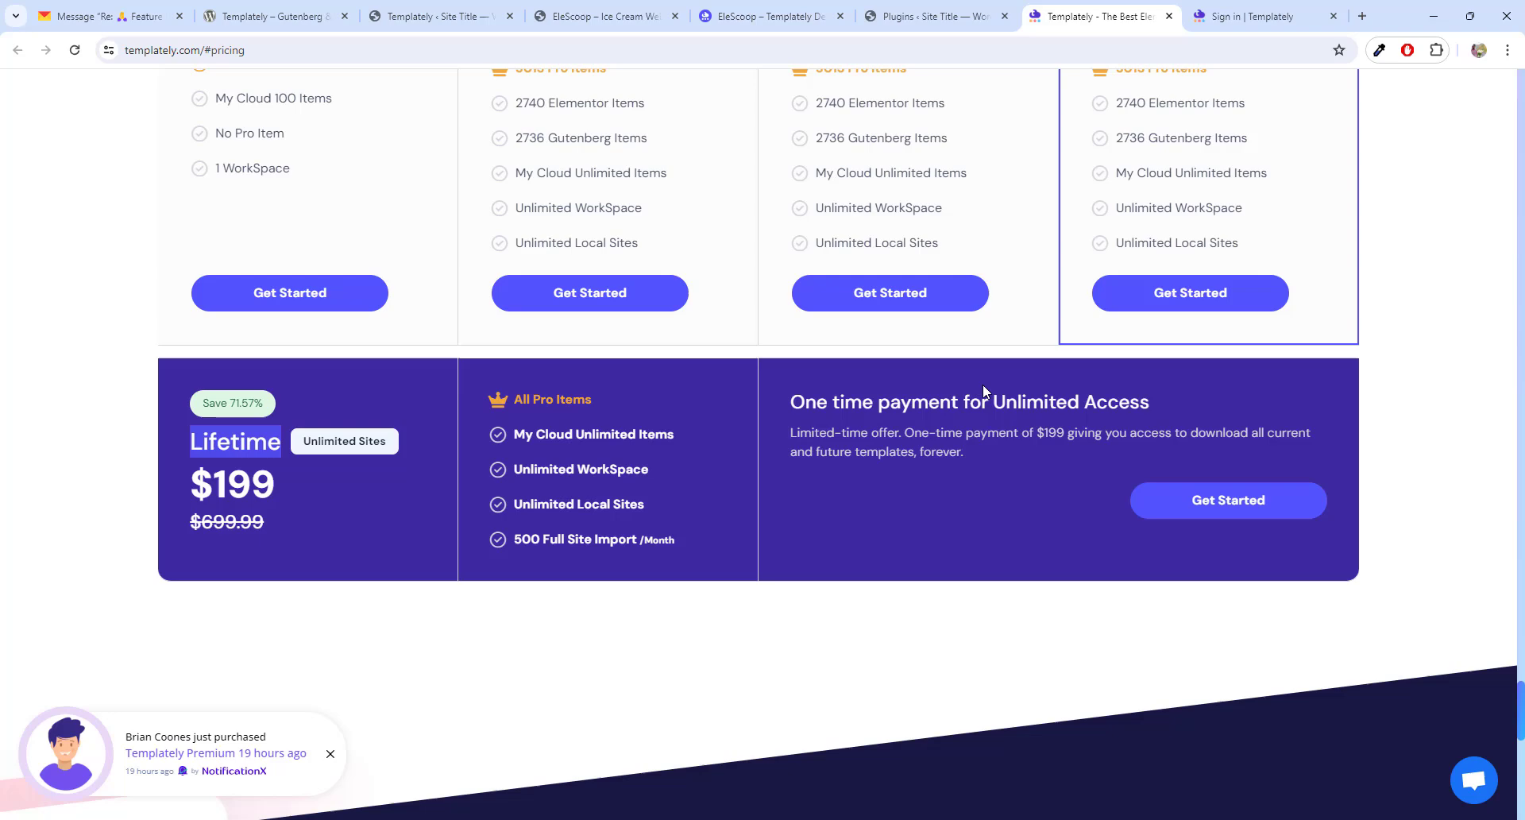
pyautogui.click(764, 11)
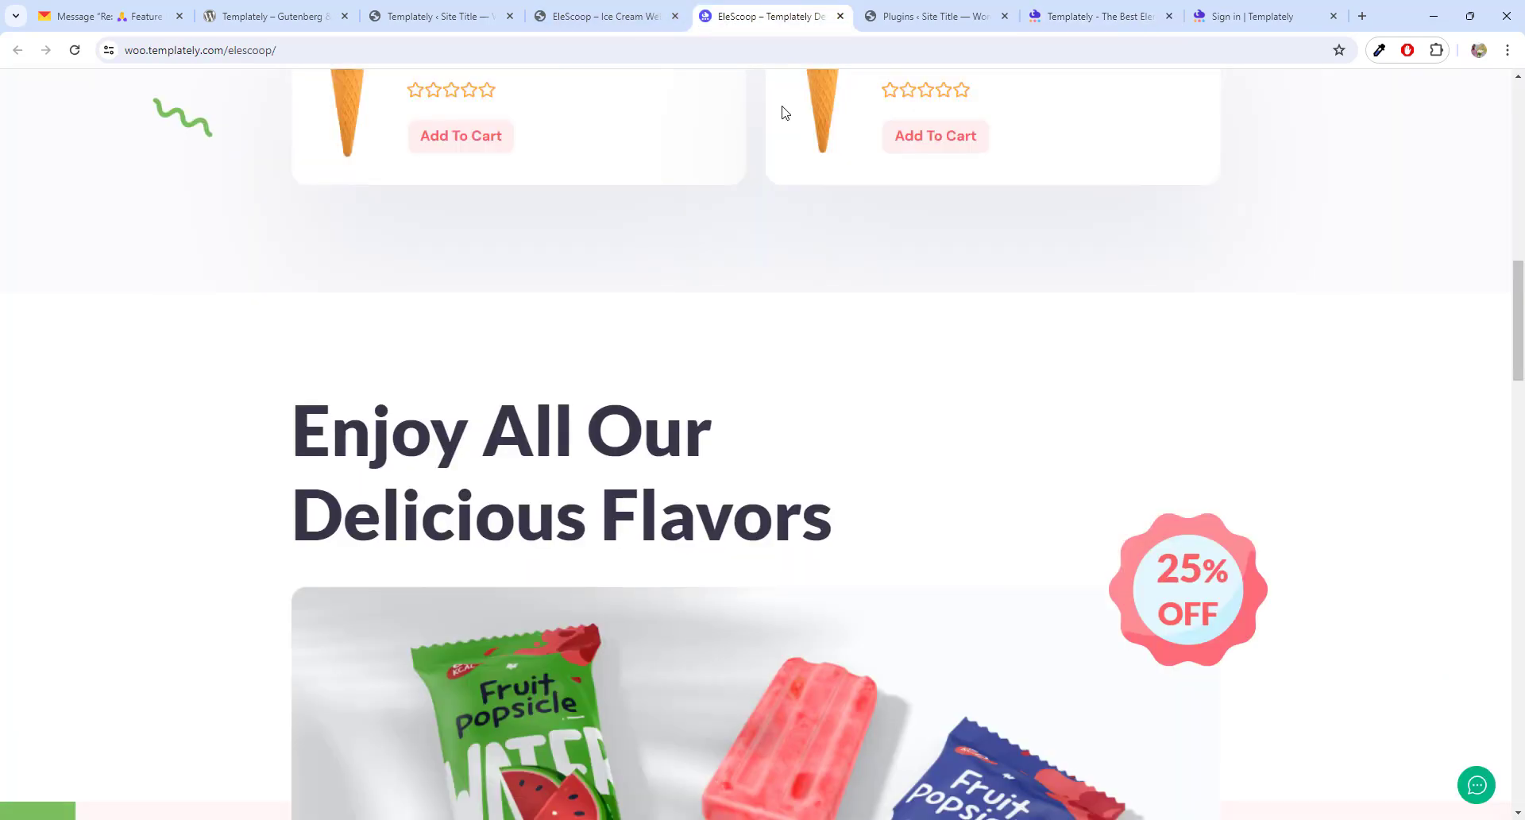
pyautogui.scroll(10, 991, 329)
pyautogui.scroll(2, 993, 338)
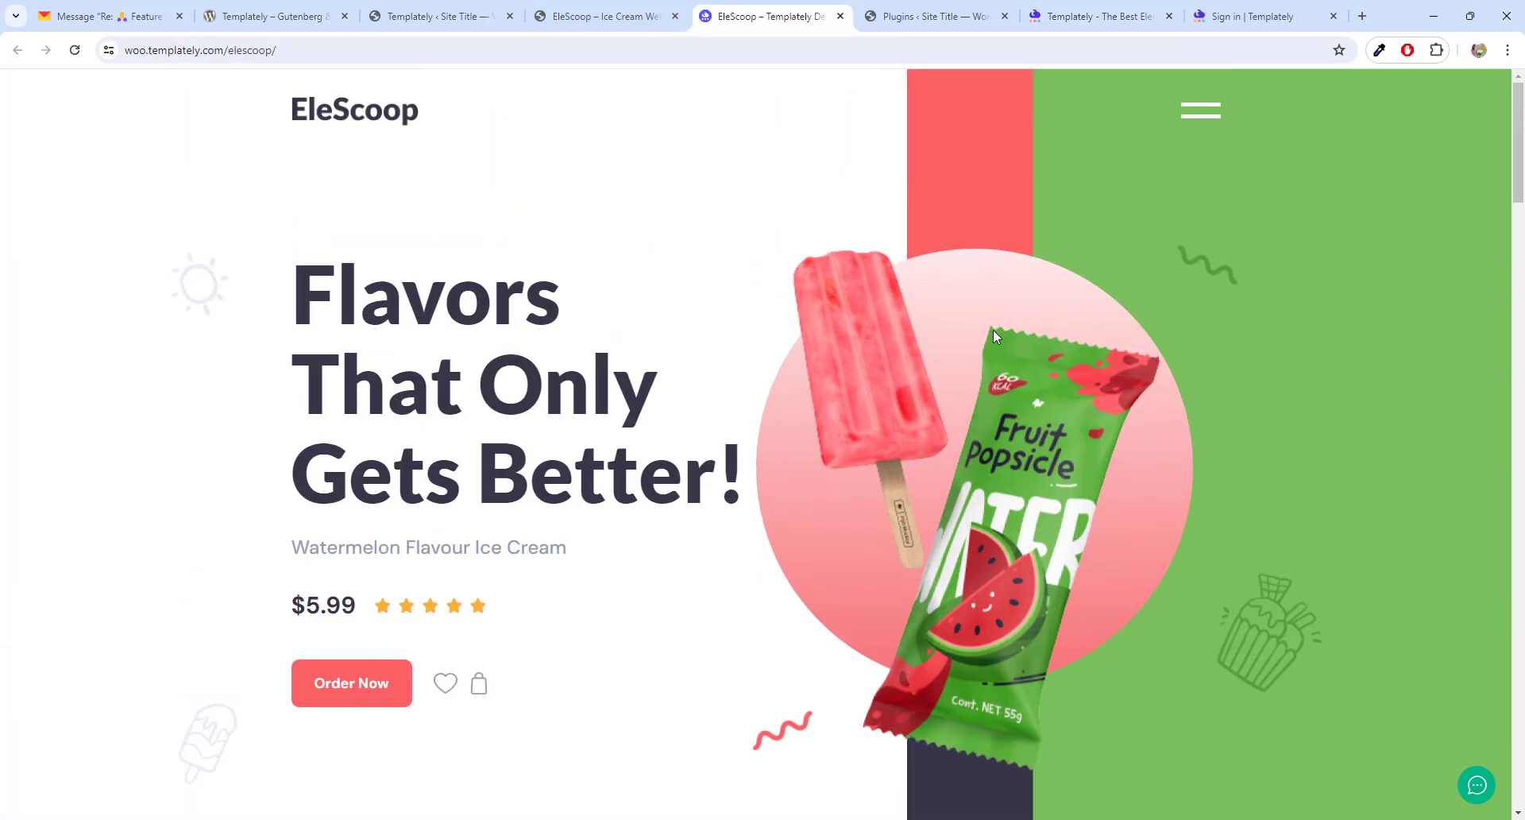
pyautogui.scroll(-2, 993, 336)
pyautogui.scroll(-1, 994, 333)
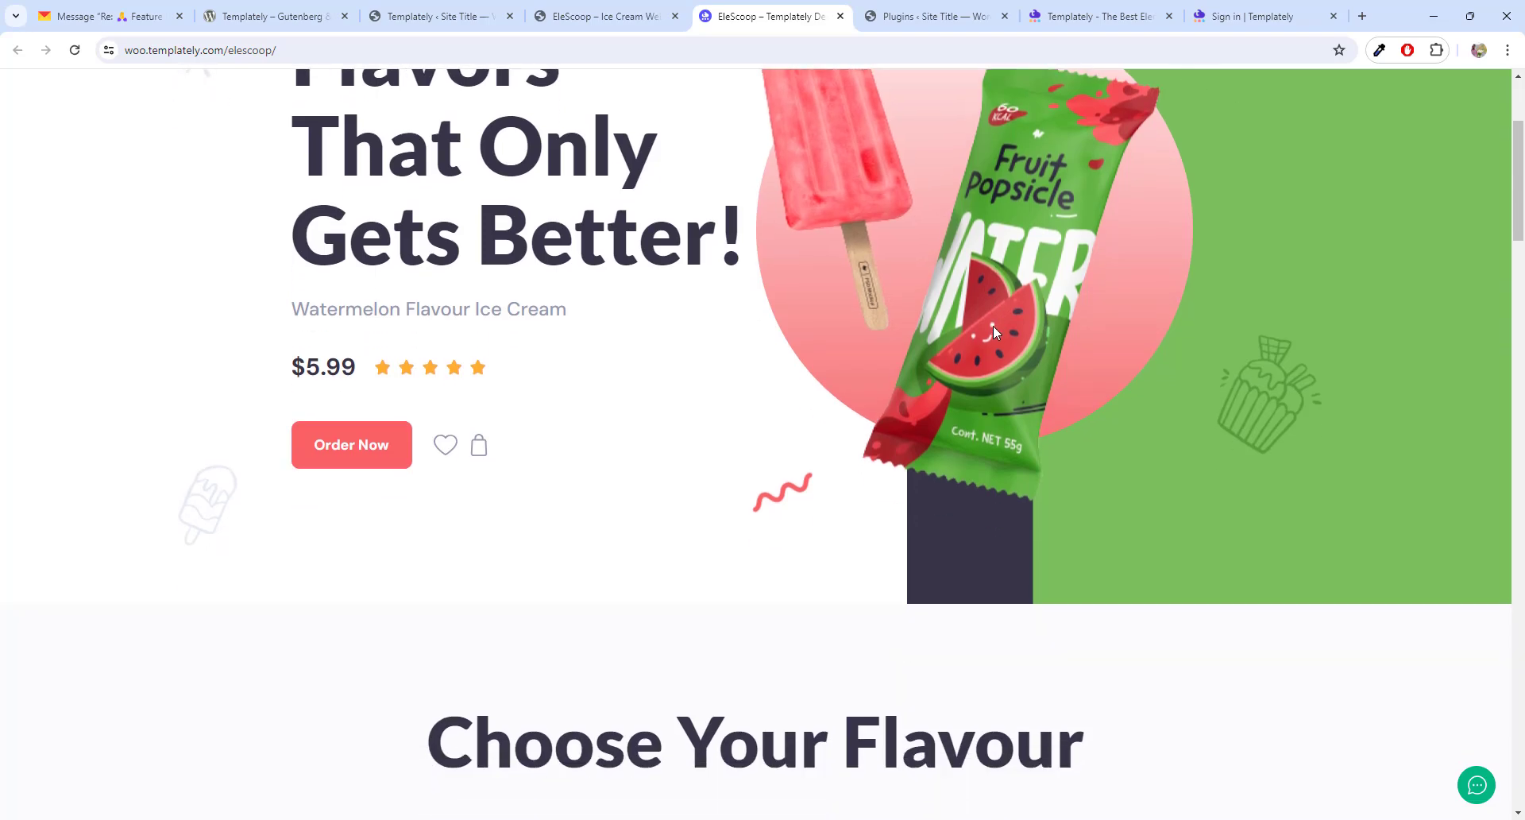
pyautogui.scroll(-20, 993, 327)
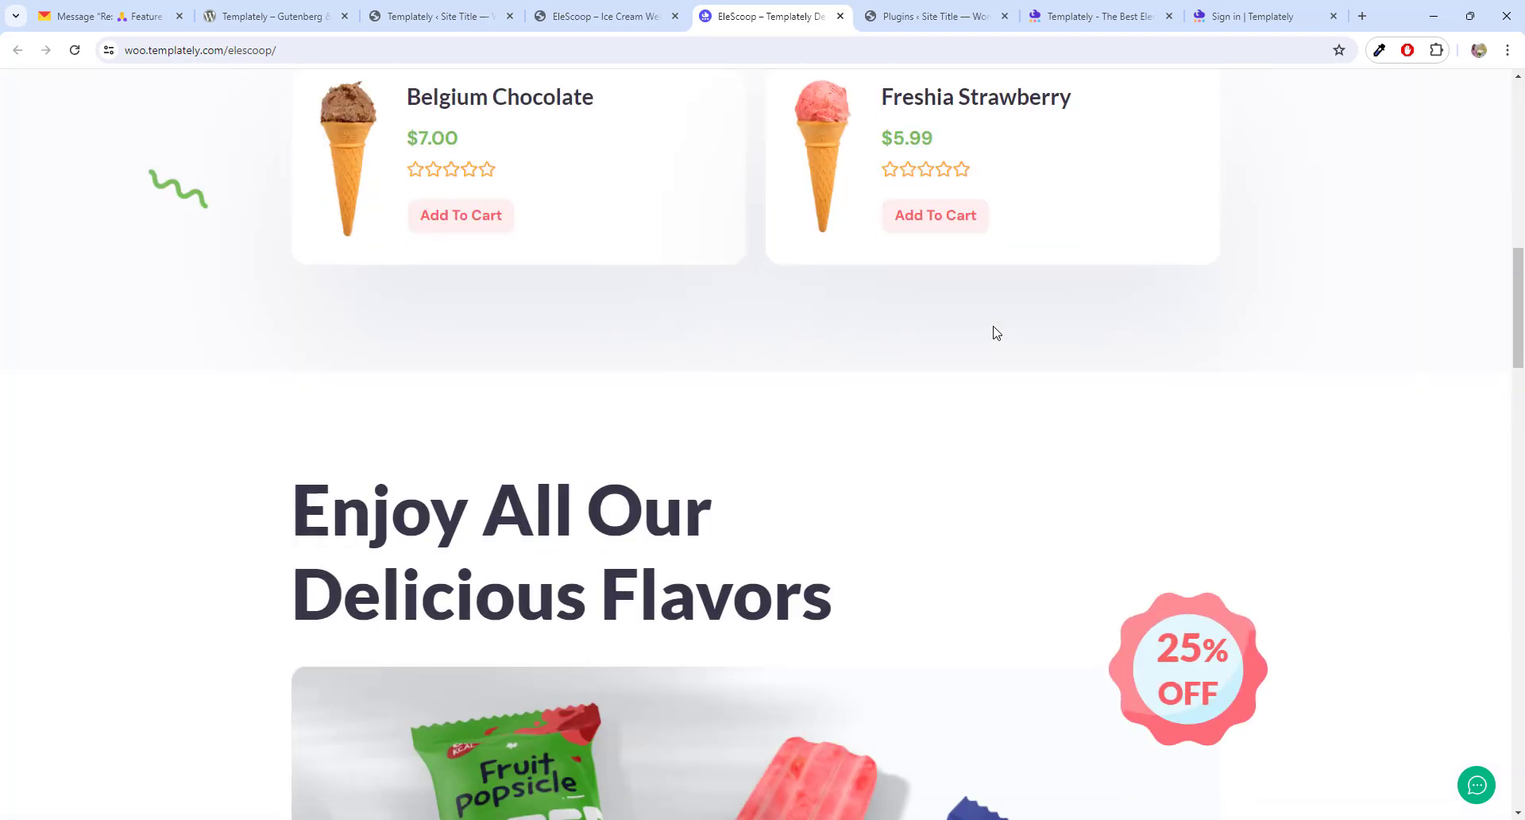
pyautogui.scroll(-13, 996, 332)
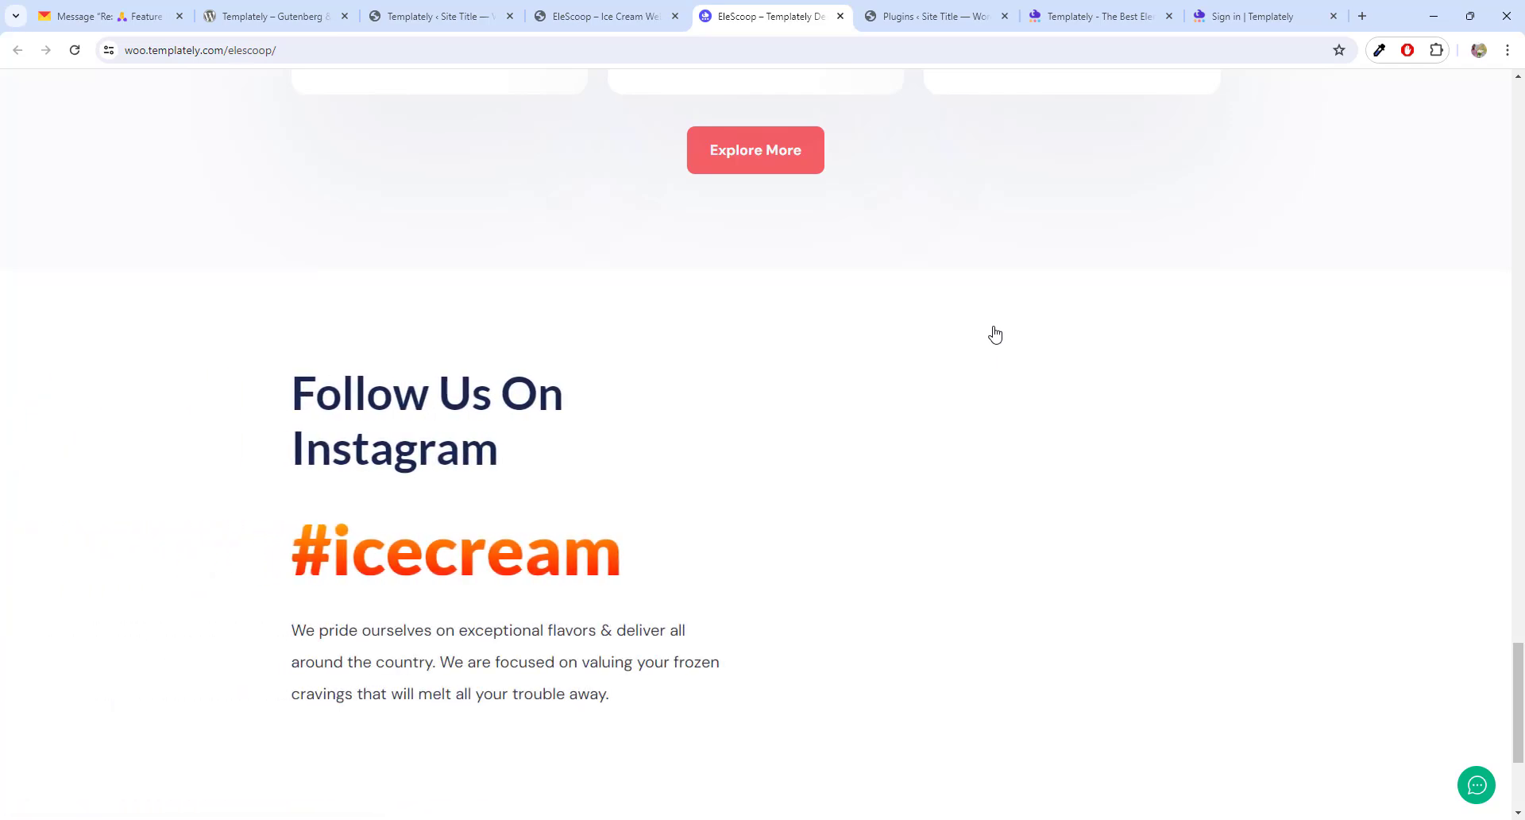
pyautogui.scroll(-3, 995, 333)
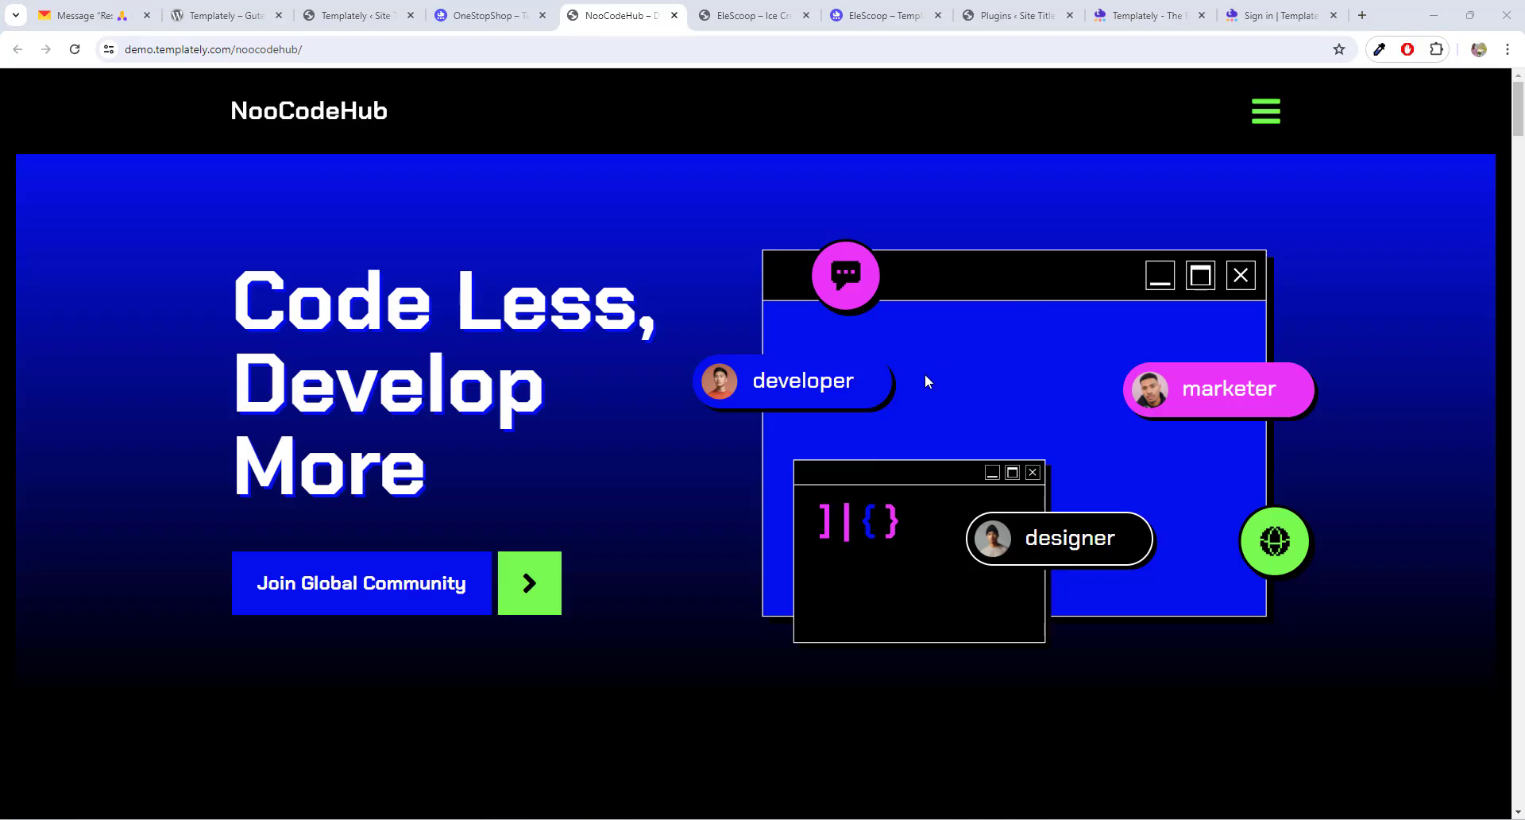
# - Scroll the NooCodeHub demo, then scroll the OneStopShop demo and return to its top
pyautogui.scroll(-20, 925, 373)
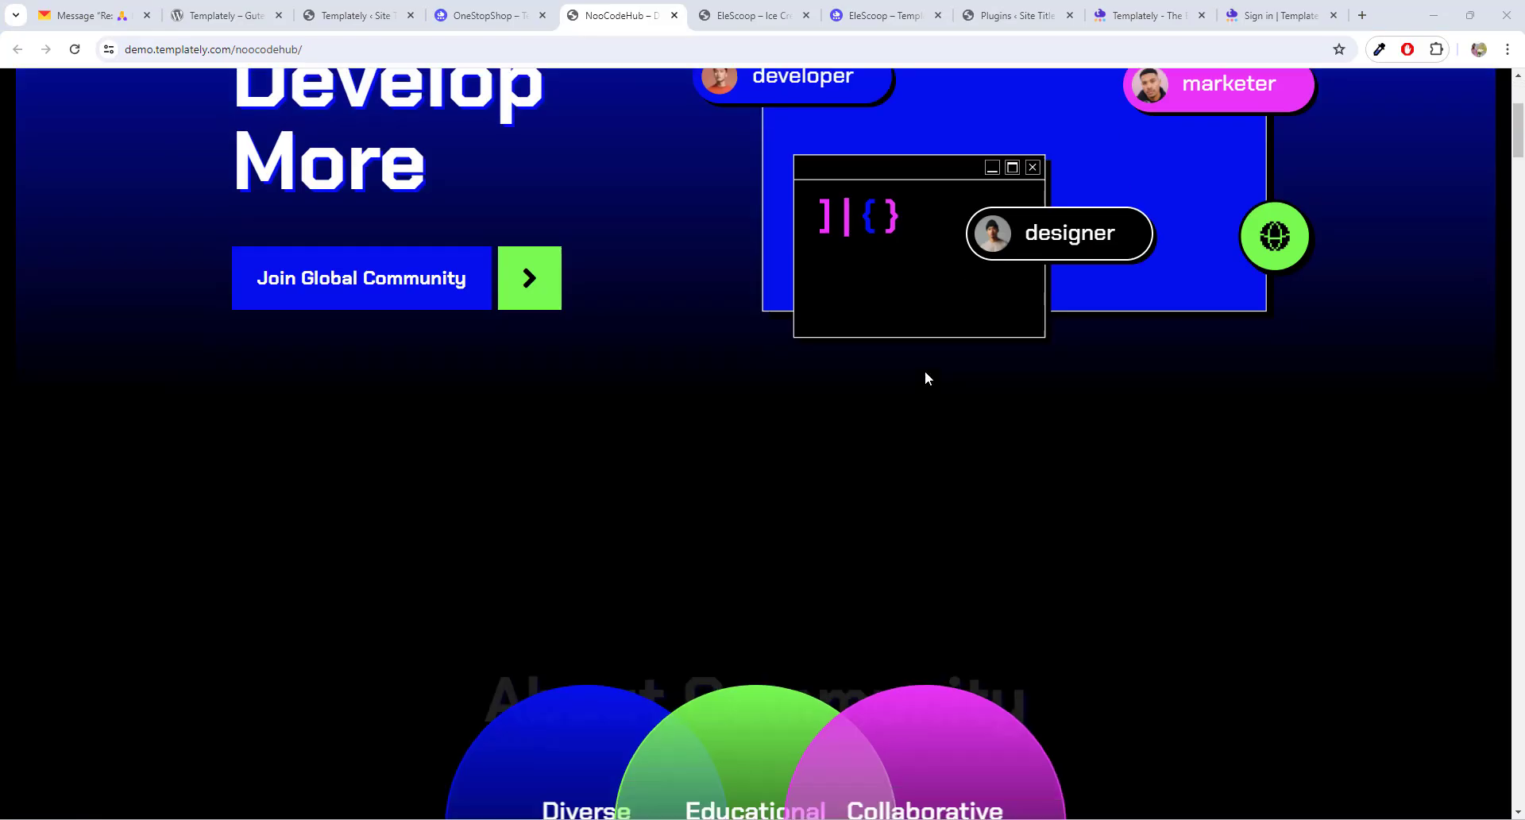
pyautogui.scroll(-7, 924, 365)
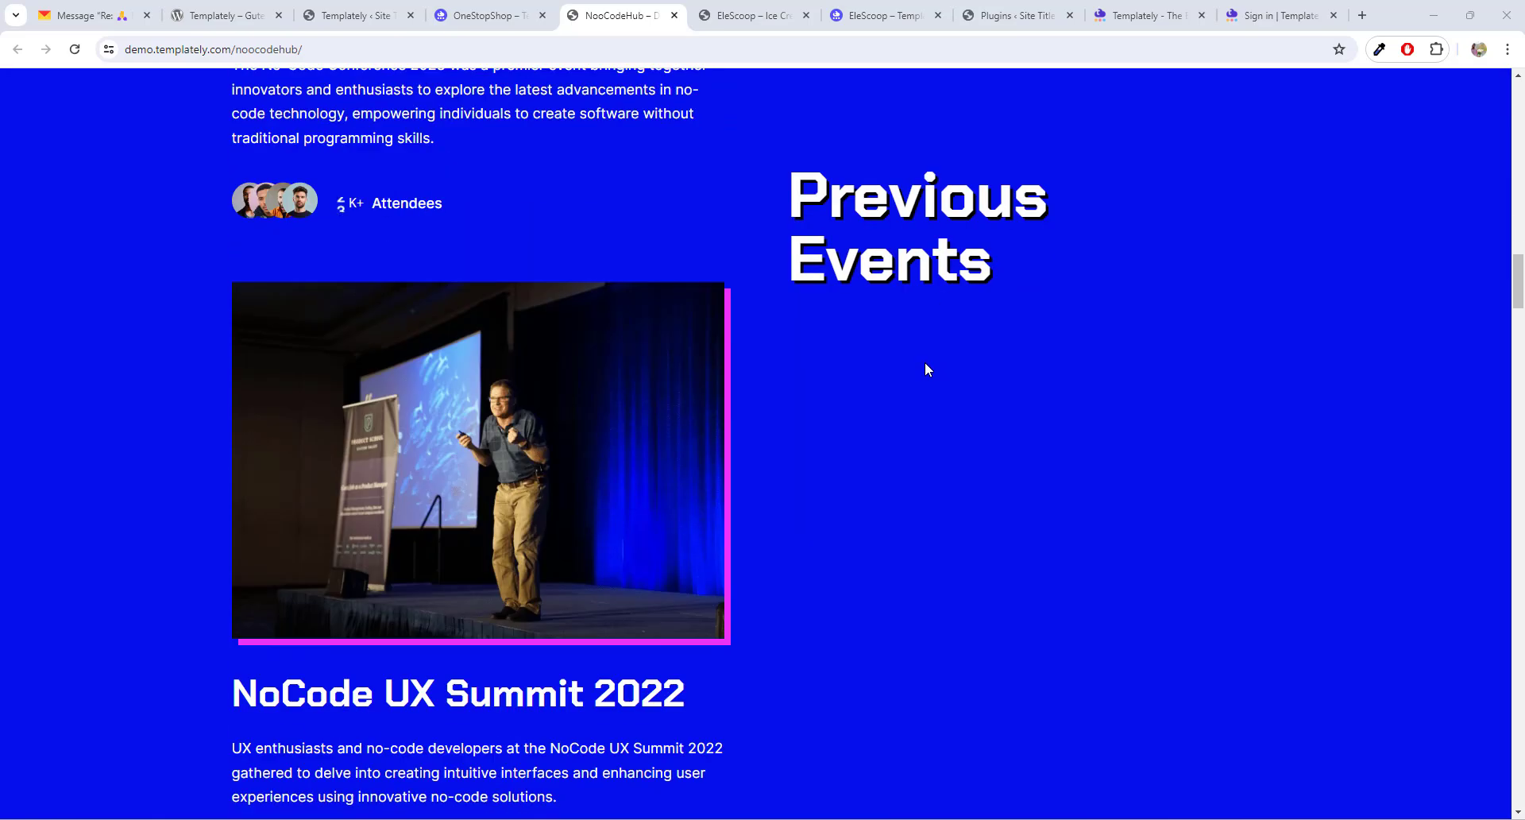
pyautogui.hotkey('ctrl', 'shift', 'Tab')
pyautogui.scroll(-15, 976, 278)
pyautogui.scroll(-20, 979, 277)
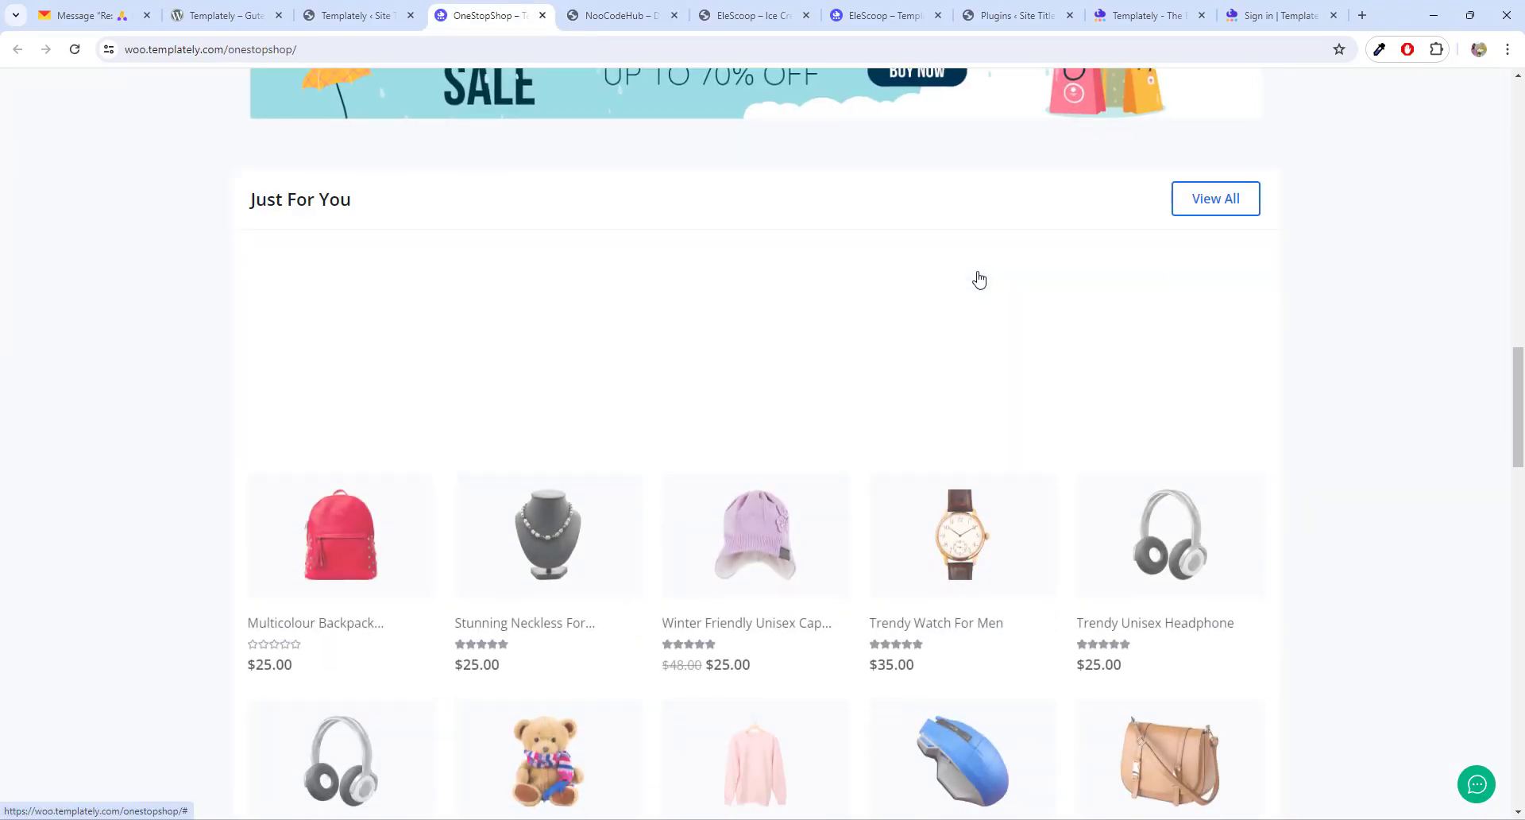
pyautogui.scroll(-4, 980, 278)
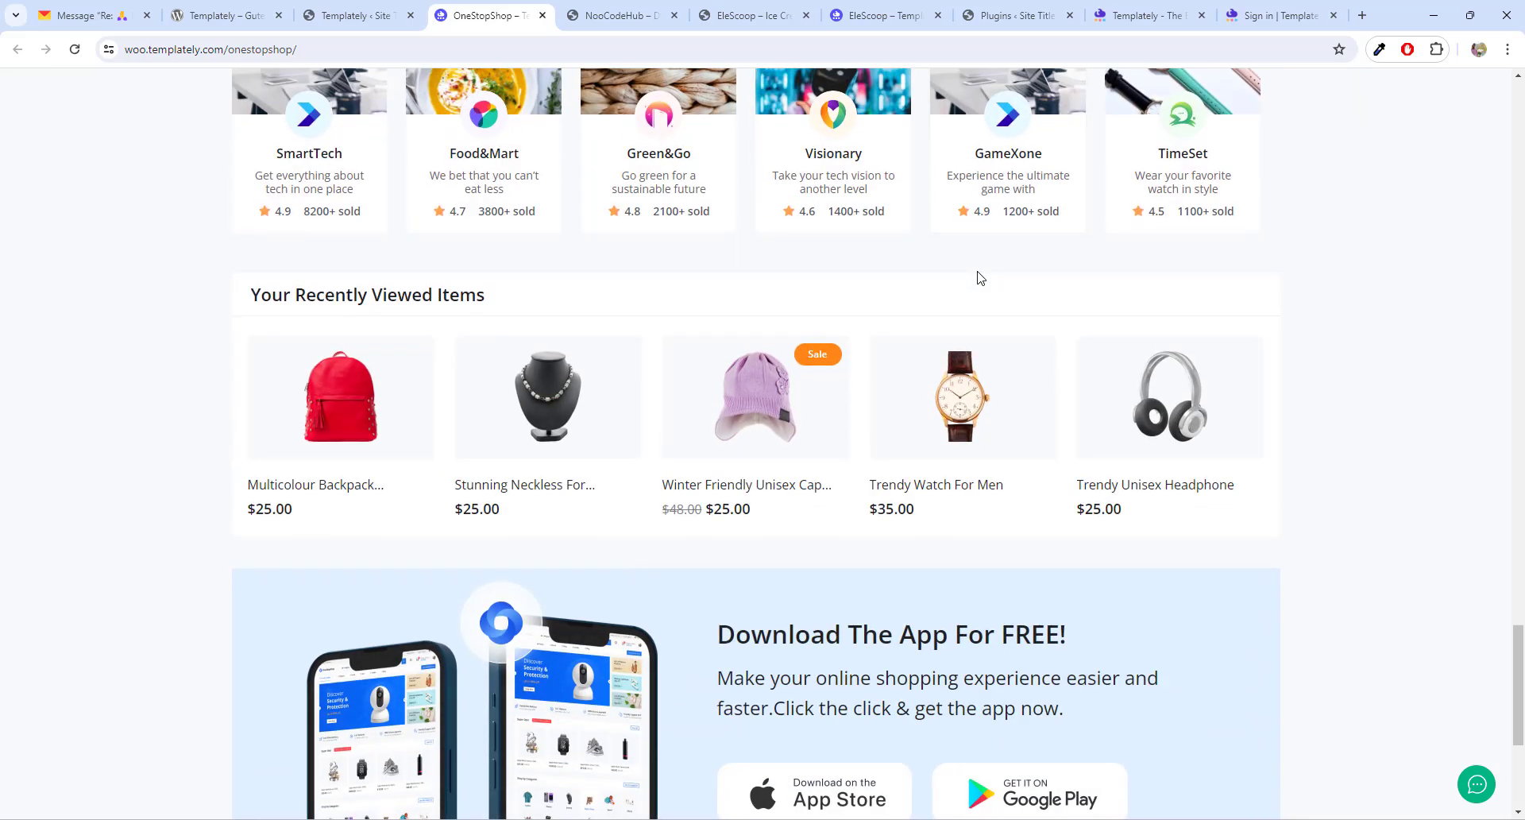
pyautogui.press('Home')
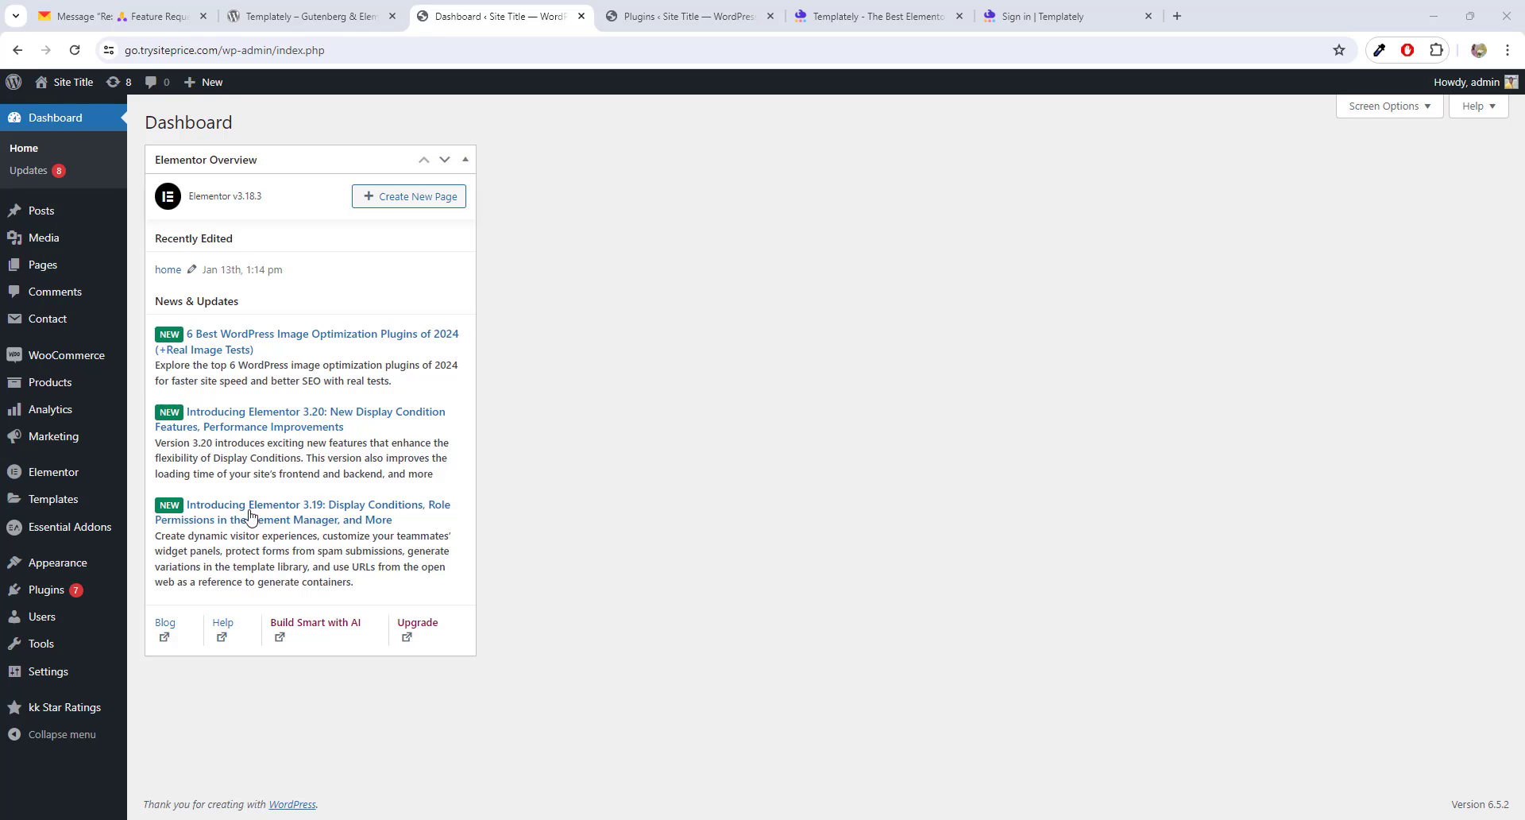
# - Find Templately through the Add New Plugin search, then install and activate it
pyautogui.moveTo(100, 592)
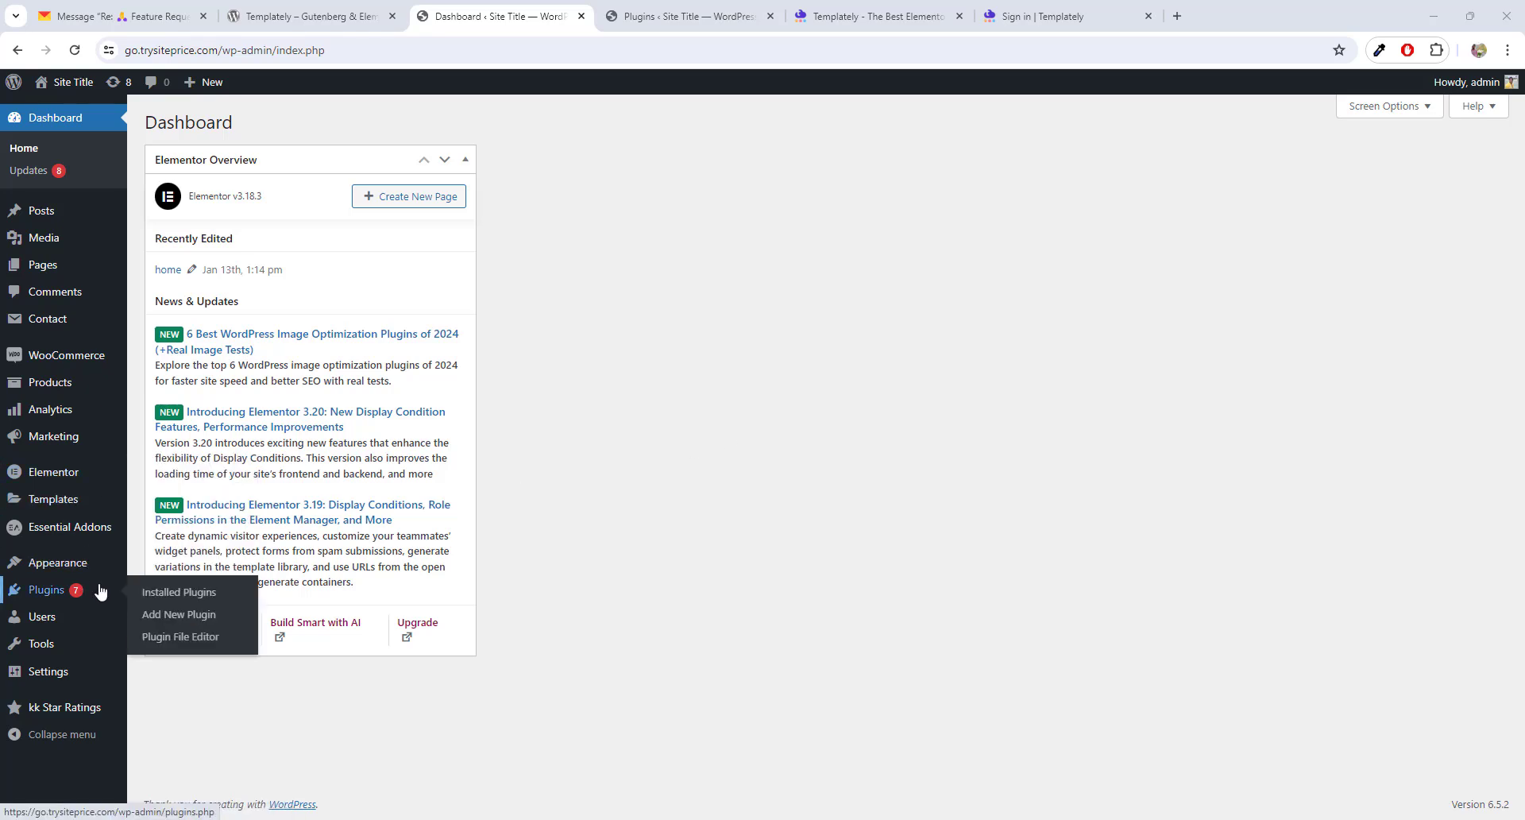
pyautogui.click(171, 621)
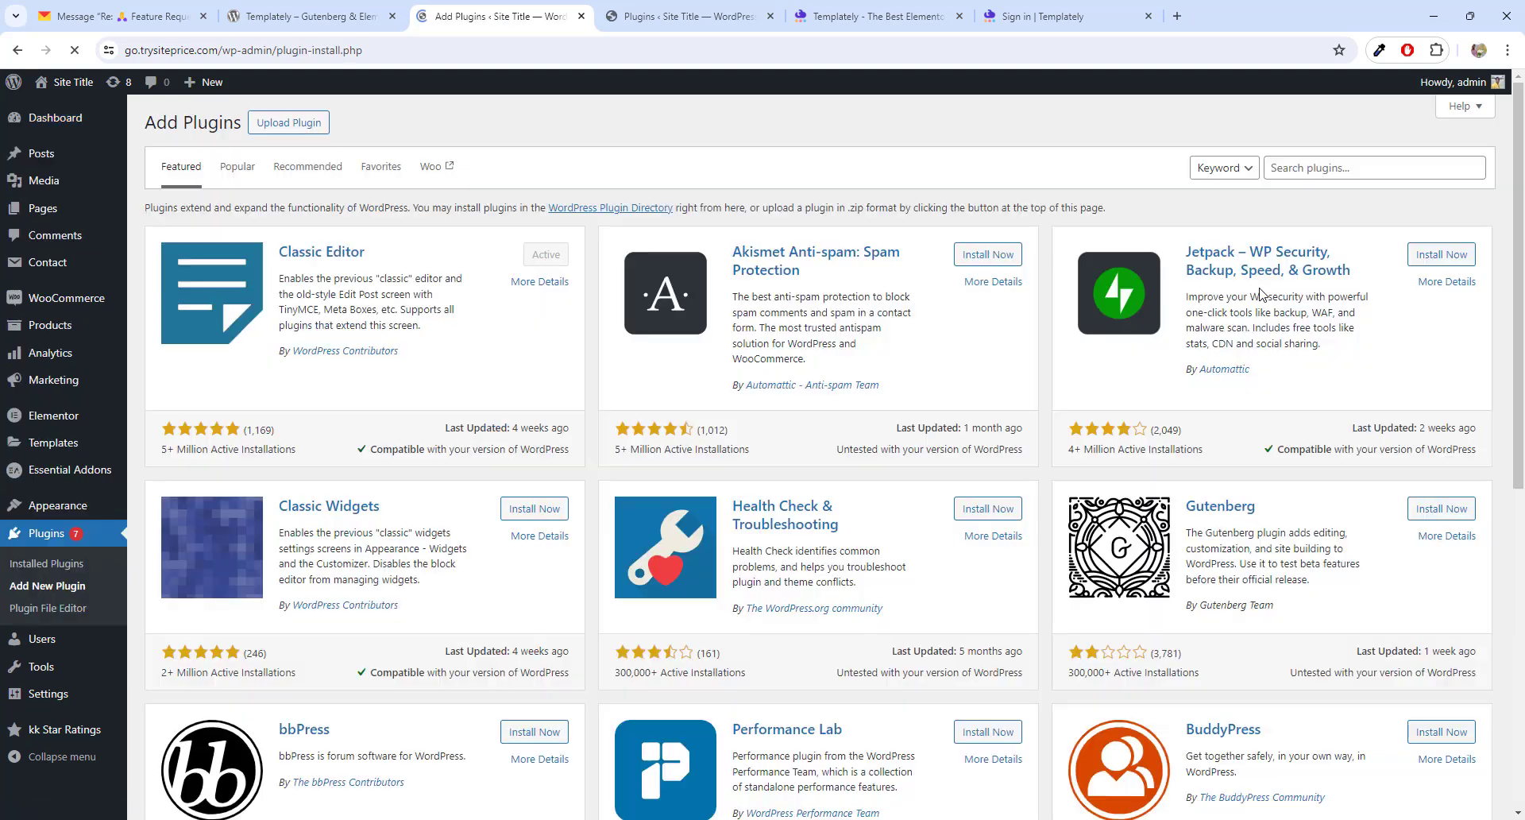
pyautogui.click(1339, 165)
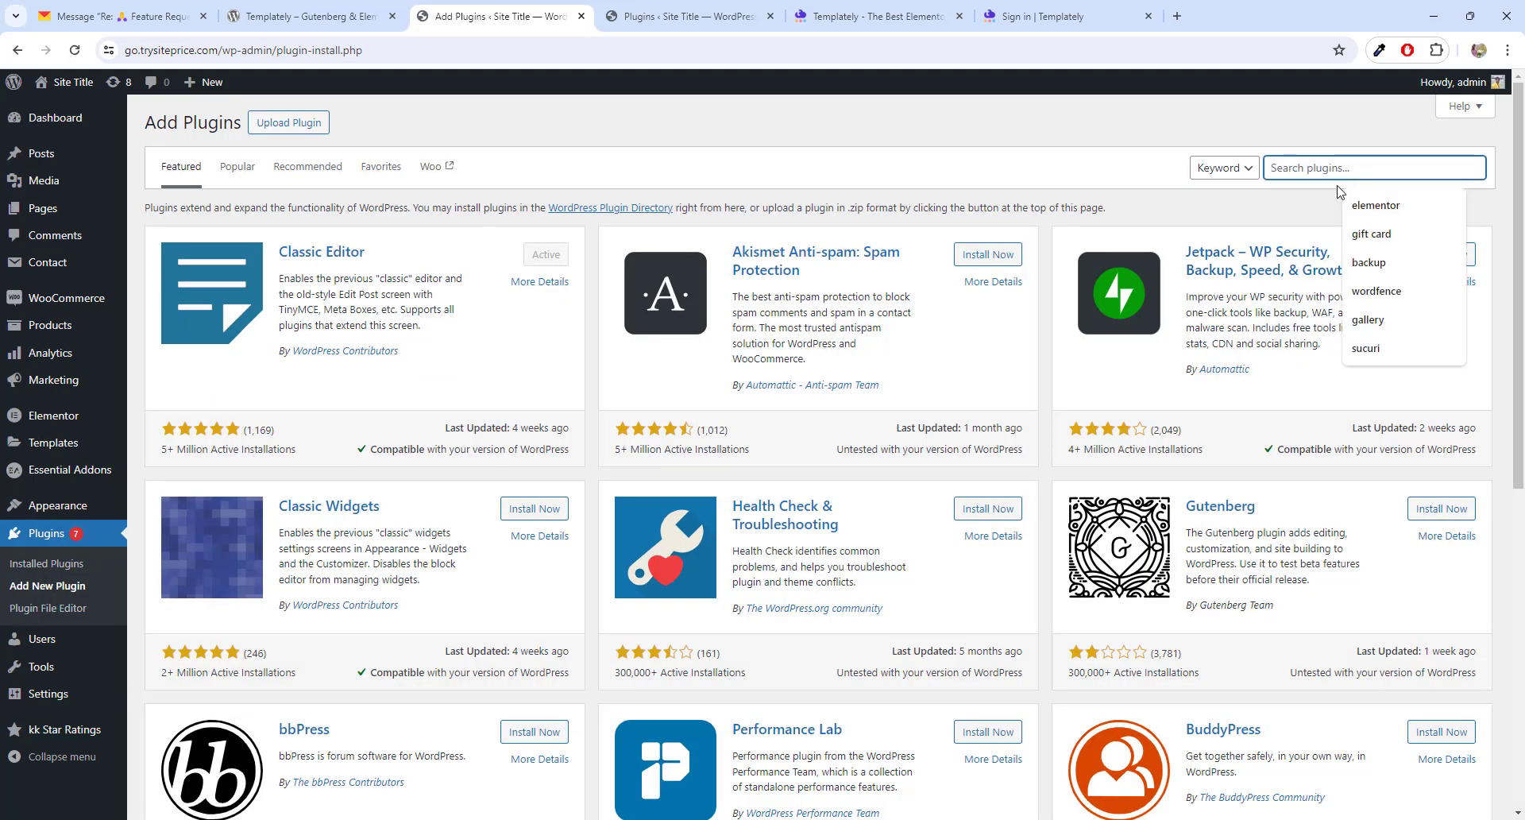
pyautogui.write('Templately')
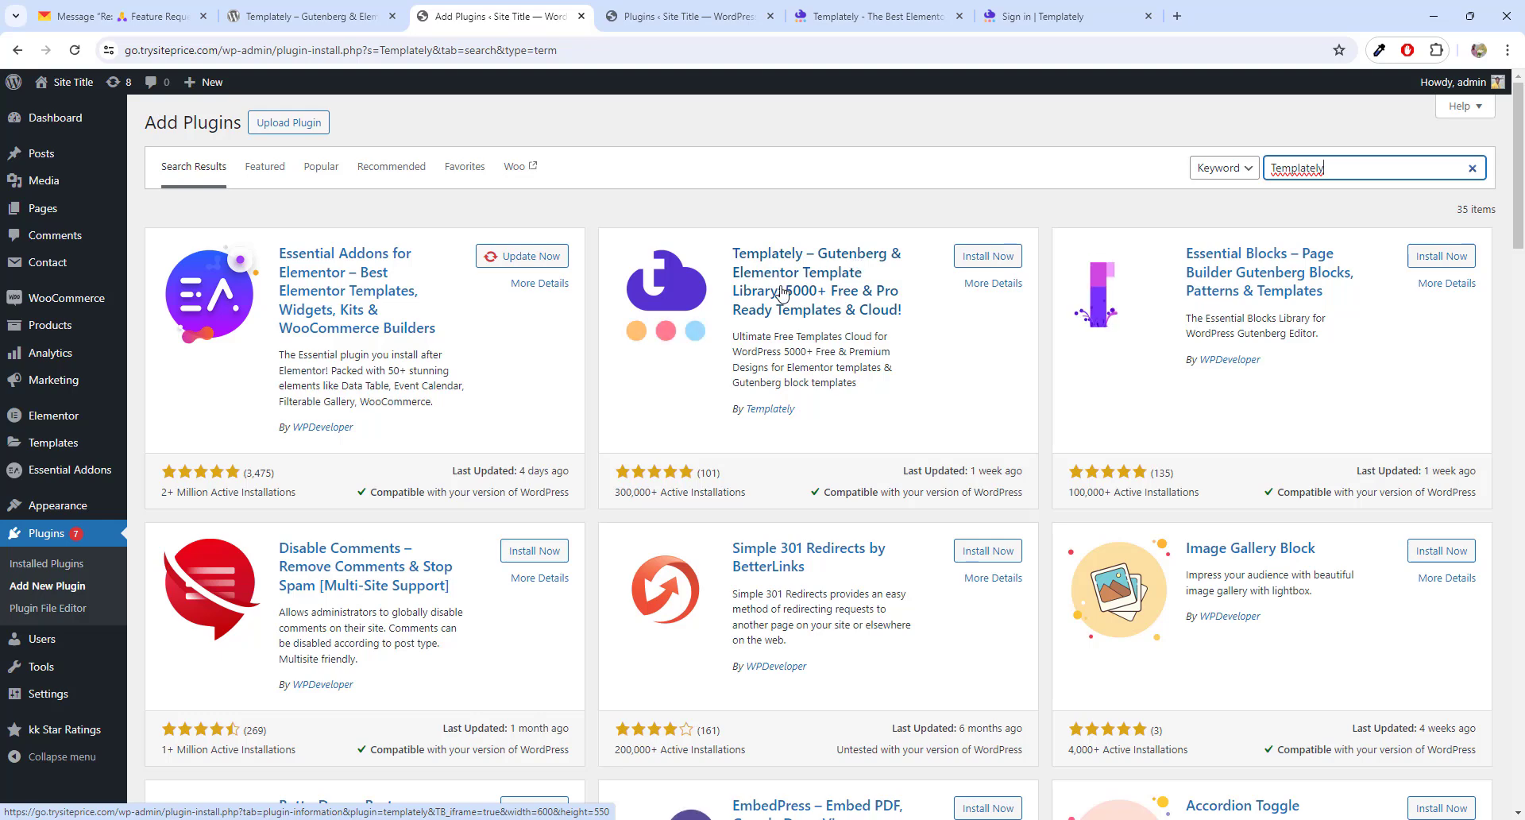
pyautogui.click(965, 258)
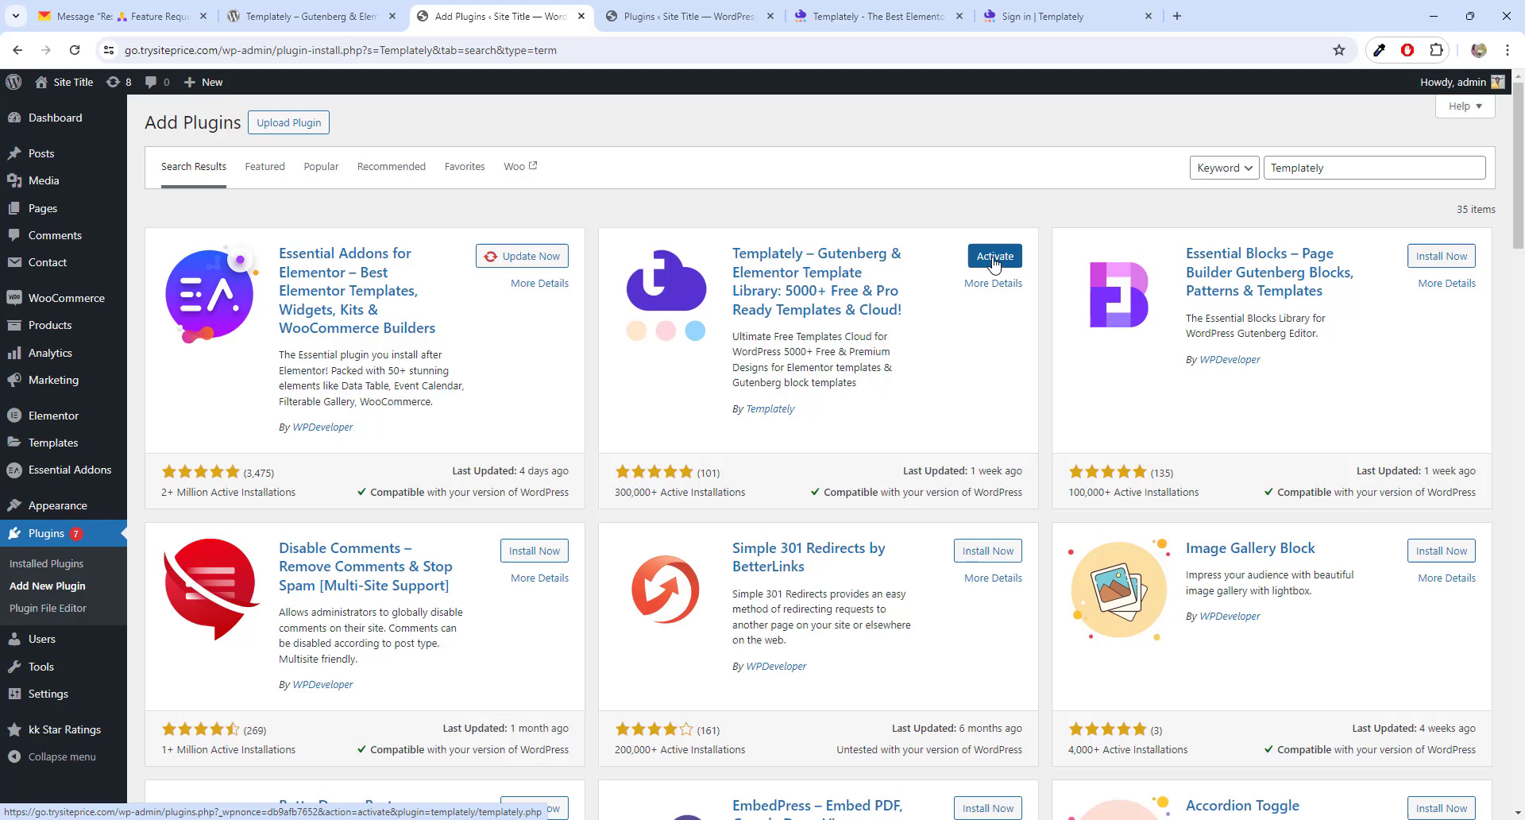
pyautogui.click(991, 259)
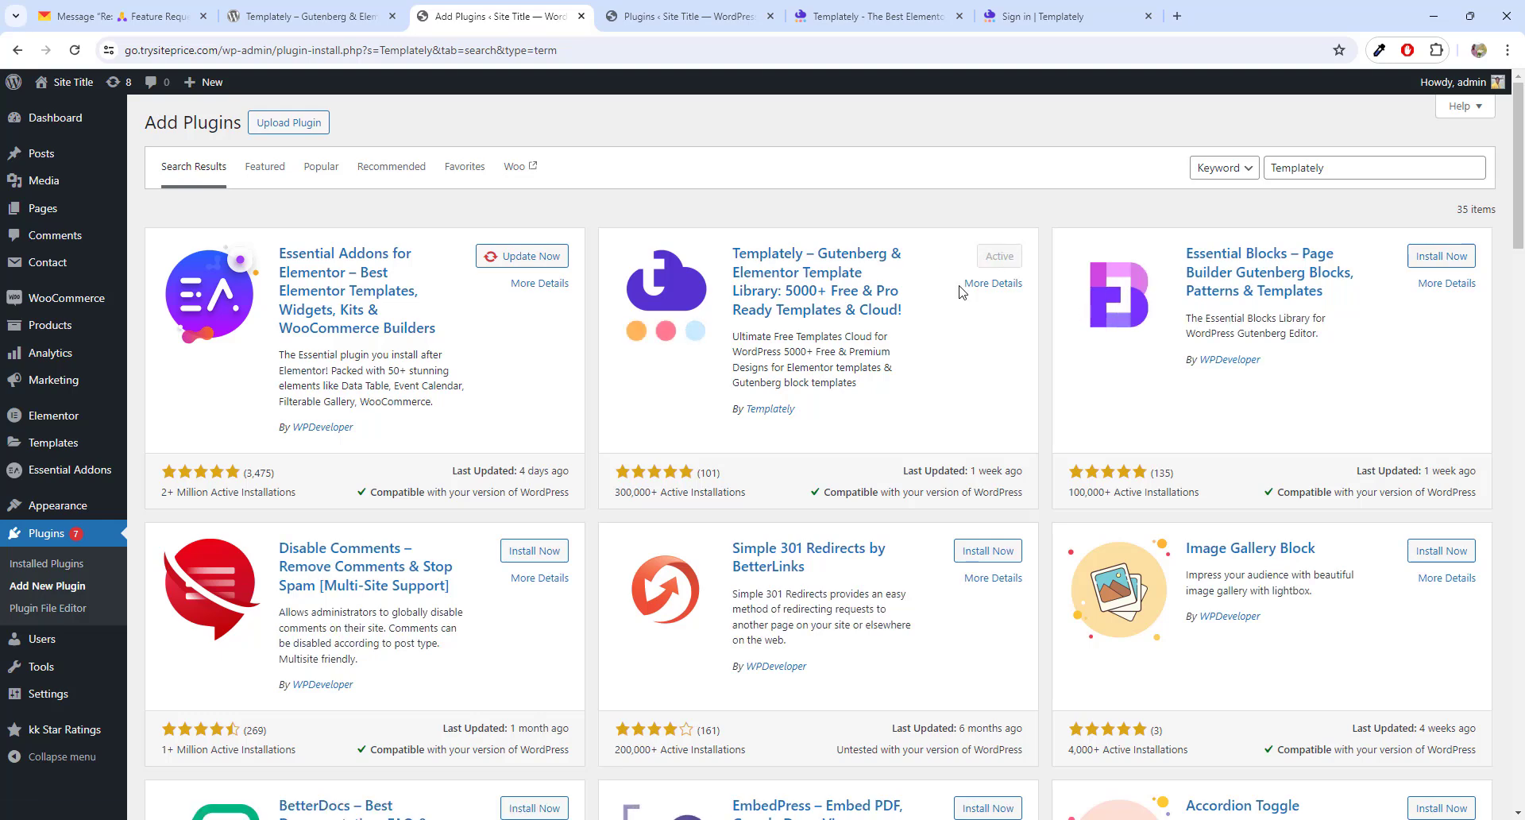
pyautogui.moveTo(73, 455)
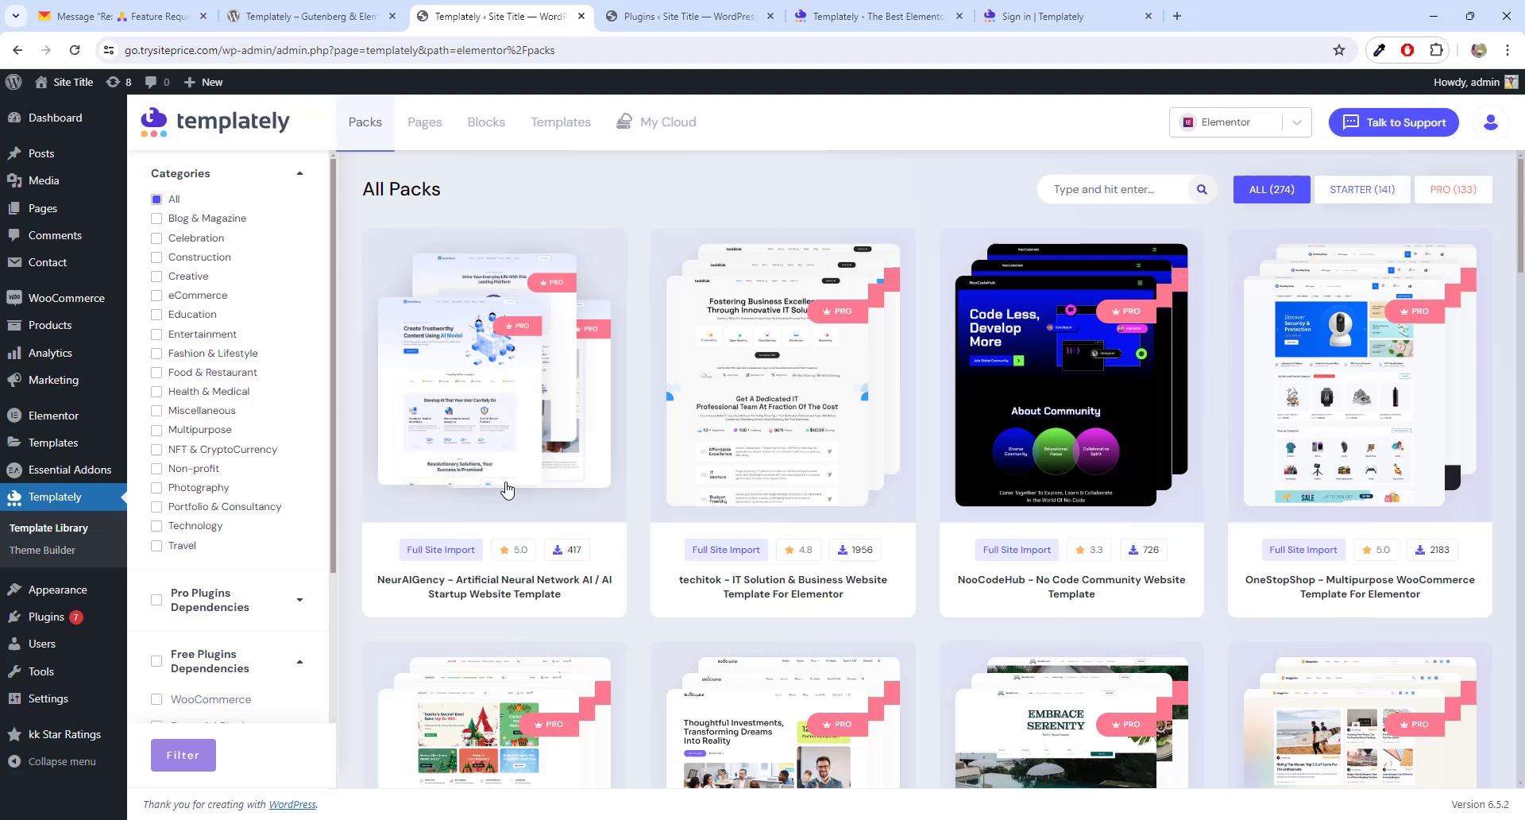
# - Keep Elementor as the template builder and filter the library to the 141 Starter packs
pyautogui.click(1267, 129)
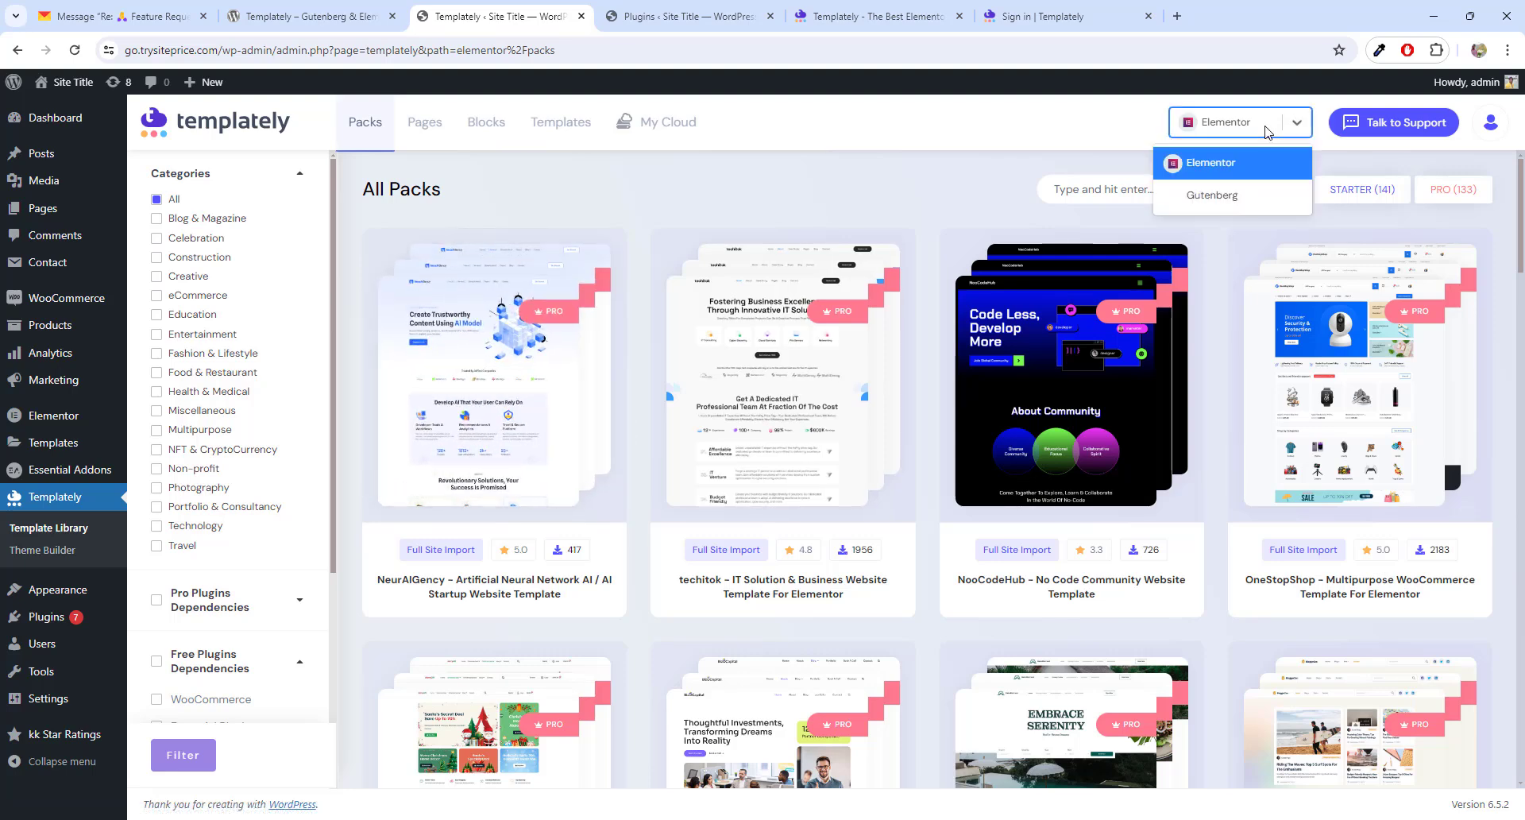
pyautogui.click(1242, 169)
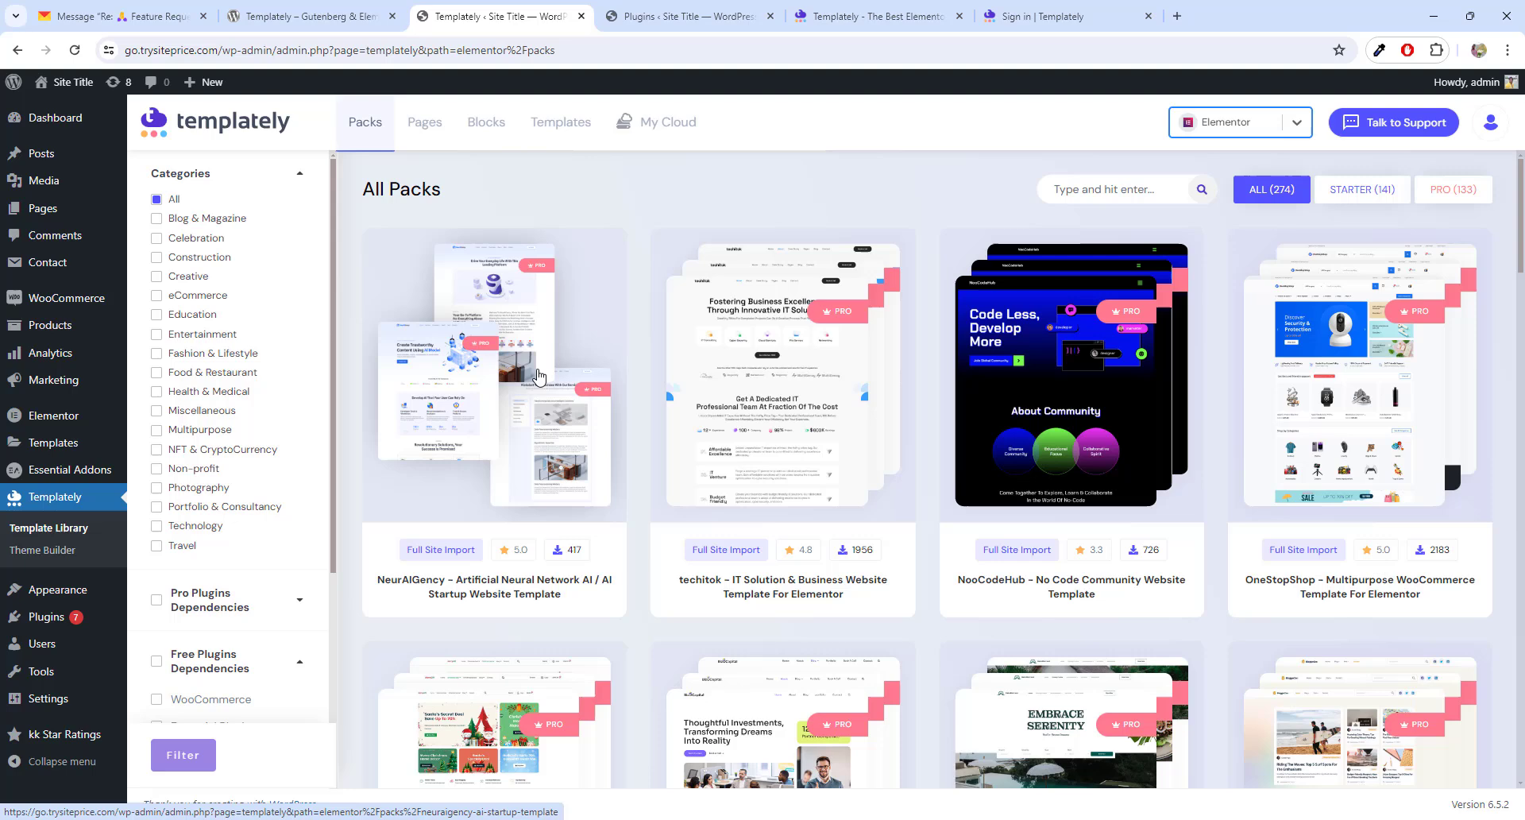
pyautogui.scroll(-8, 1070, 410)
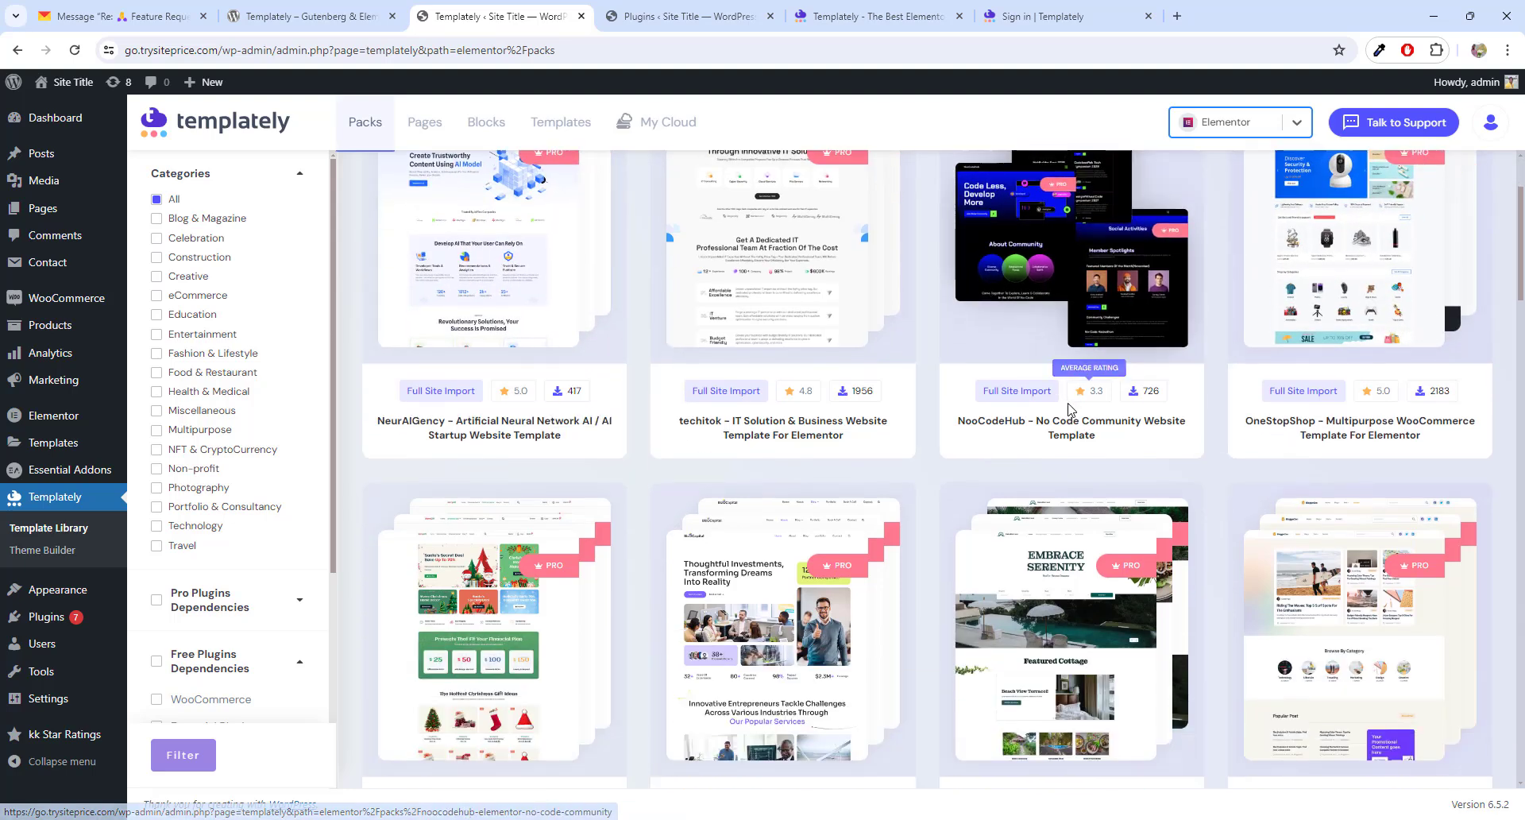
pyautogui.scroll(-2, 1070, 410)
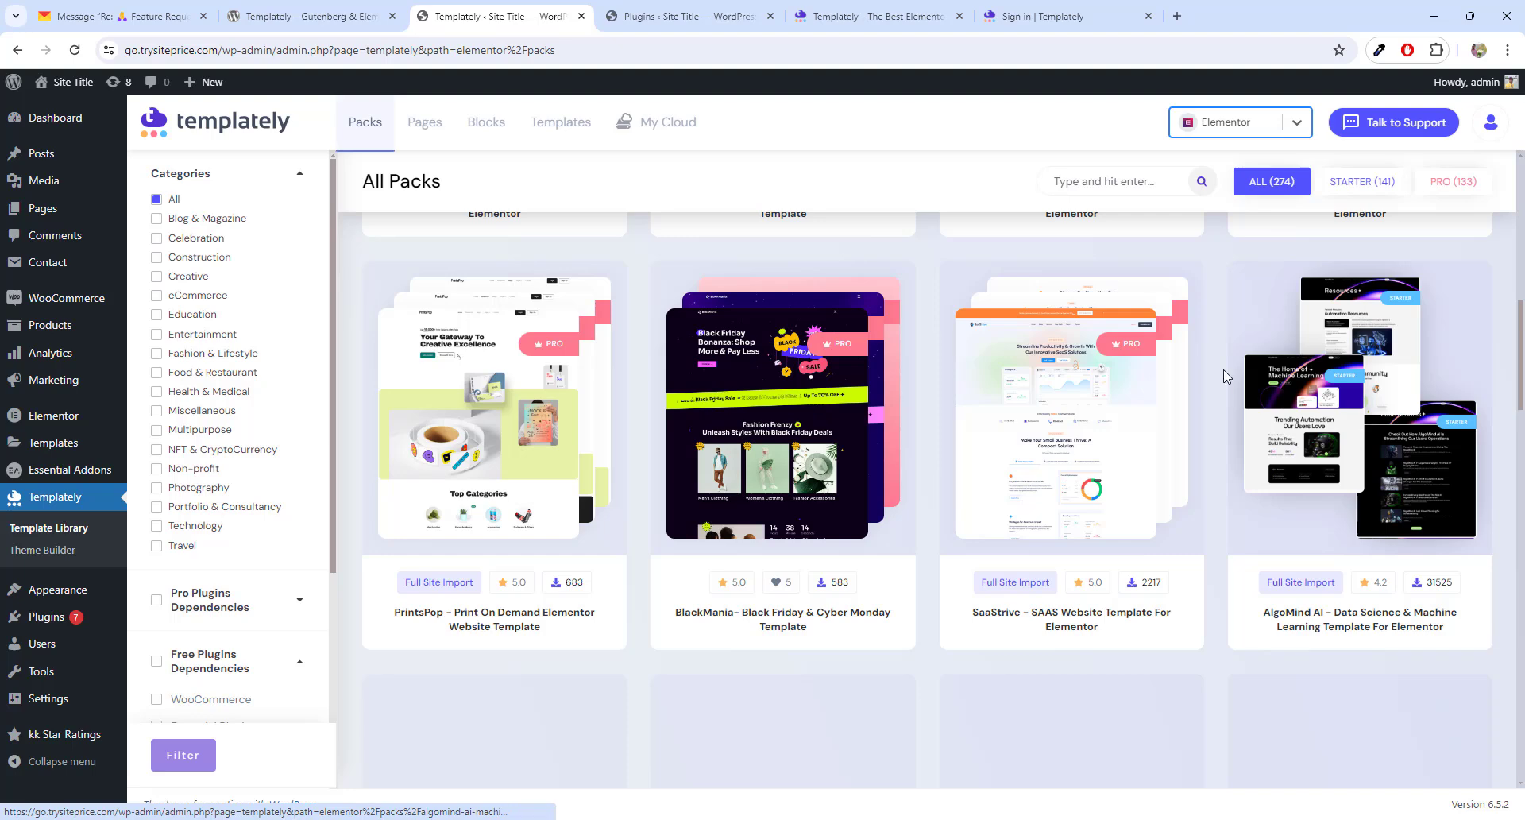
pyautogui.scroll(10, 1226, 374)
pyautogui.click(1355, 208)
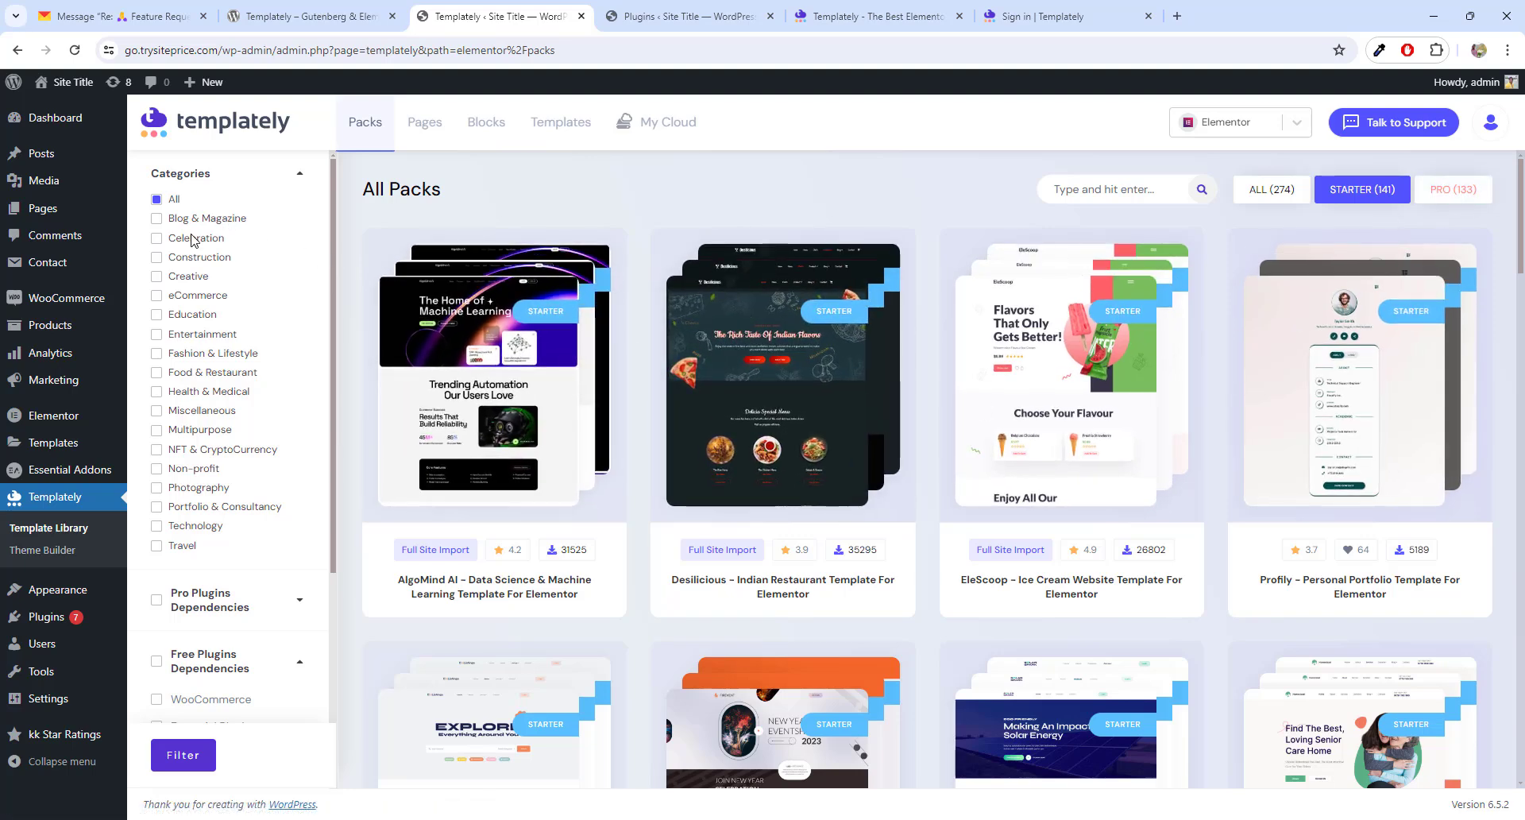
# - Filter Starter packs to Fashion & Lifestyle, showing Gloria, Nail Atelier and Huxly
pyautogui.click(156, 354)
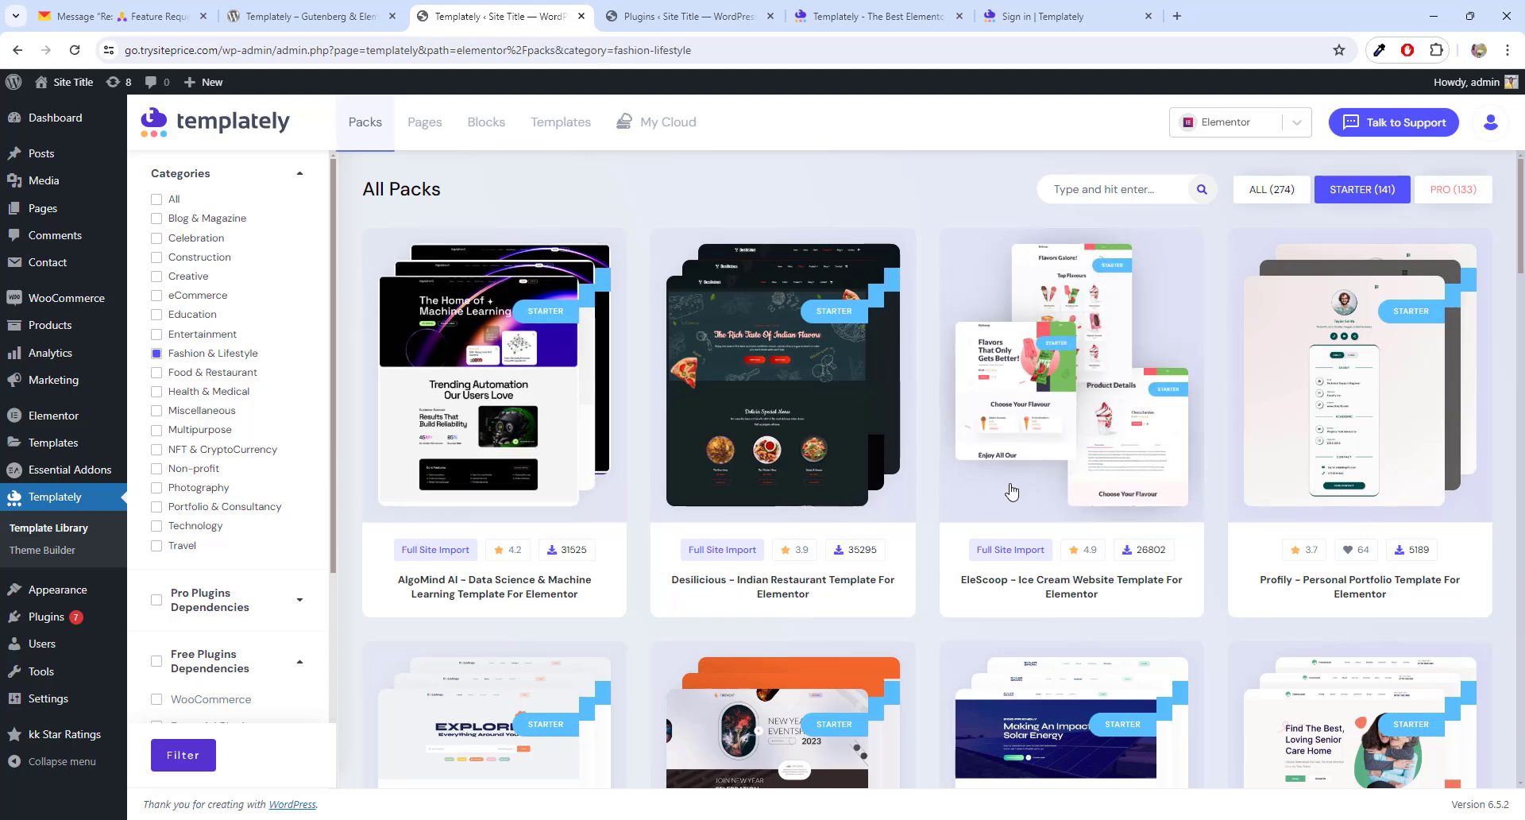
pyautogui.click(186, 764)
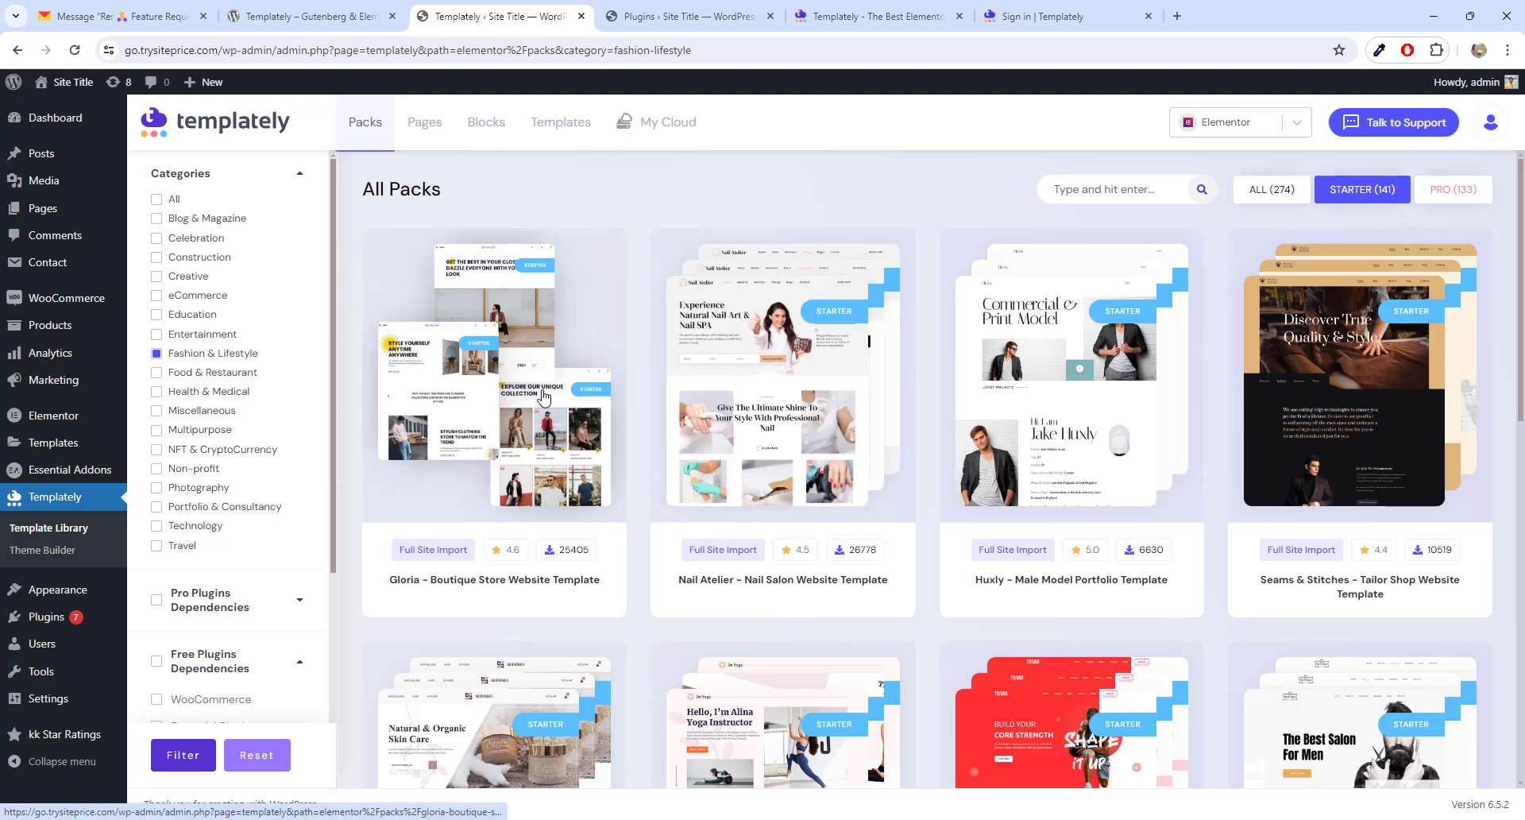
# - On templately.com pricing, highlight the Starter plan's $0.00 price, 2 Active Sites and 2463 items
pyautogui.click(910, 14)
pyautogui.scroll(2, 1199, 289)
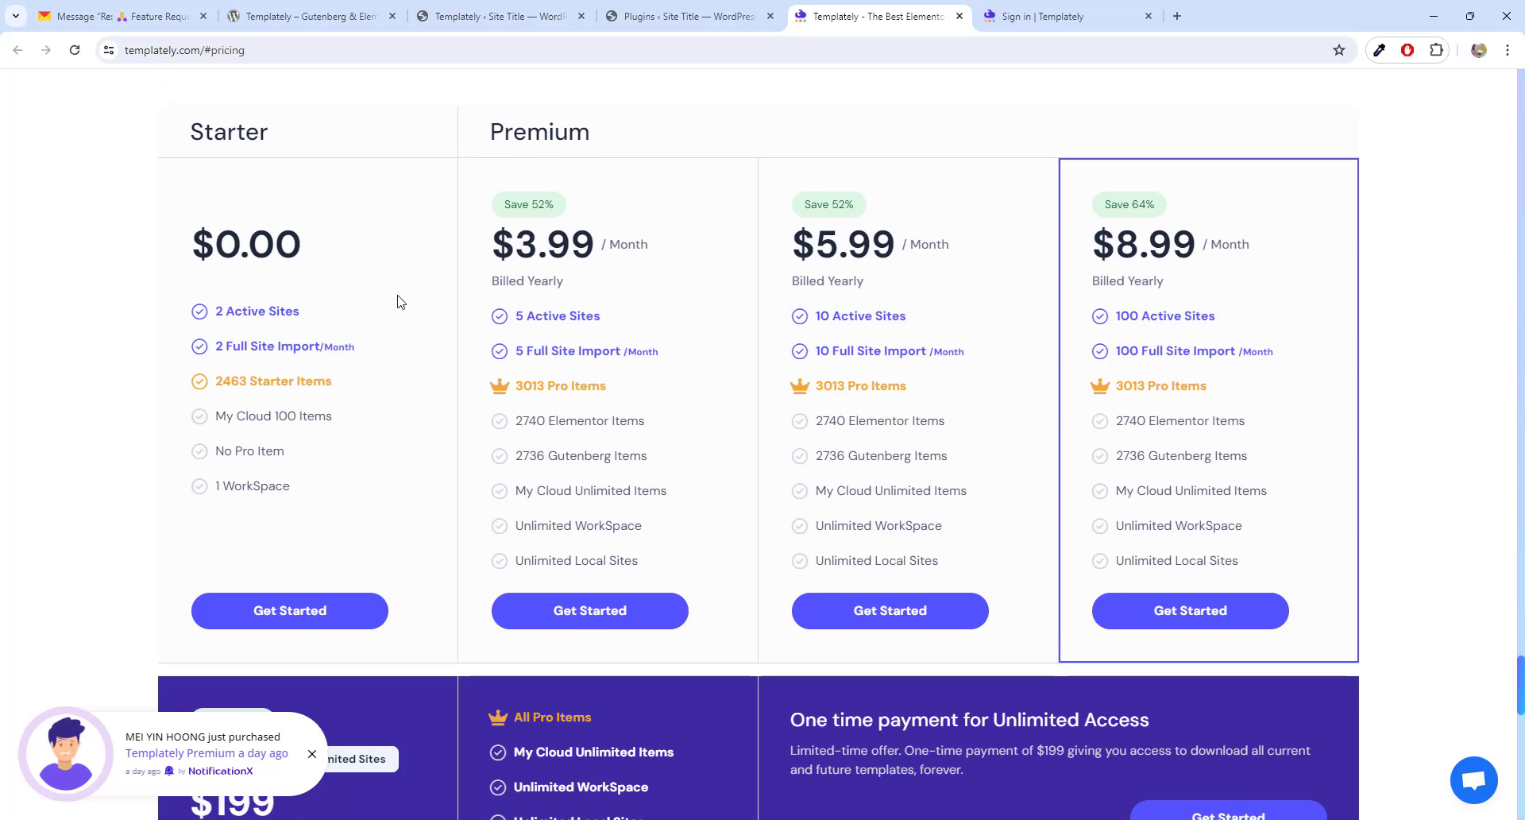
pyautogui.moveTo(320, 262); pyautogui.dragTo(233, 259)
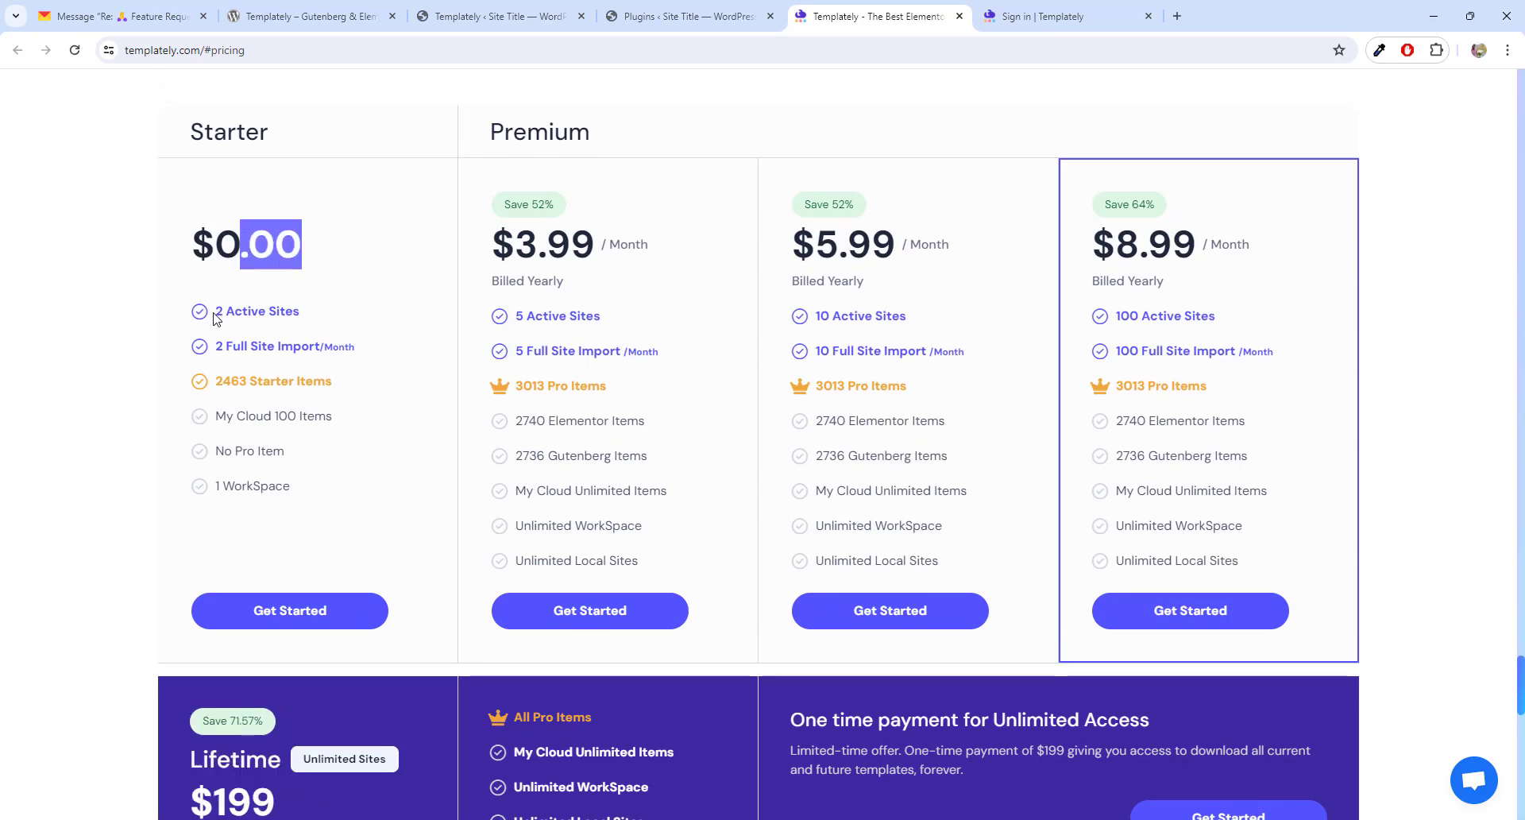
pyautogui.moveTo(214, 311); pyautogui.dragTo(285, 312)
pyautogui.moveTo(333, 382); pyautogui.dragTo(234, 387)
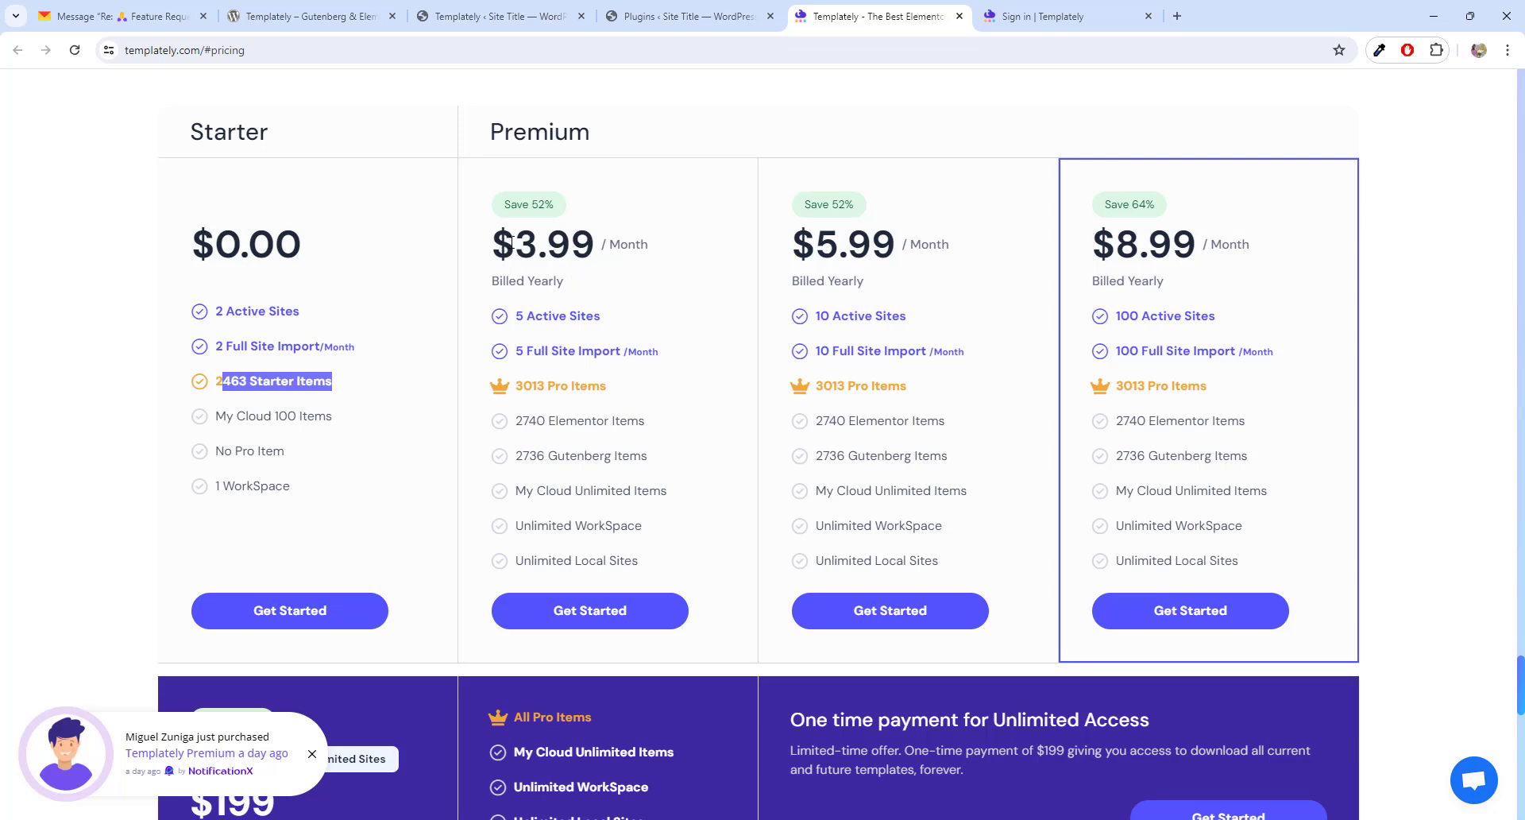
# - Highlight the Premium prices $3.99 and $8.99/month with 100 Active Sites, then the Lifetime plan
pyautogui.moveTo(512, 242); pyautogui.dragTo(647, 241)
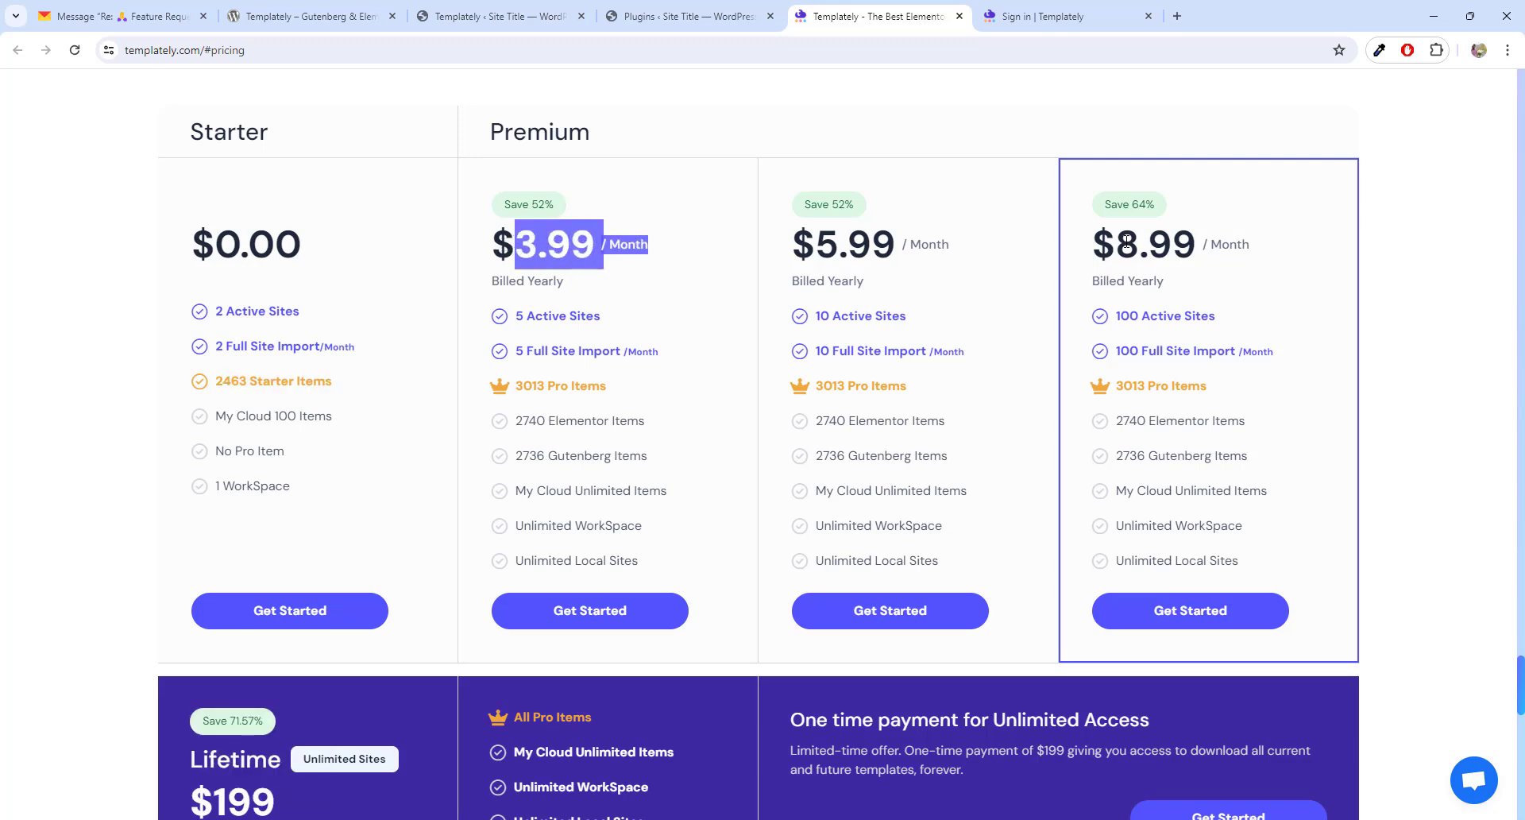
pyautogui.moveTo(1111, 237); pyautogui.dragTo(1154, 375)
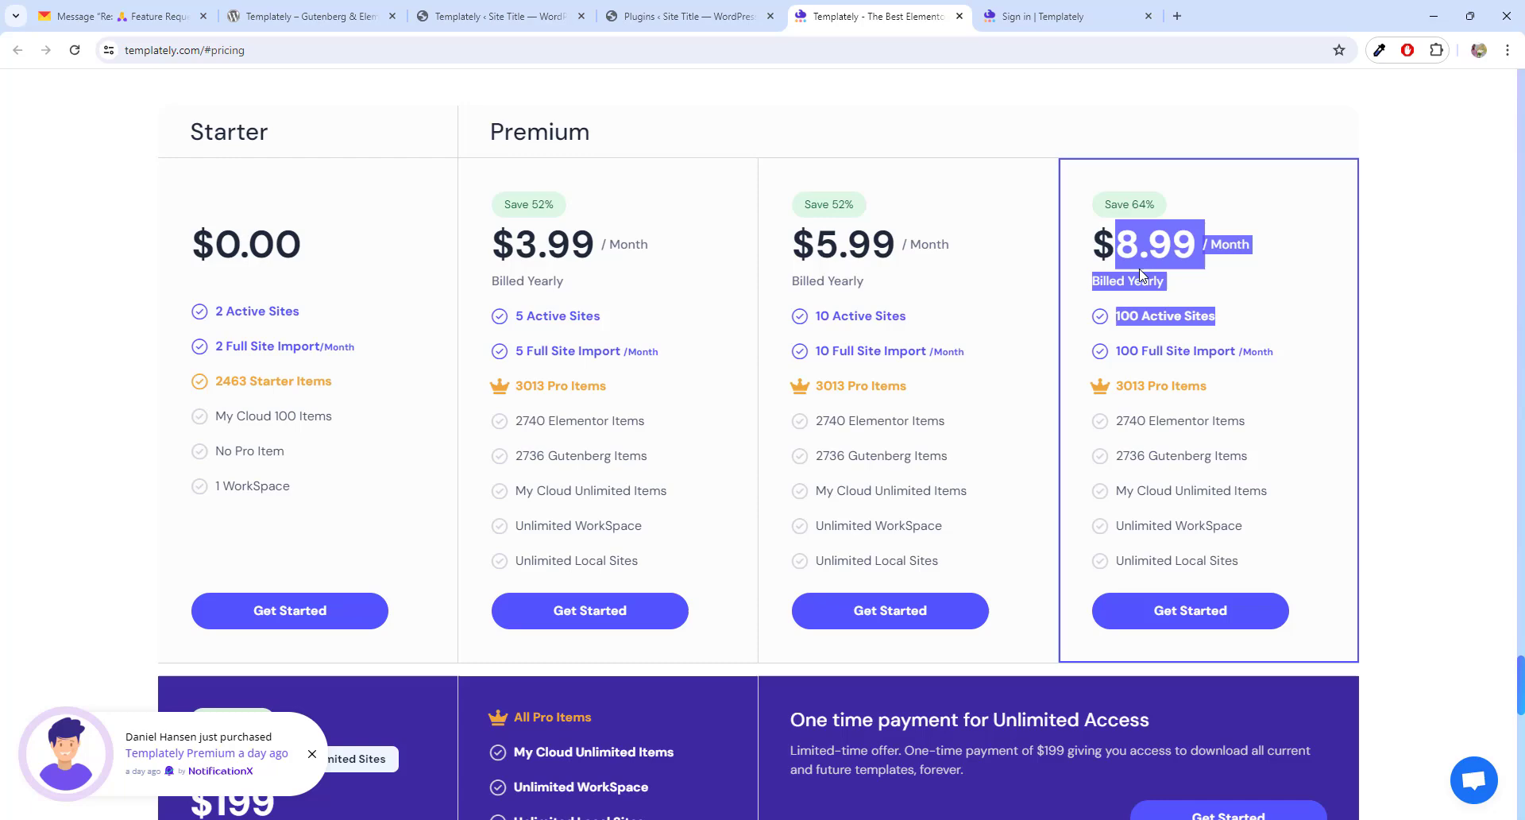
pyautogui.scroll(-3, 1139, 269)
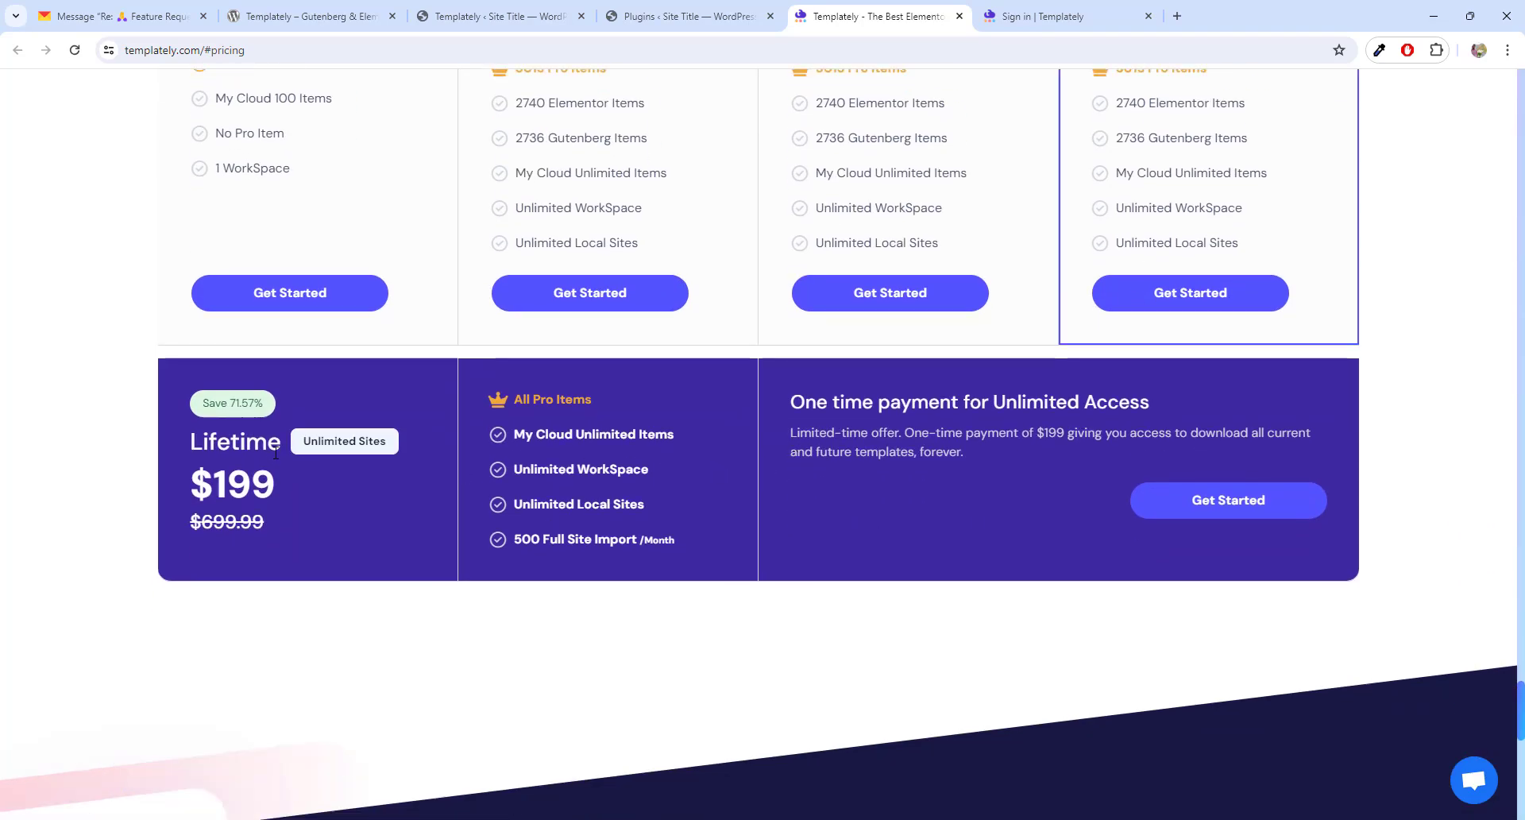
pyautogui.moveTo(280, 443); pyautogui.dragTo(190, 443)
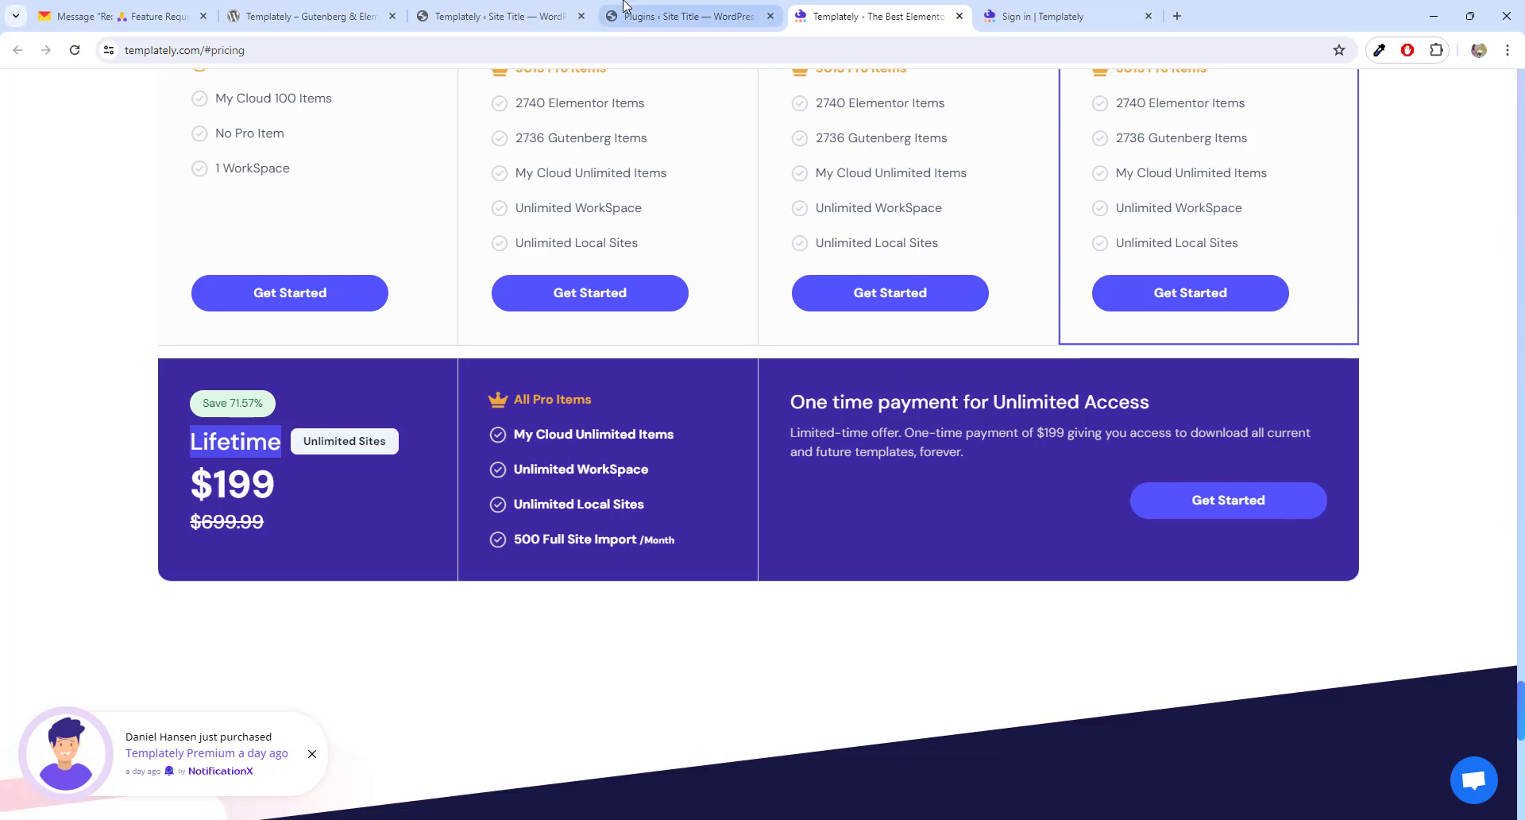
# - Try inserting the Gloria Boutique Home Page, cancelling because it needs pro plugins
pyautogui.click(548, 16)
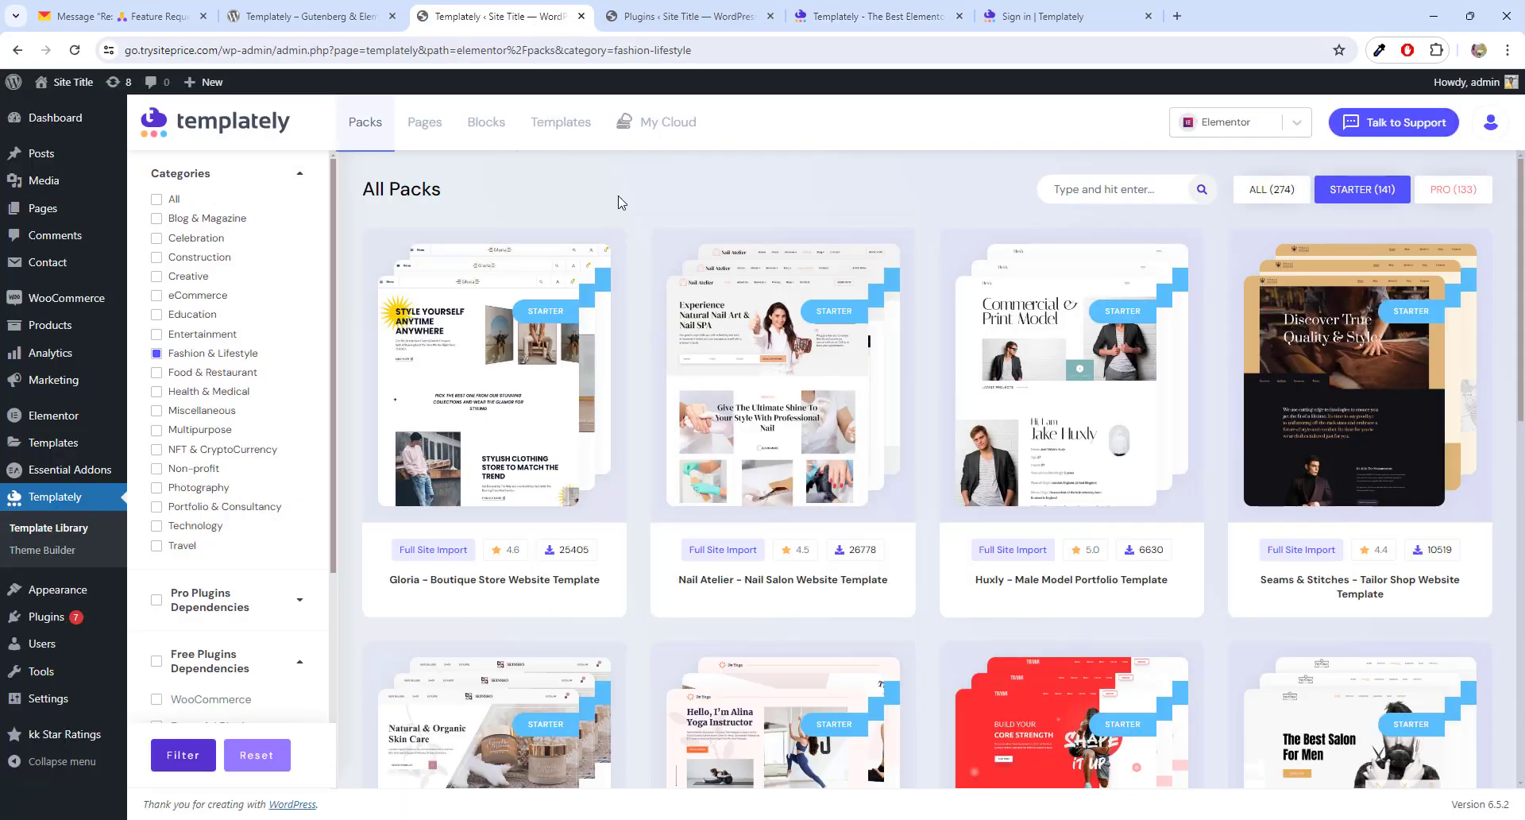
pyautogui.click(509, 404)
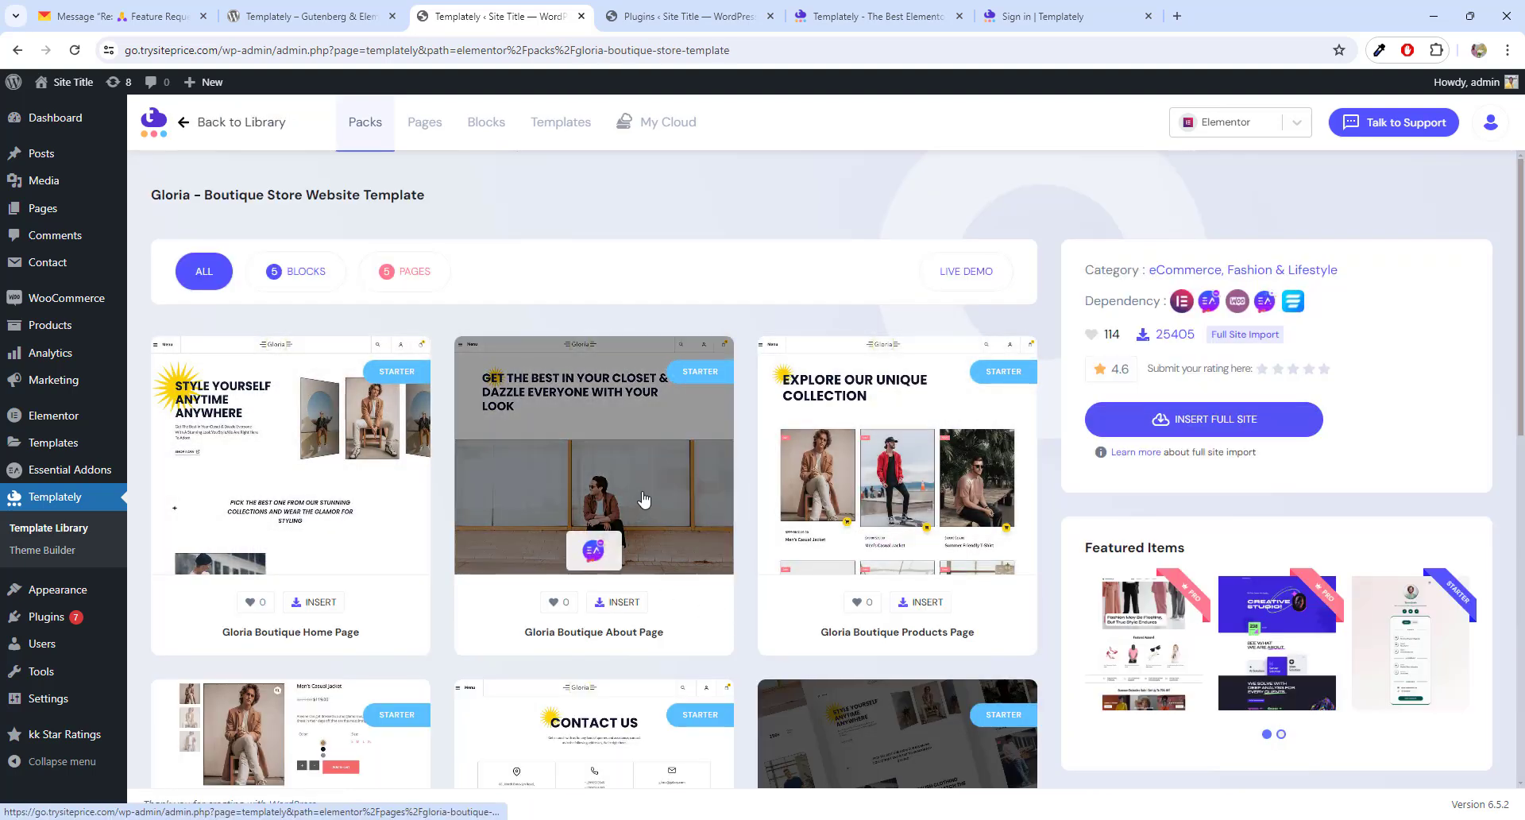
pyautogui.scroll(-1, 628, 484)
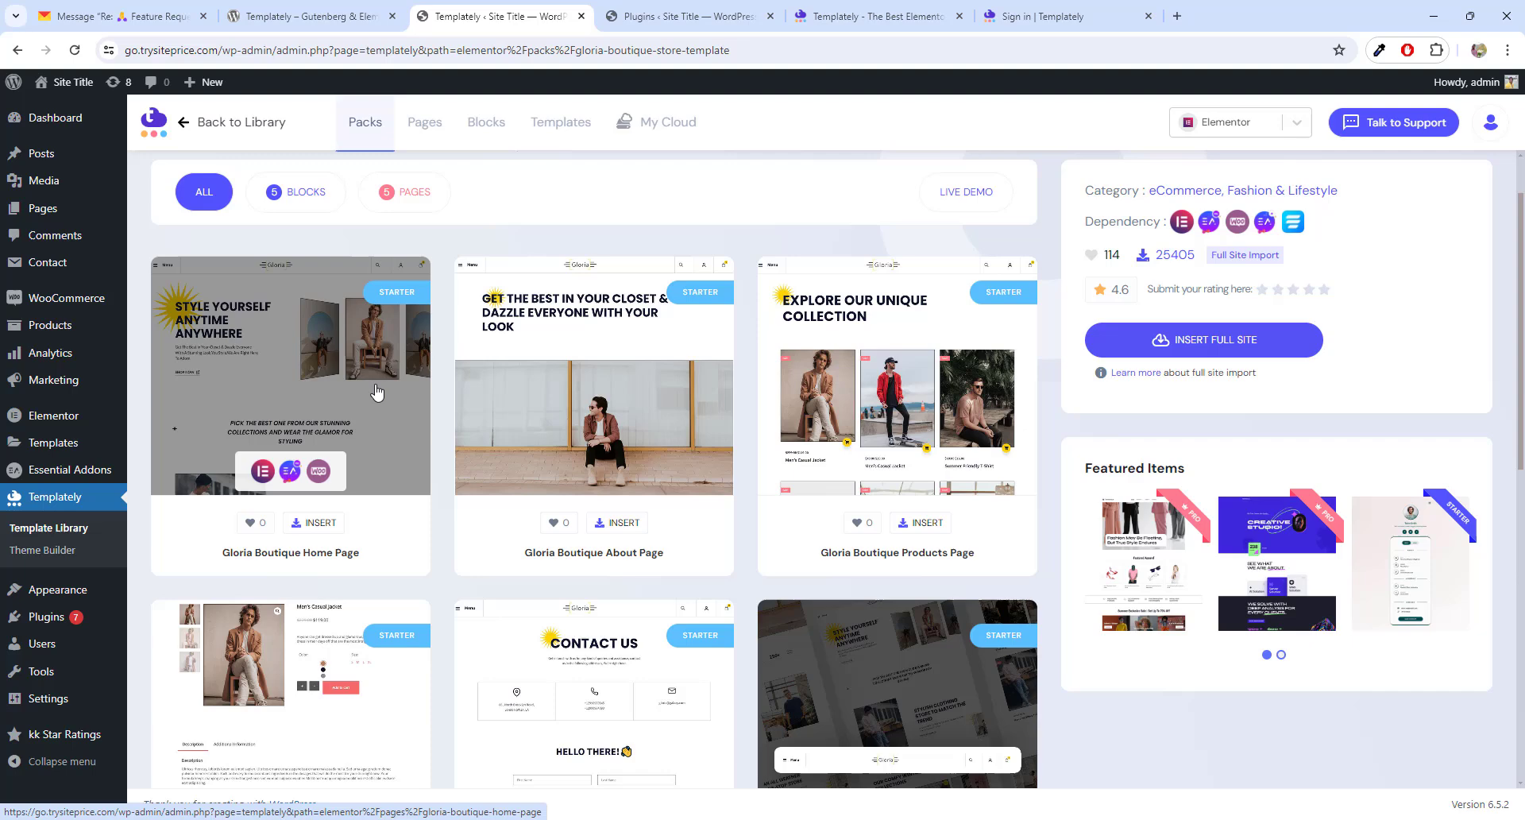
pyautogui.click(377, 392)
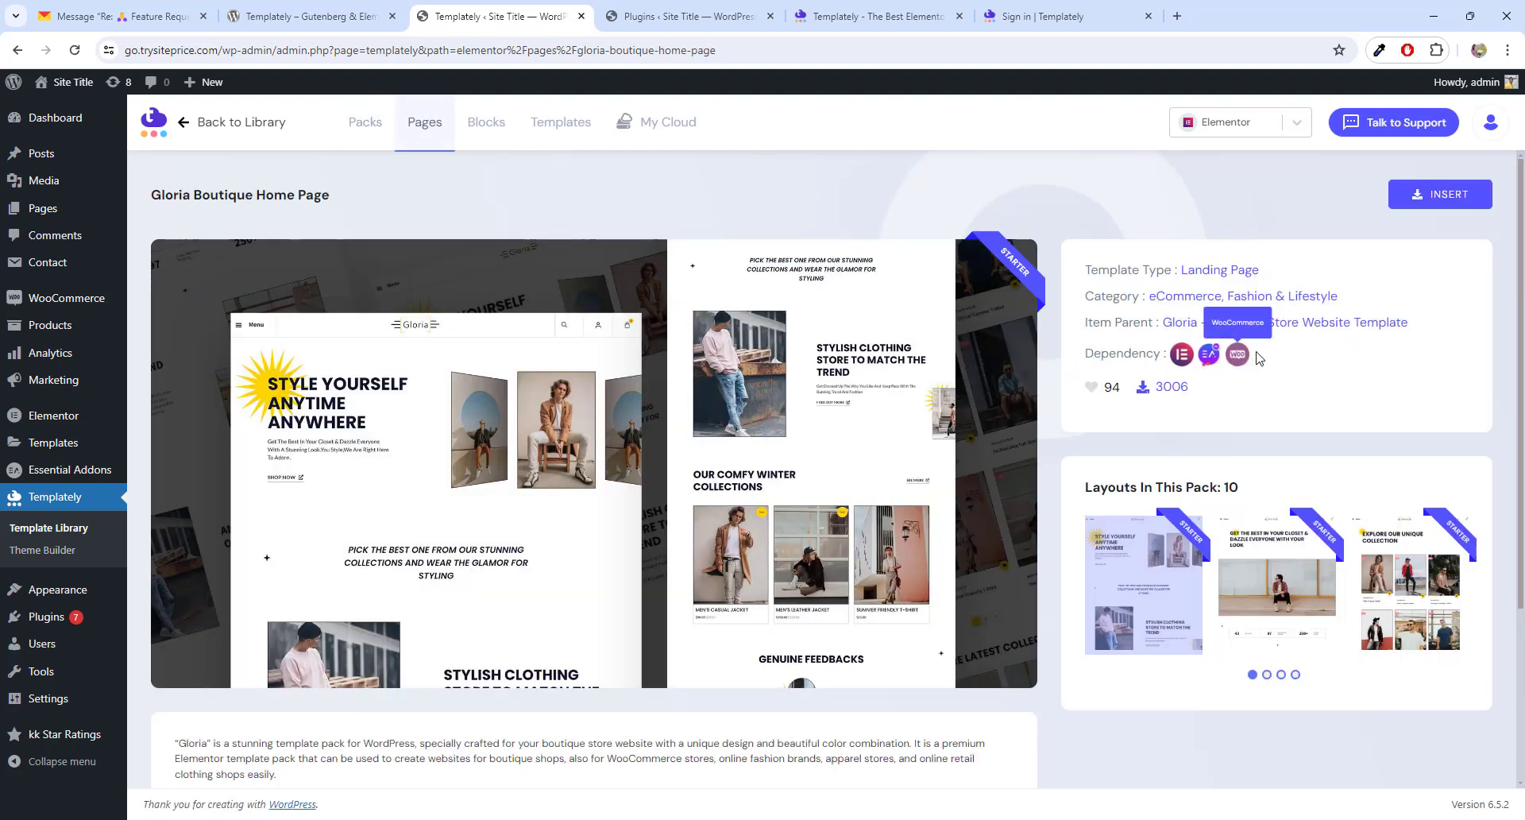
pyautogui.click(1449, 205)
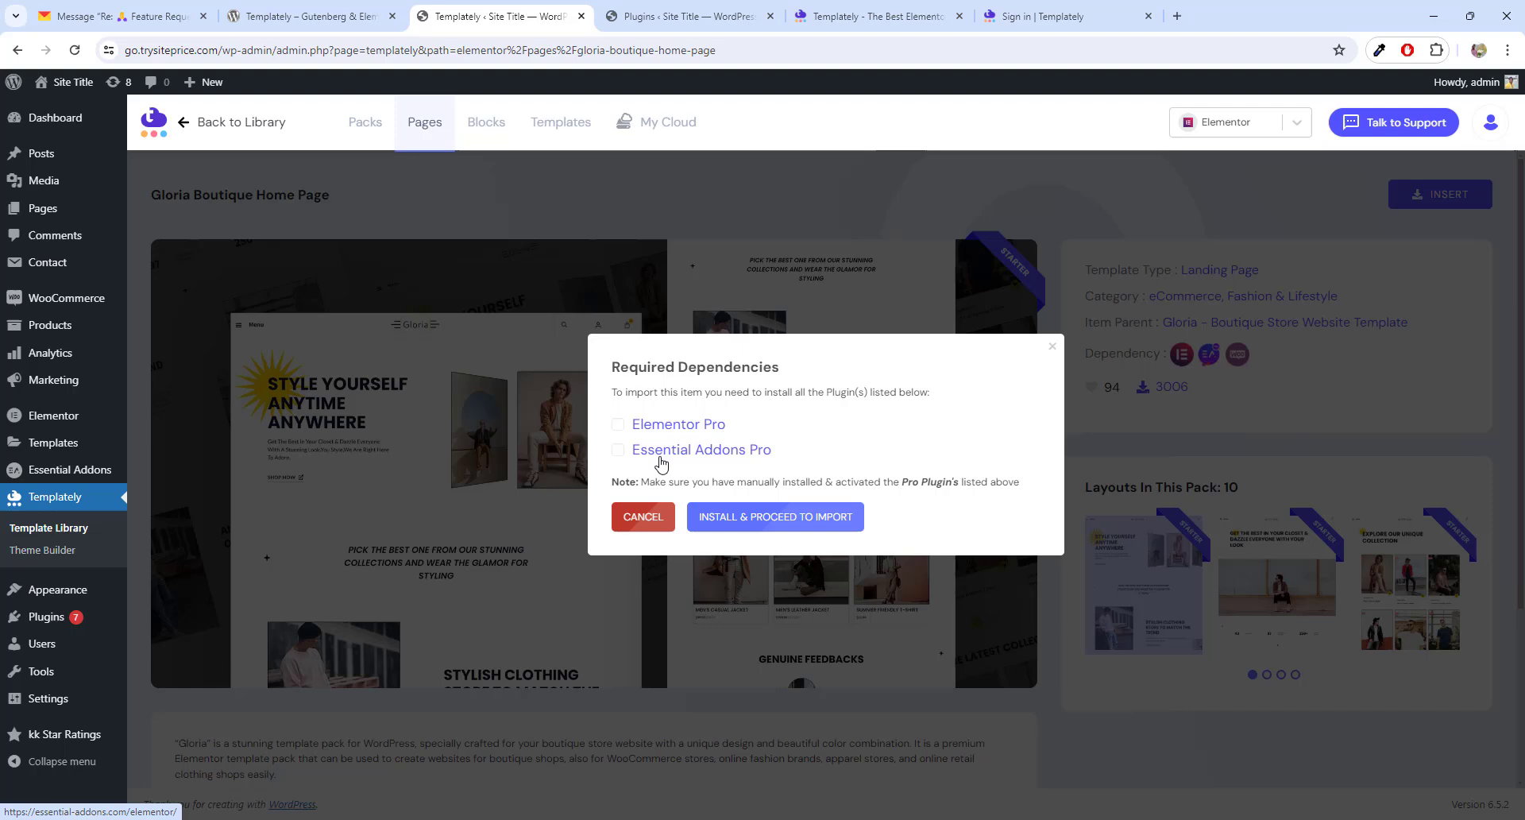
pyautogui.click(641, 516)
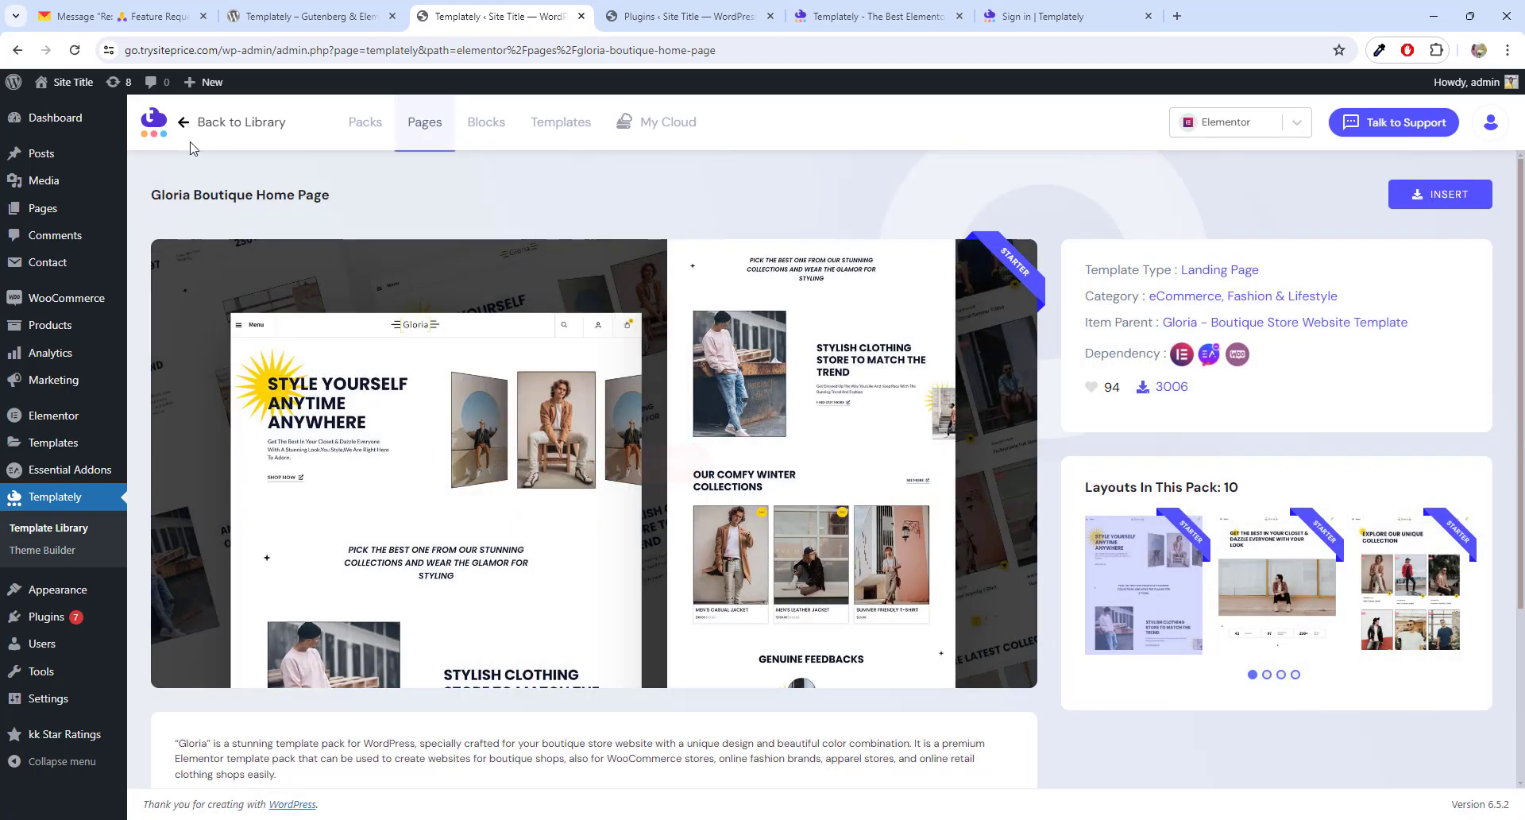
# - Return to the full library and filter packs to Free Plugins Dependencies only
pyautogui.click(184, 123)
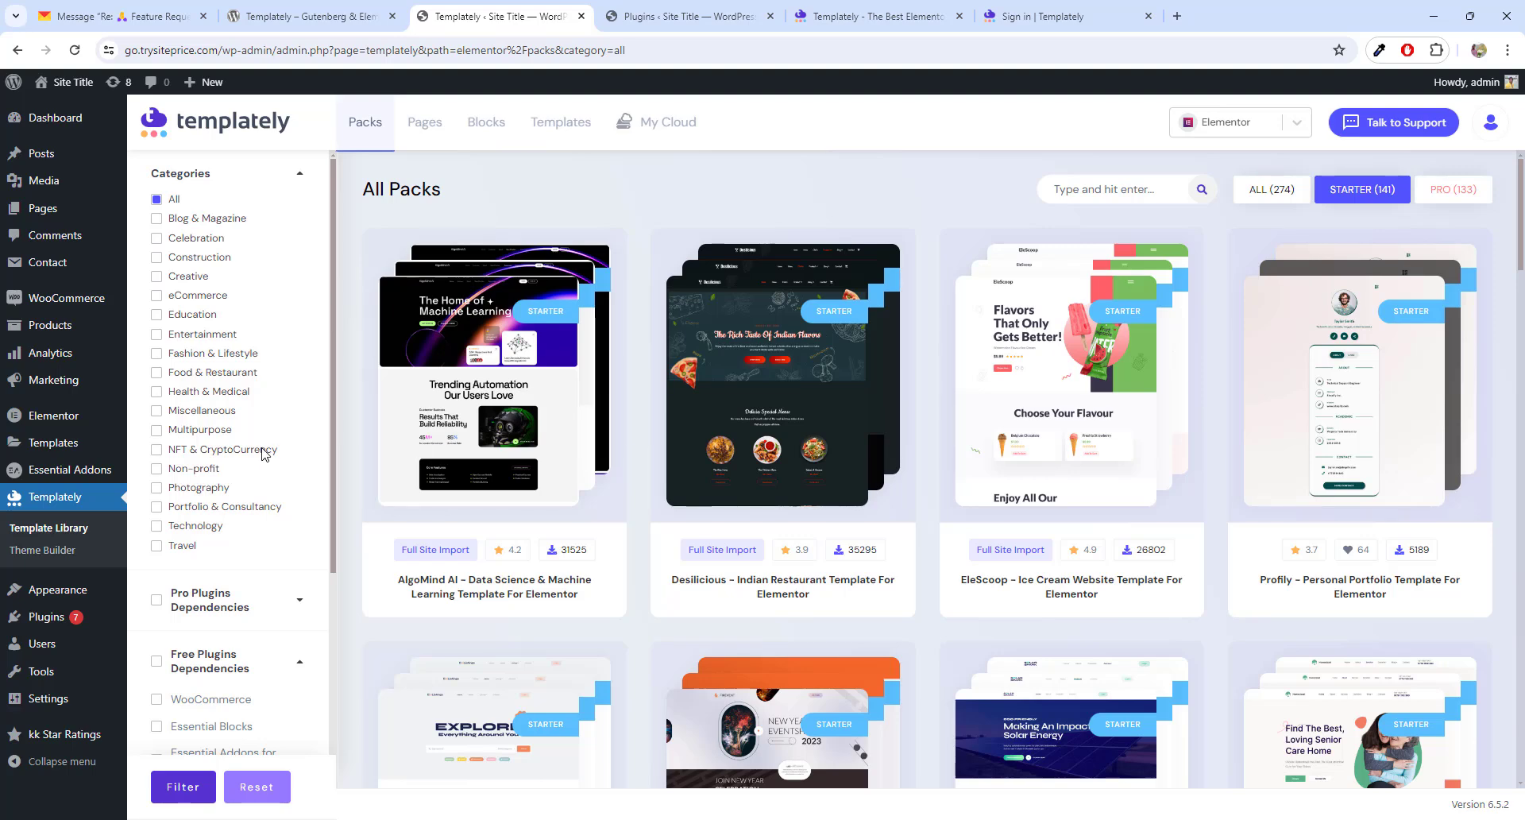
pyautogui.scroll(-3, 264, 454)
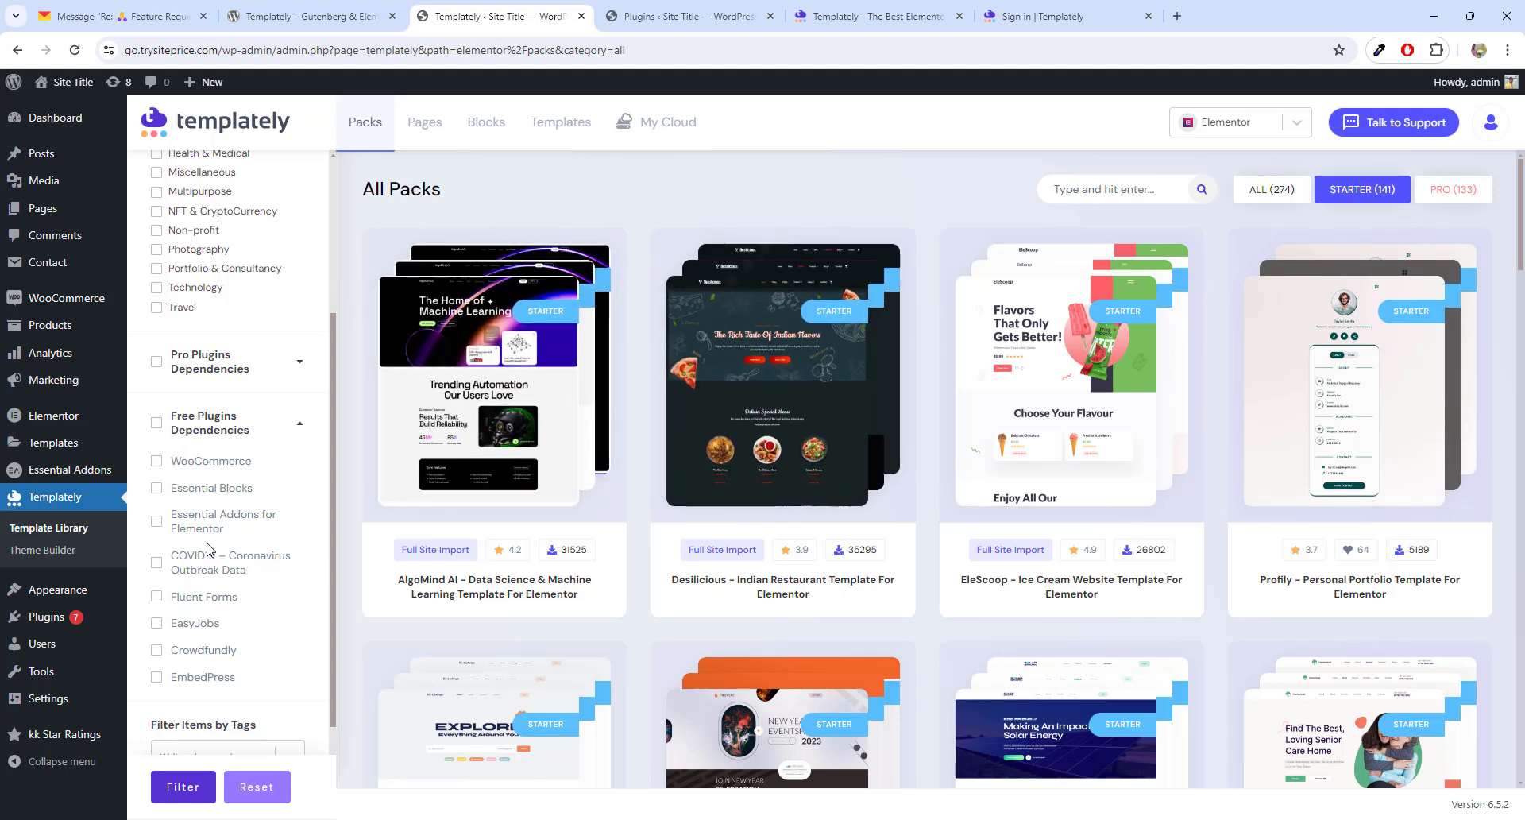
pyautogui.click(156, 423)
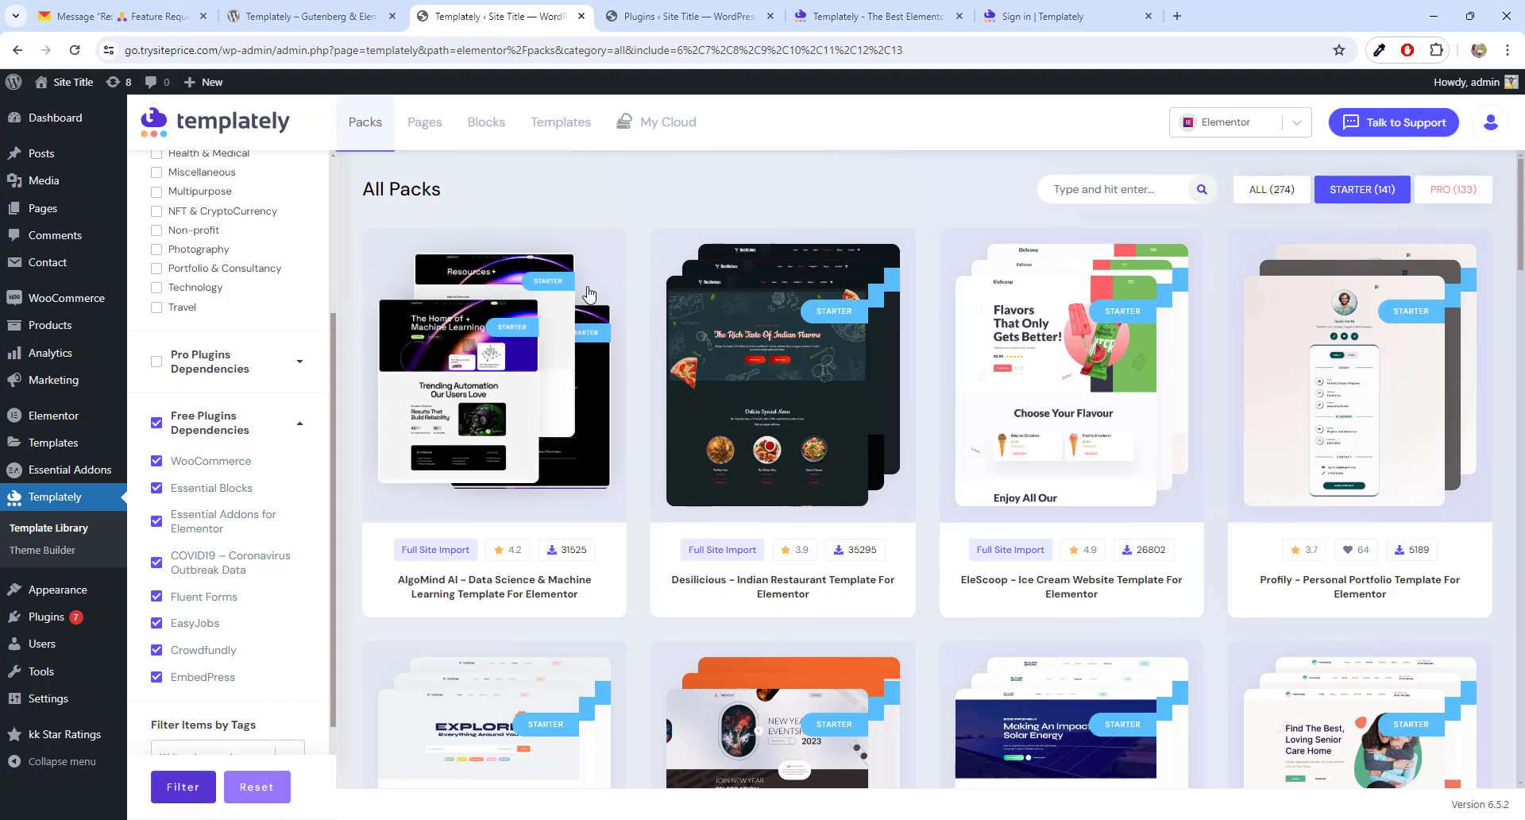
pyautogui.click(183, 788)
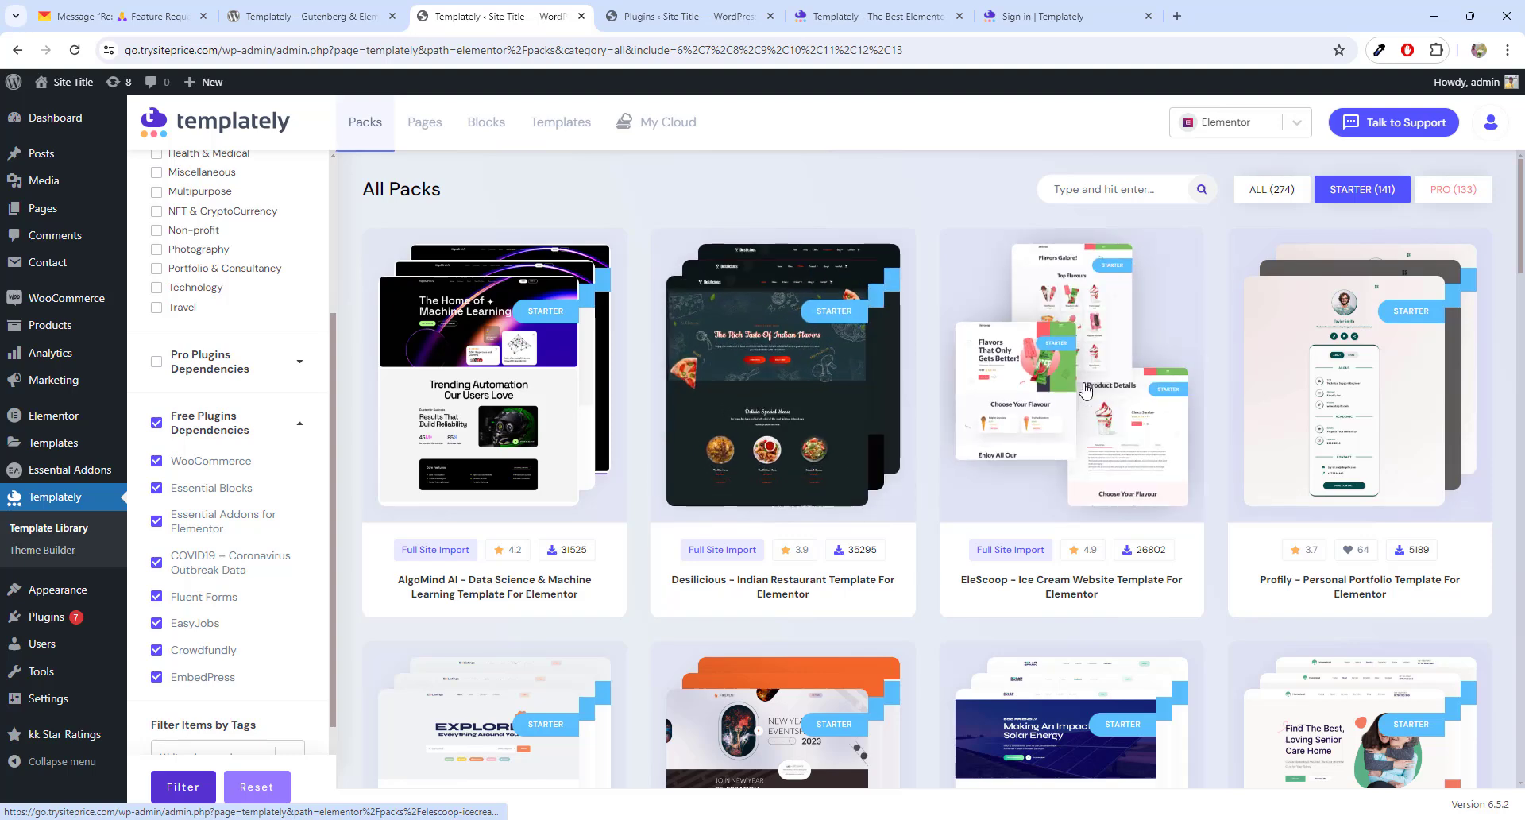
# - Open the EleScoop ice cream pack and preview its live demo in another tab
pyautogui.click(1085, 389)
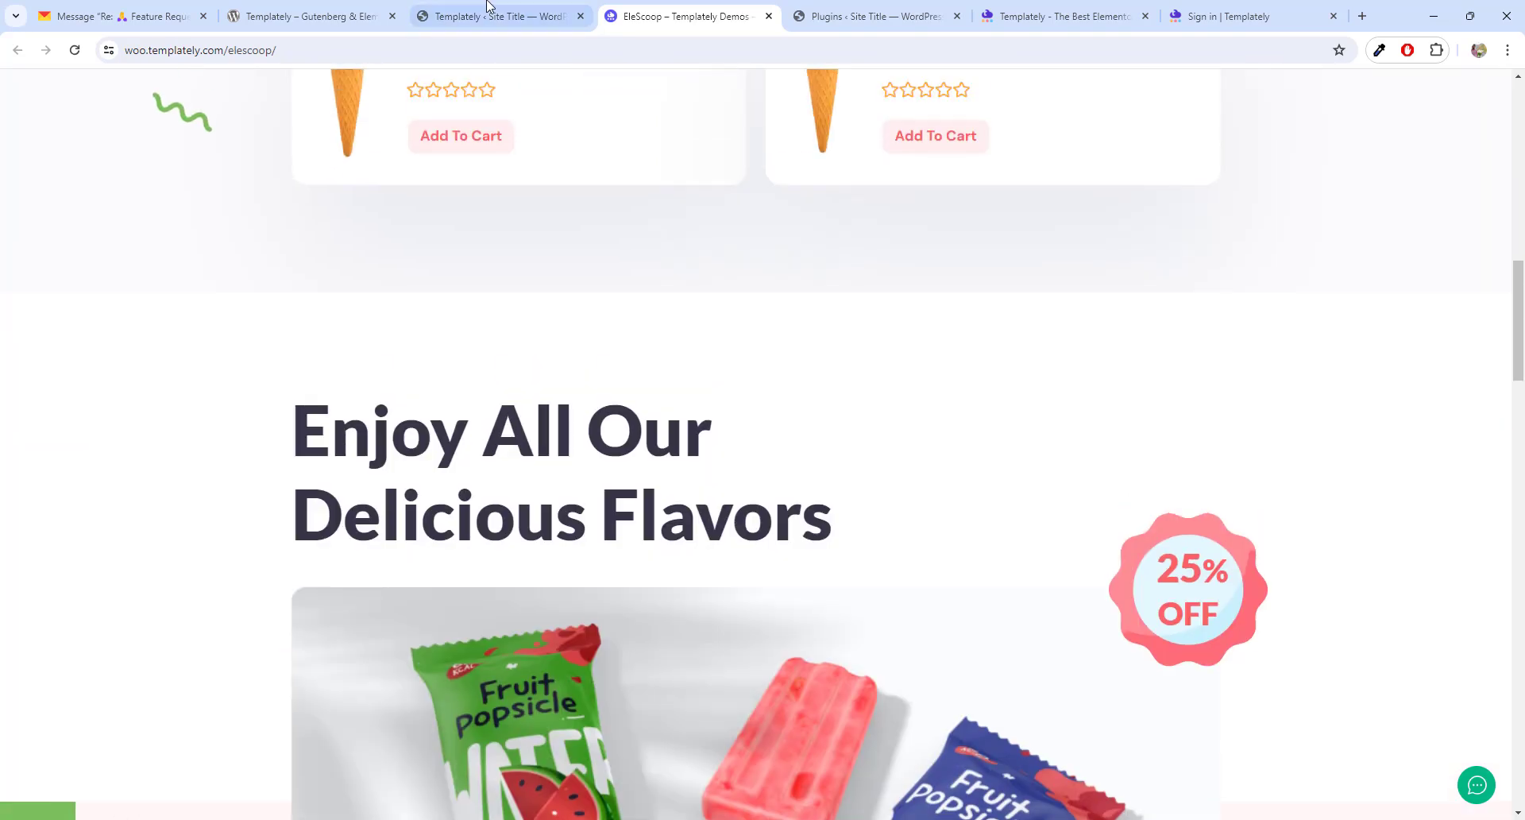
pyautogui.click(497, 15)
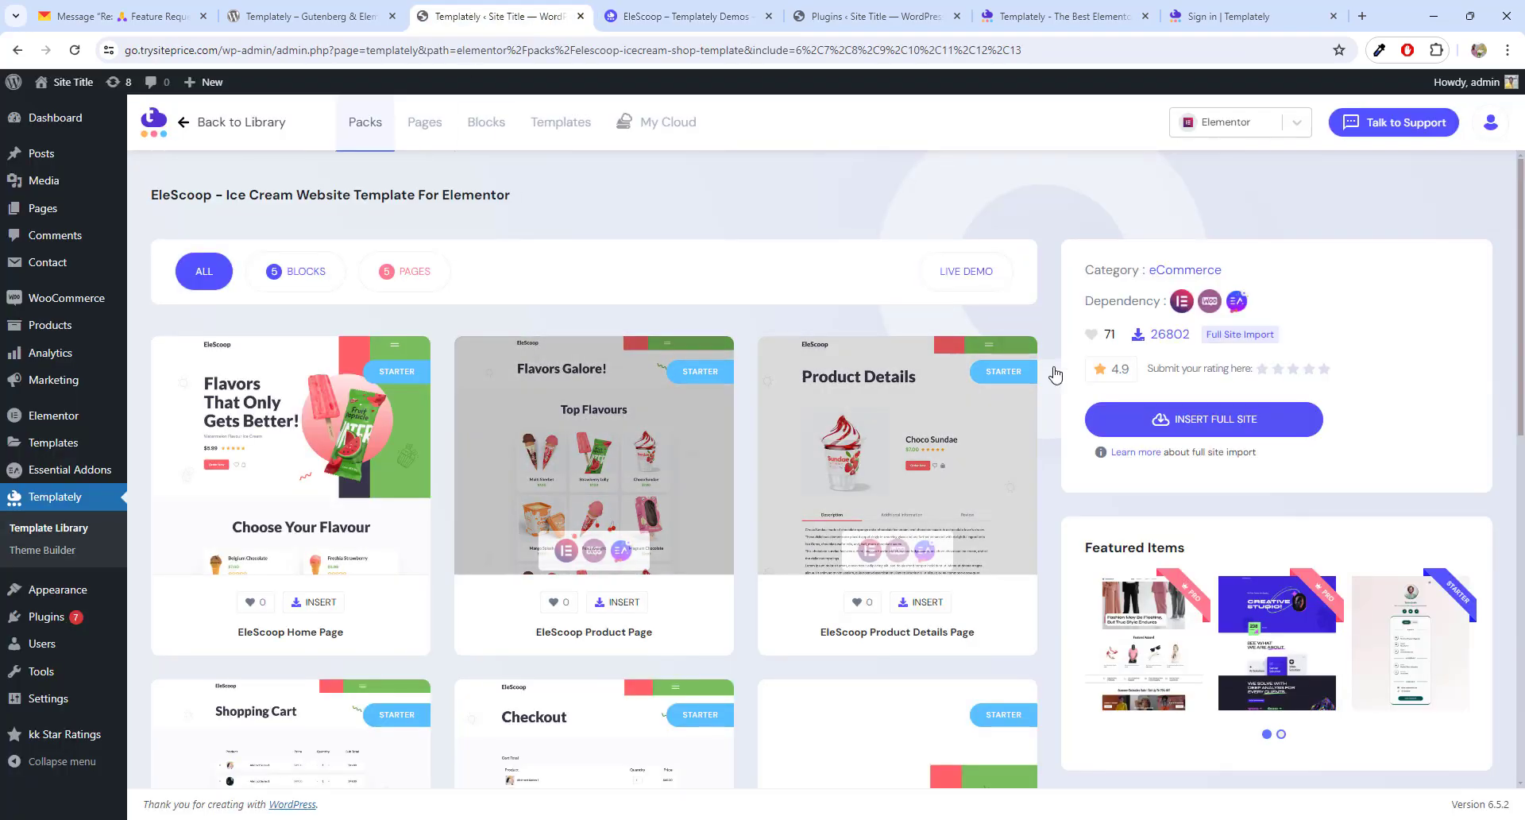
pyautogui.moveTo(1176, 314)
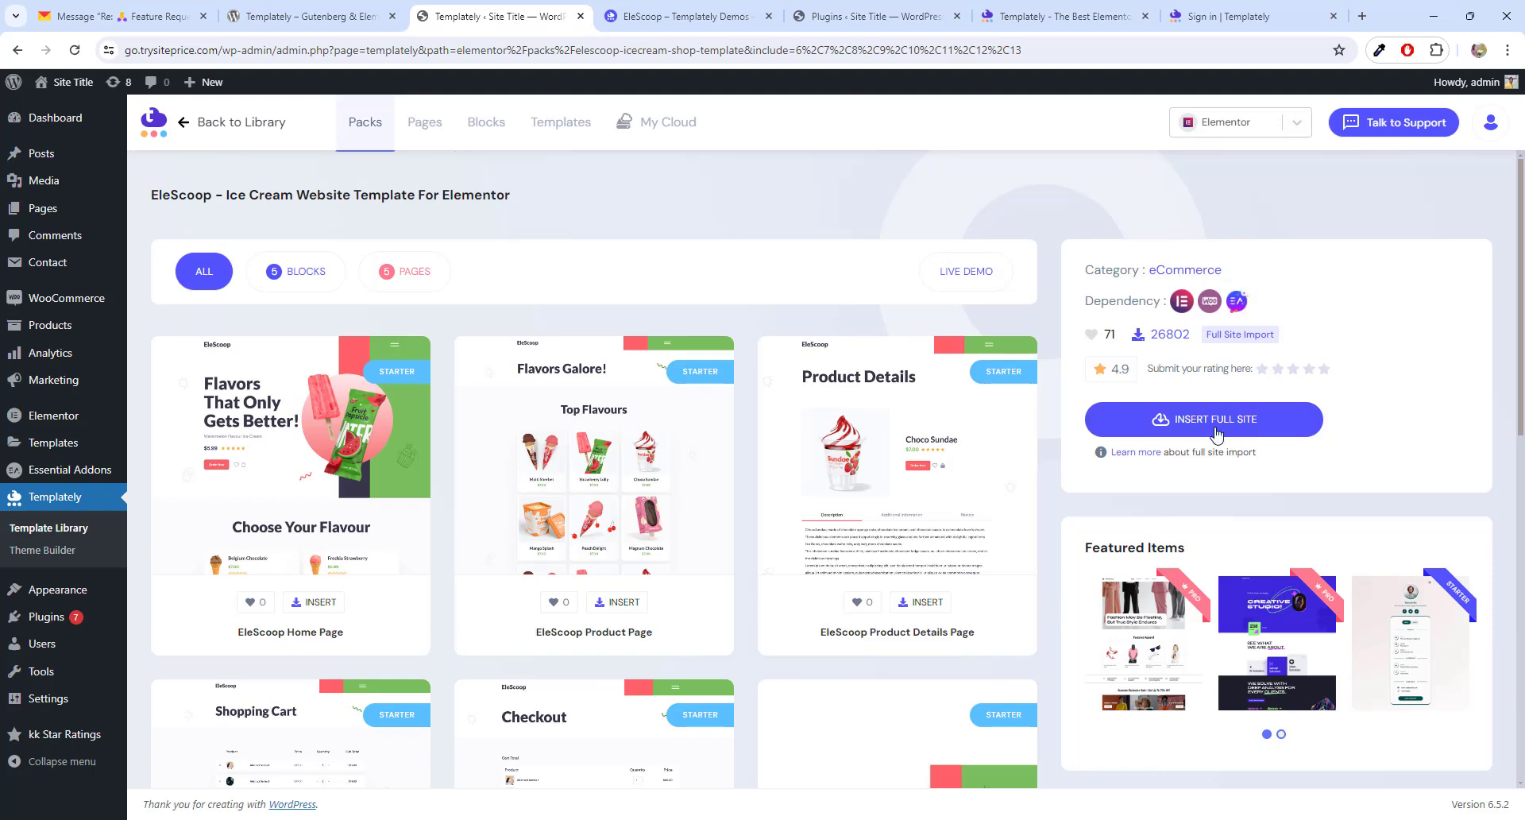
# - Insert the EleScoop full site with blank title and tagline, installing the required items
pyautogui.click(1162, 426)
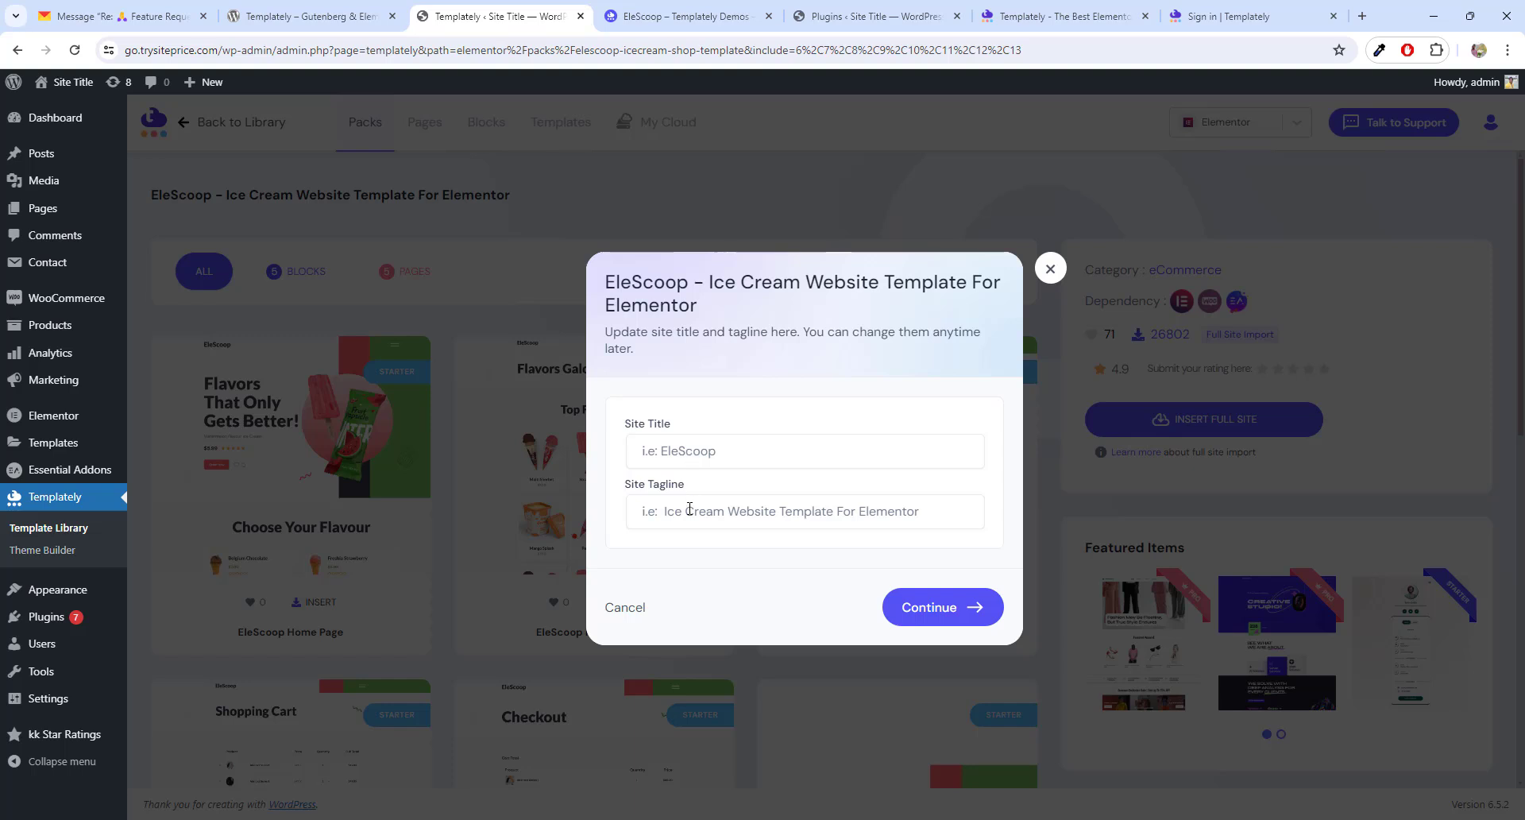
pyautogui.click(690, 508)
pyautogui.click(952, 612)
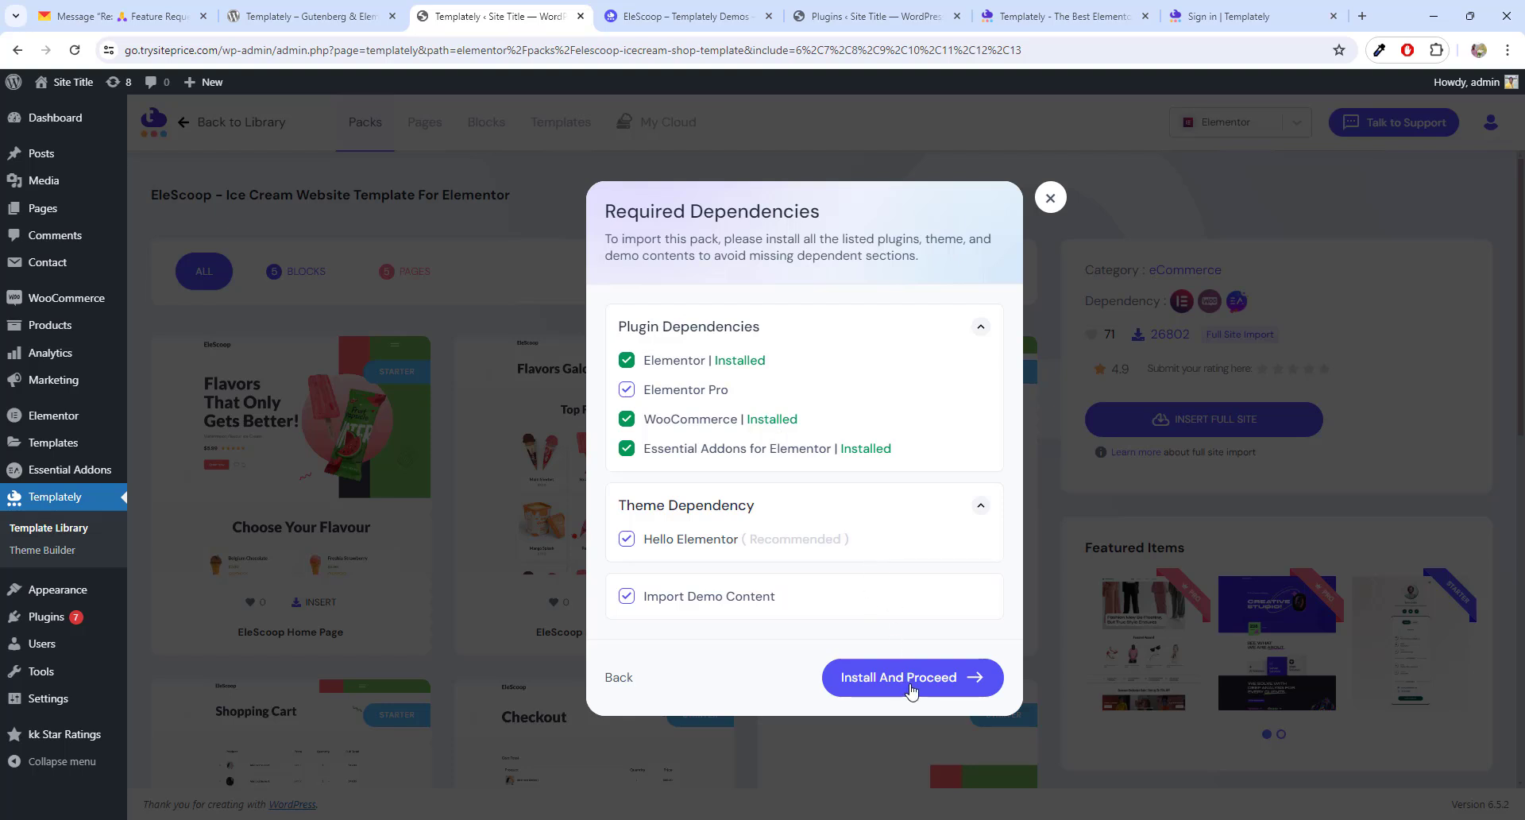
pyautogui.click(911, 691)
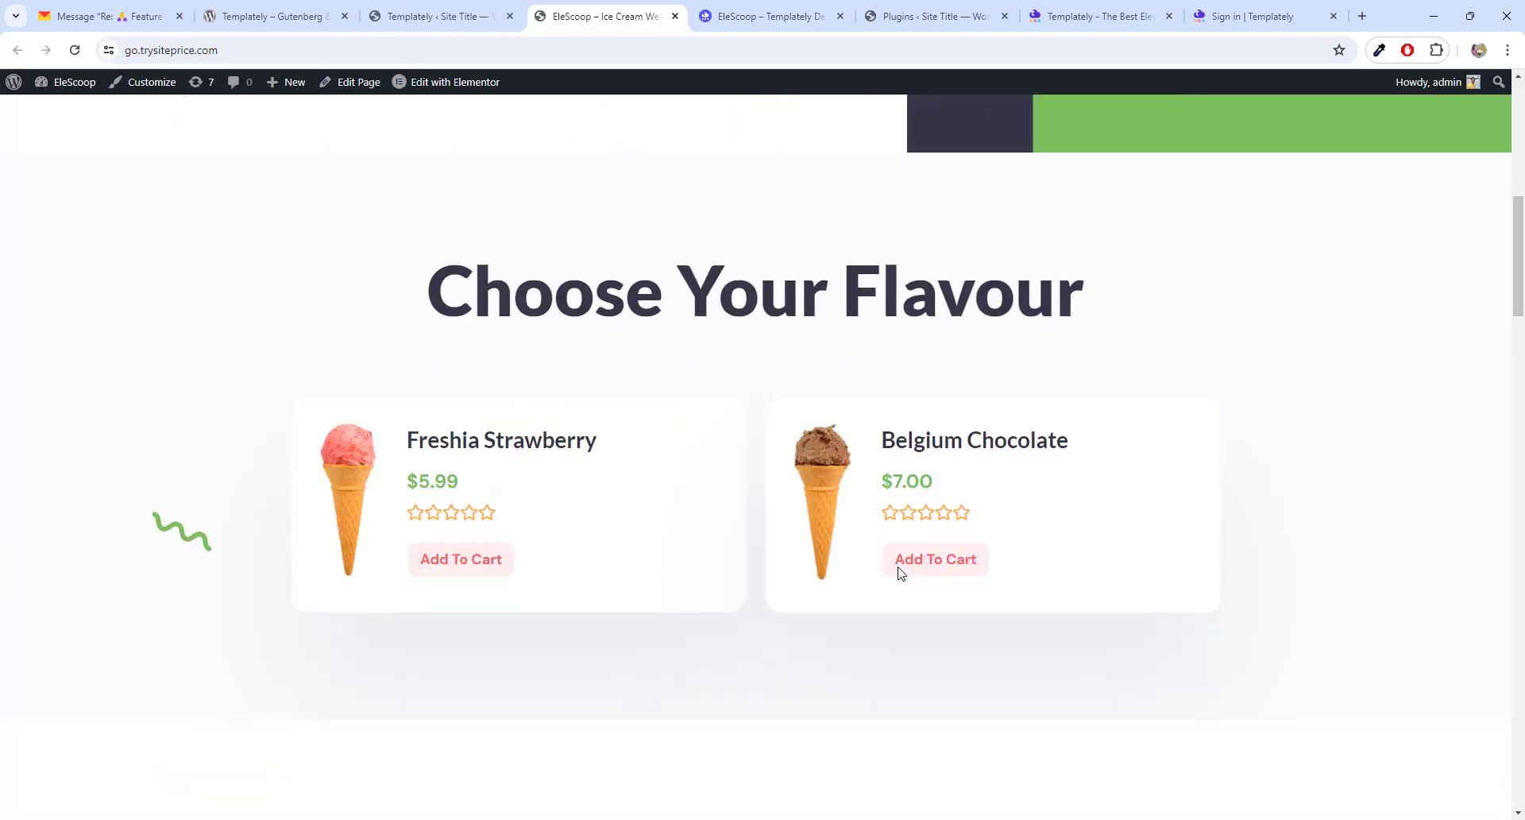
pyautogui.scroll(-15, 899, 568)
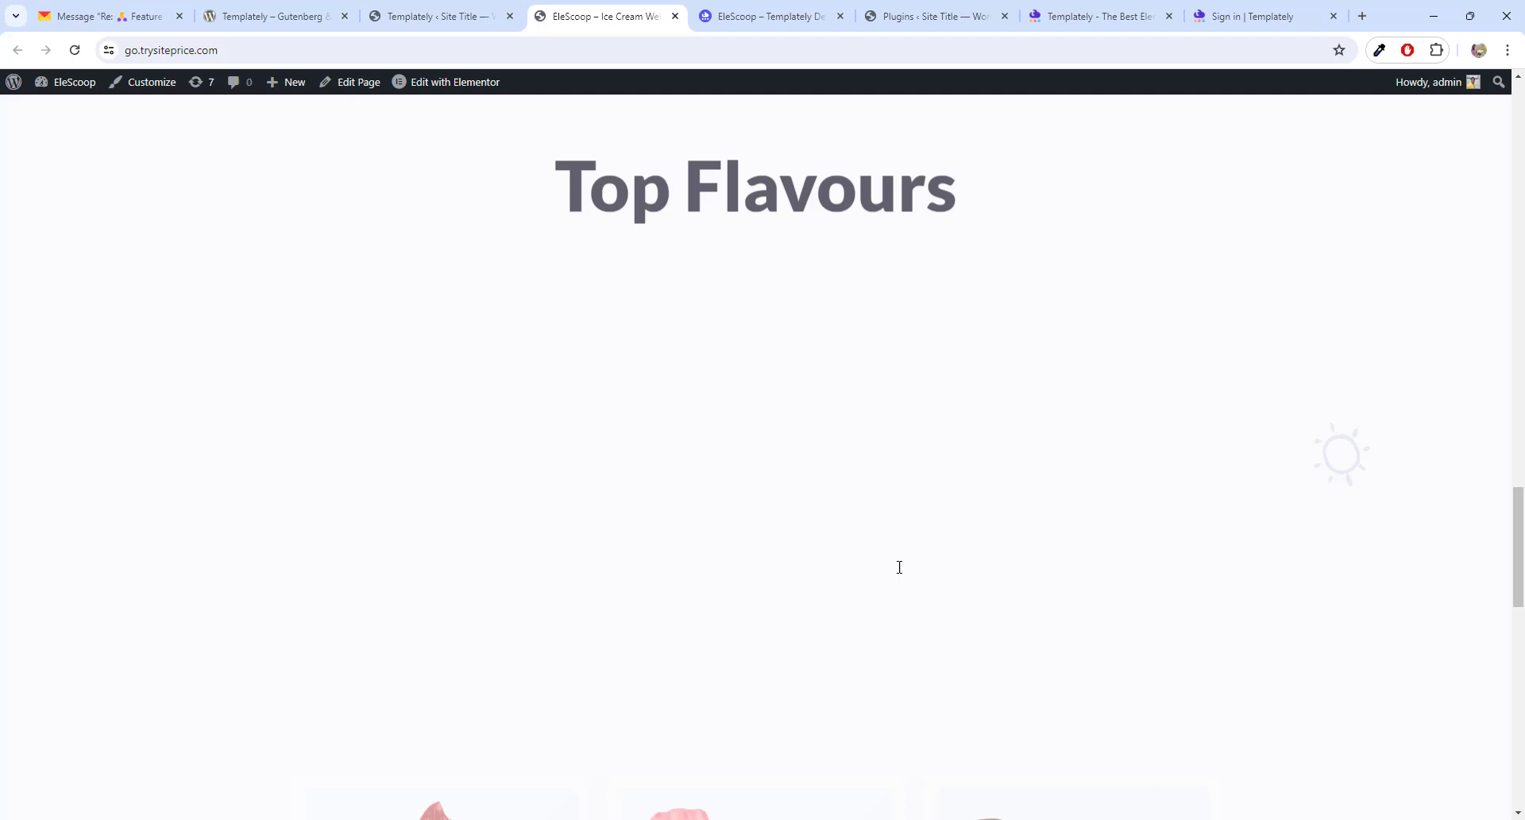
pyautogui.scroll(-2, 899, 566)
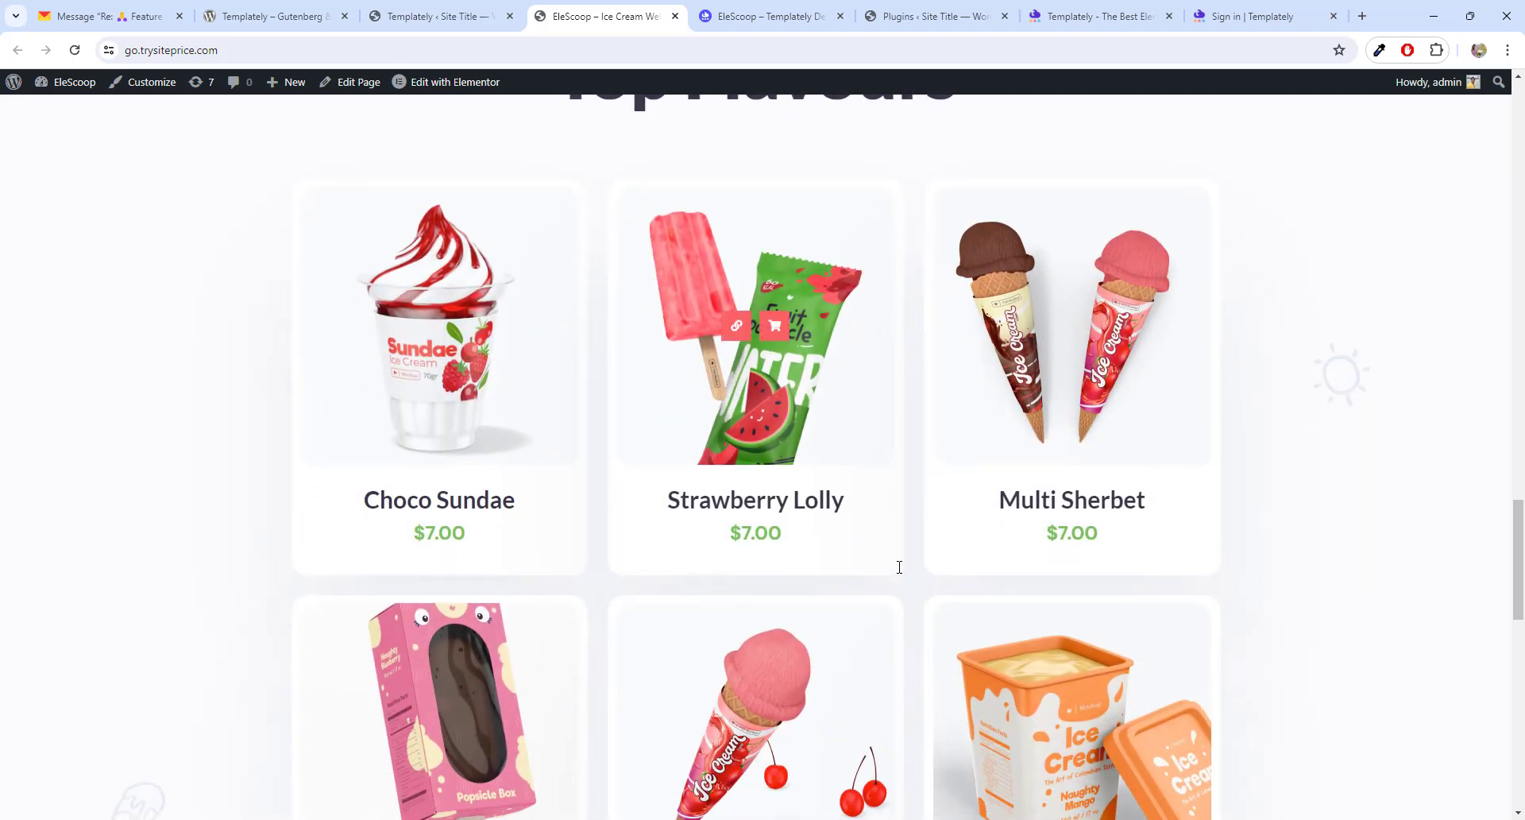
pyautogui.scroll(-10, 915, 415)
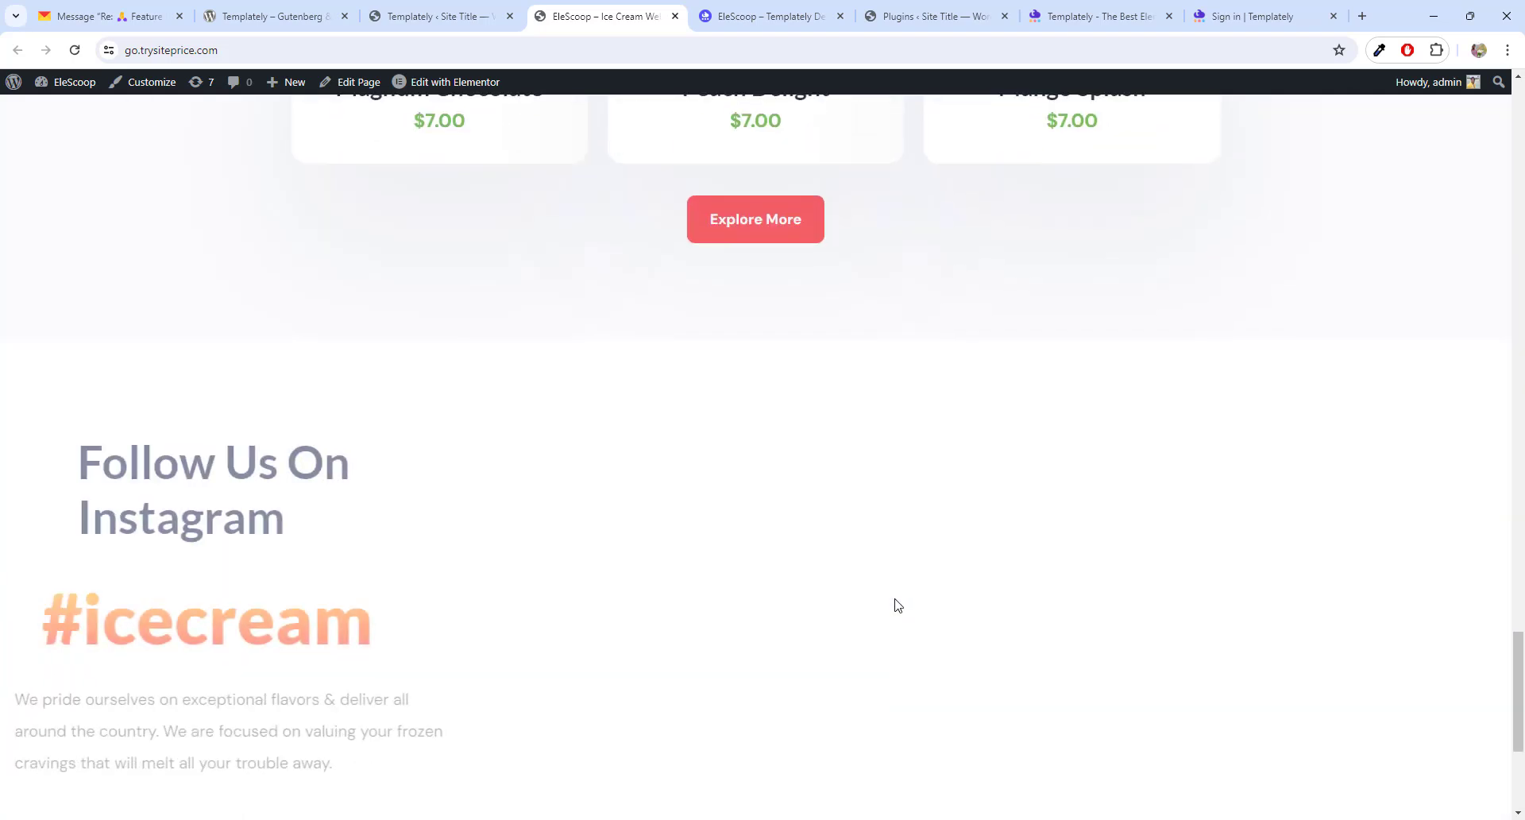
pyautogui.scroll(5, 898, 604)
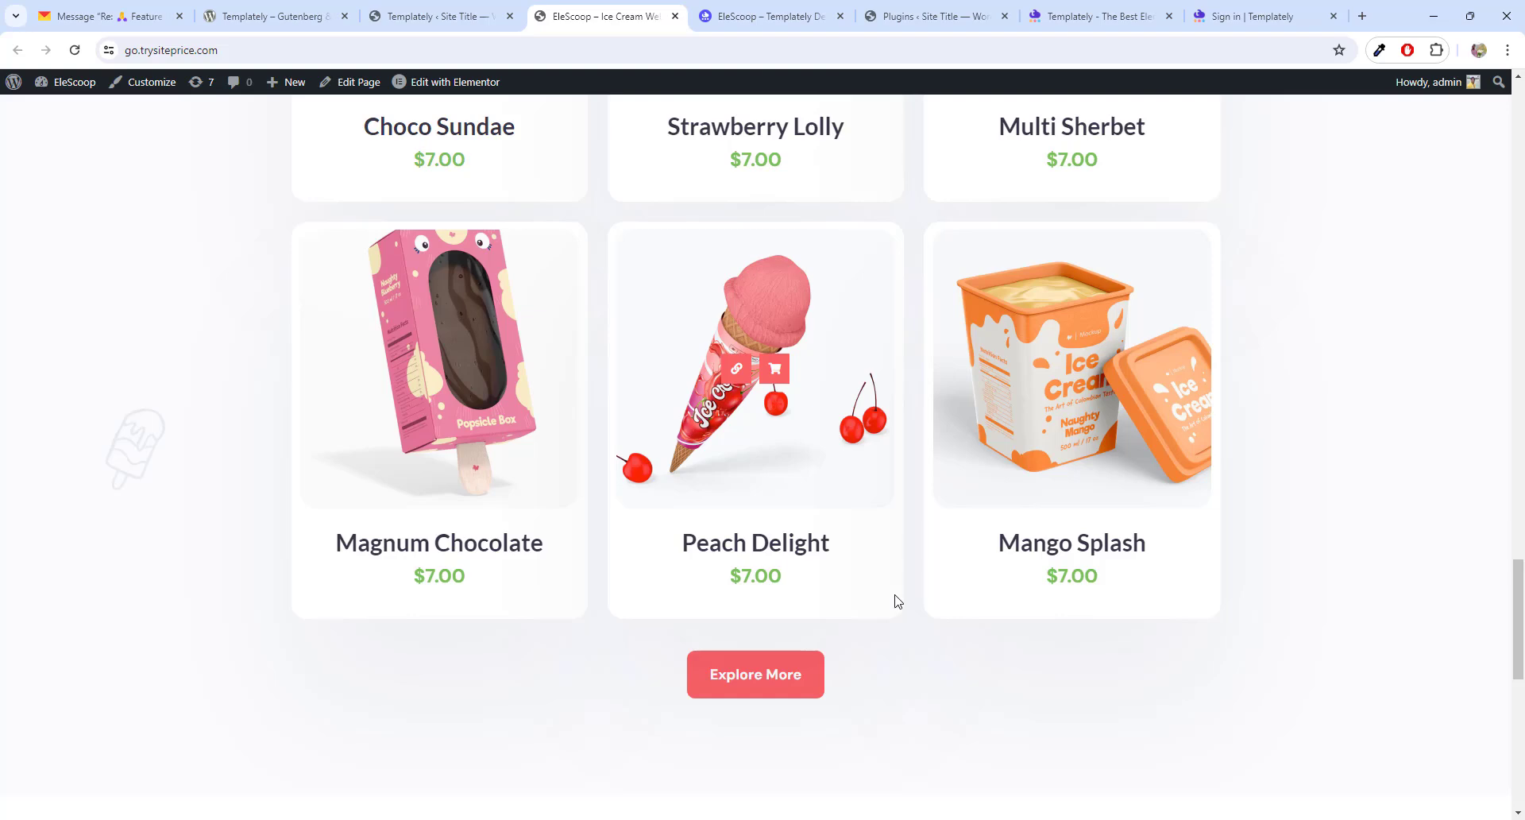
pyautogui.scroll(10, 897, 602)
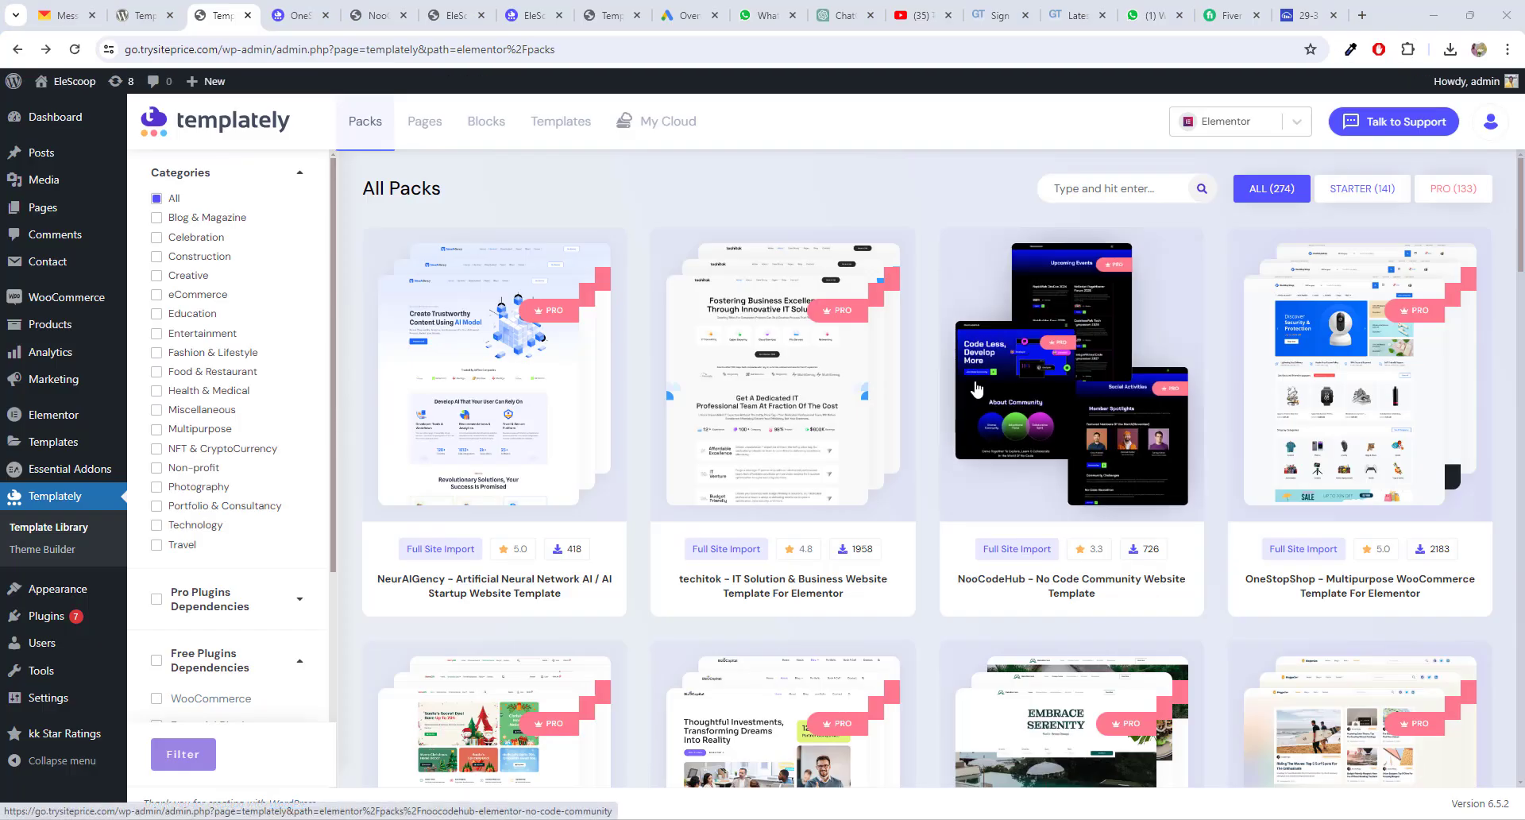
# - Filter Templately's starter packs to free plugin dependencies and open the Desilicious Indian restaurant pack
pyautogui.click(1376, 203)
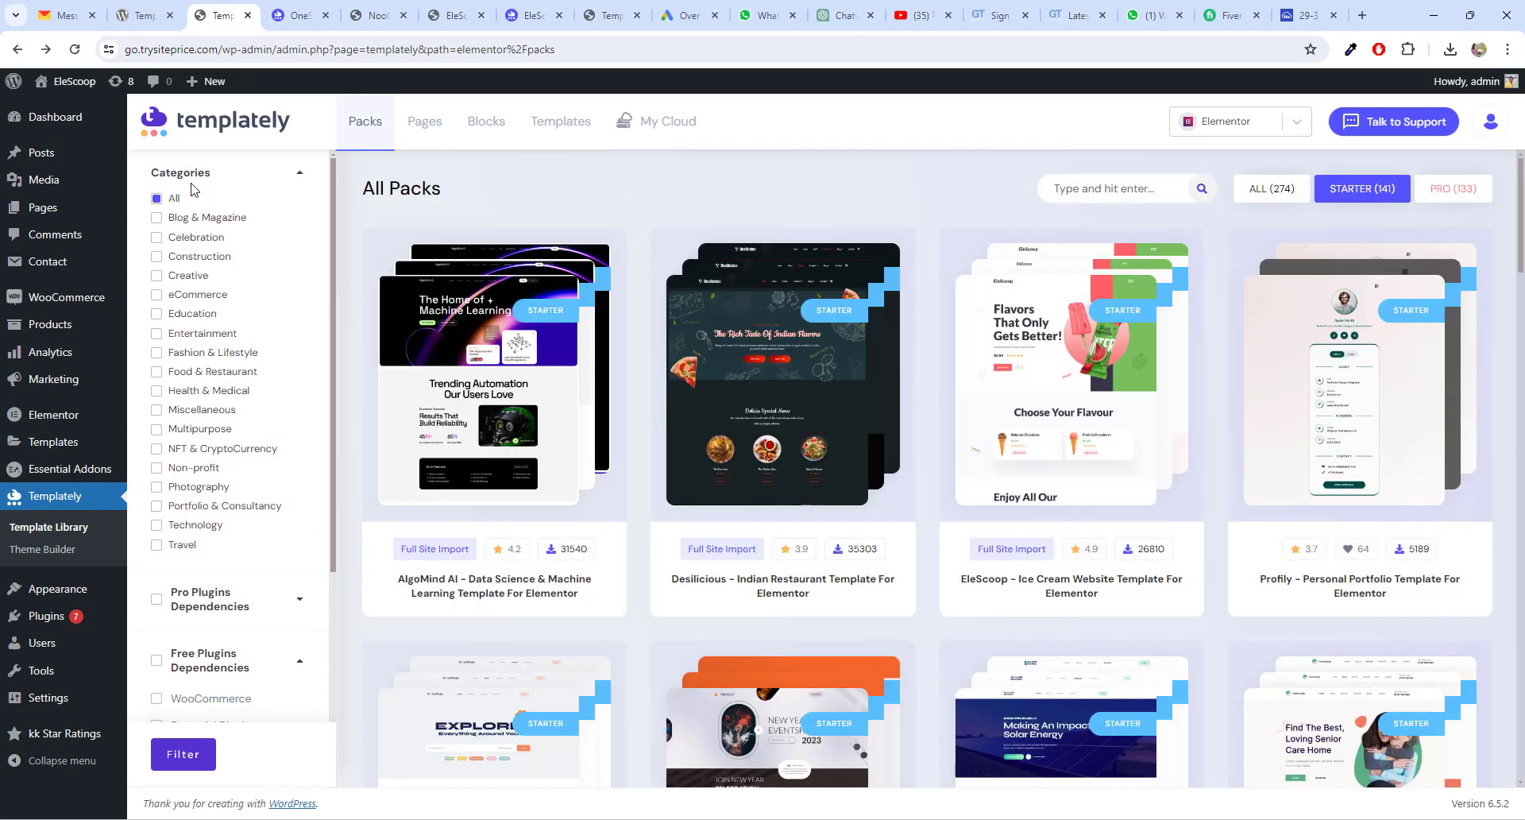
pyautogui.scroll(-2, 203, 601)
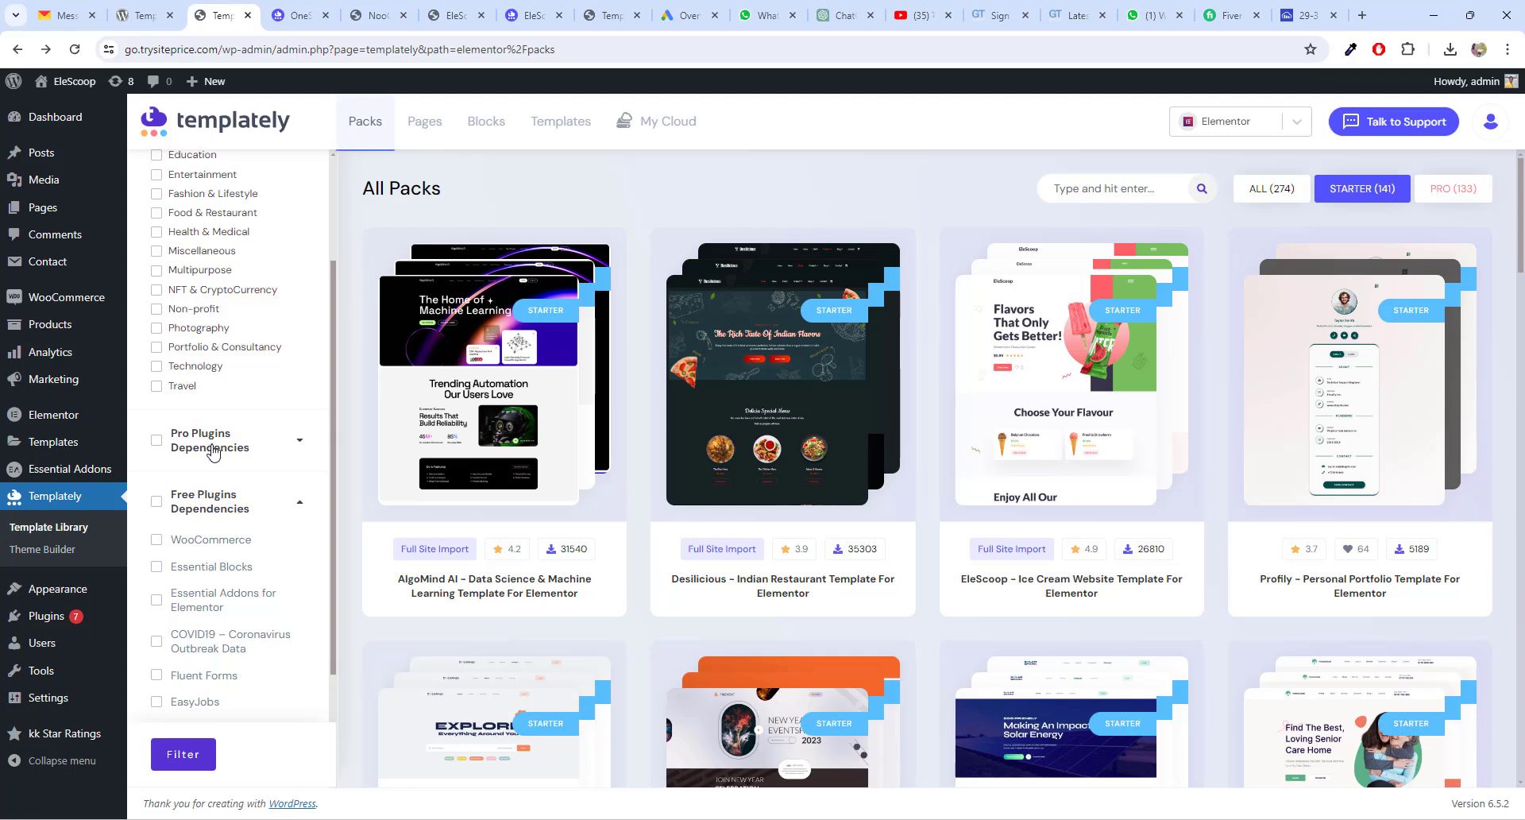
pyautogui.click(300, 444)
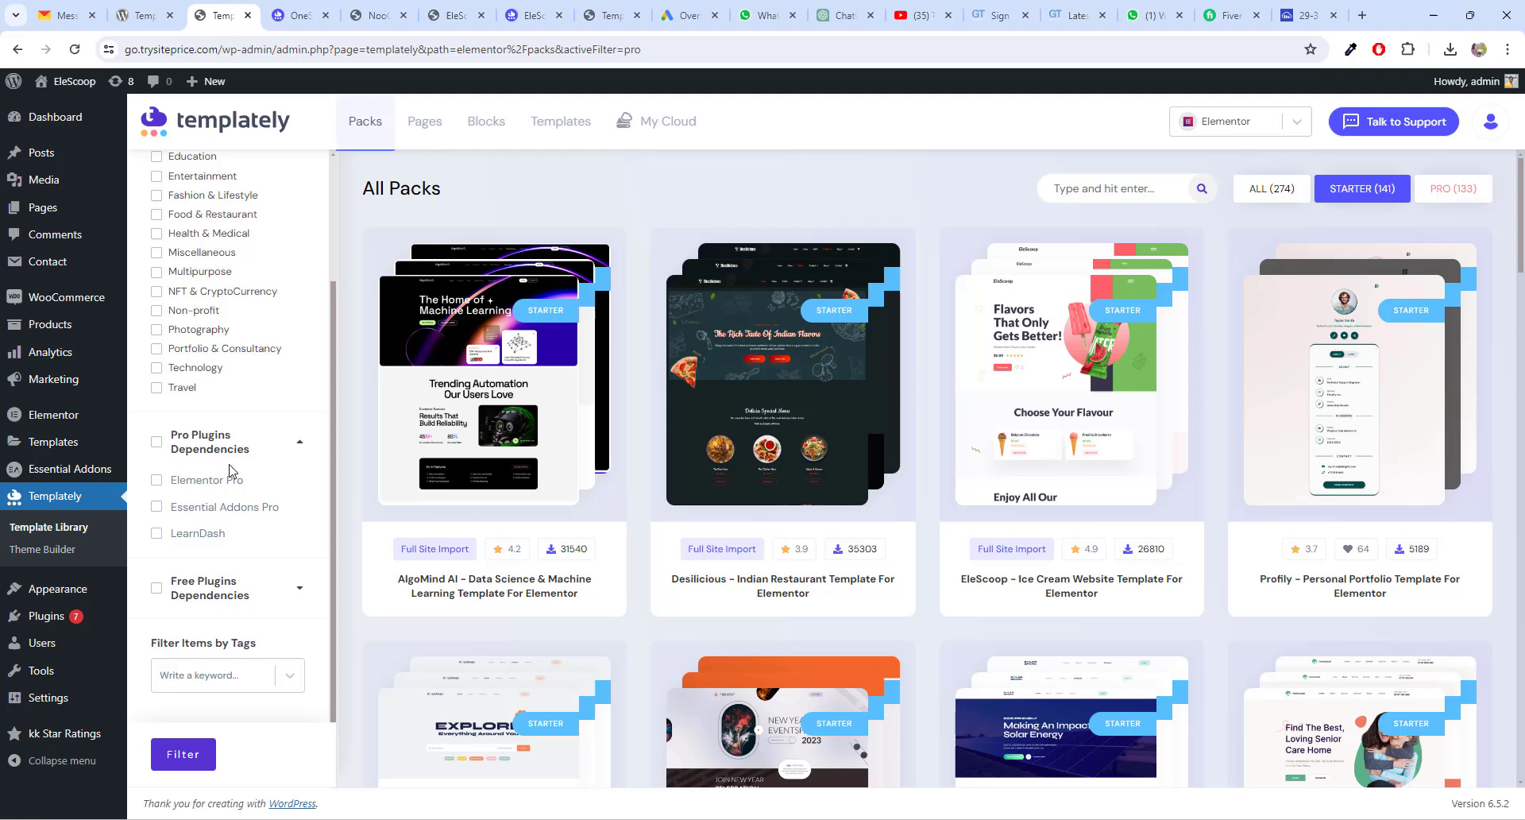
pyautogui.click(300, 443)
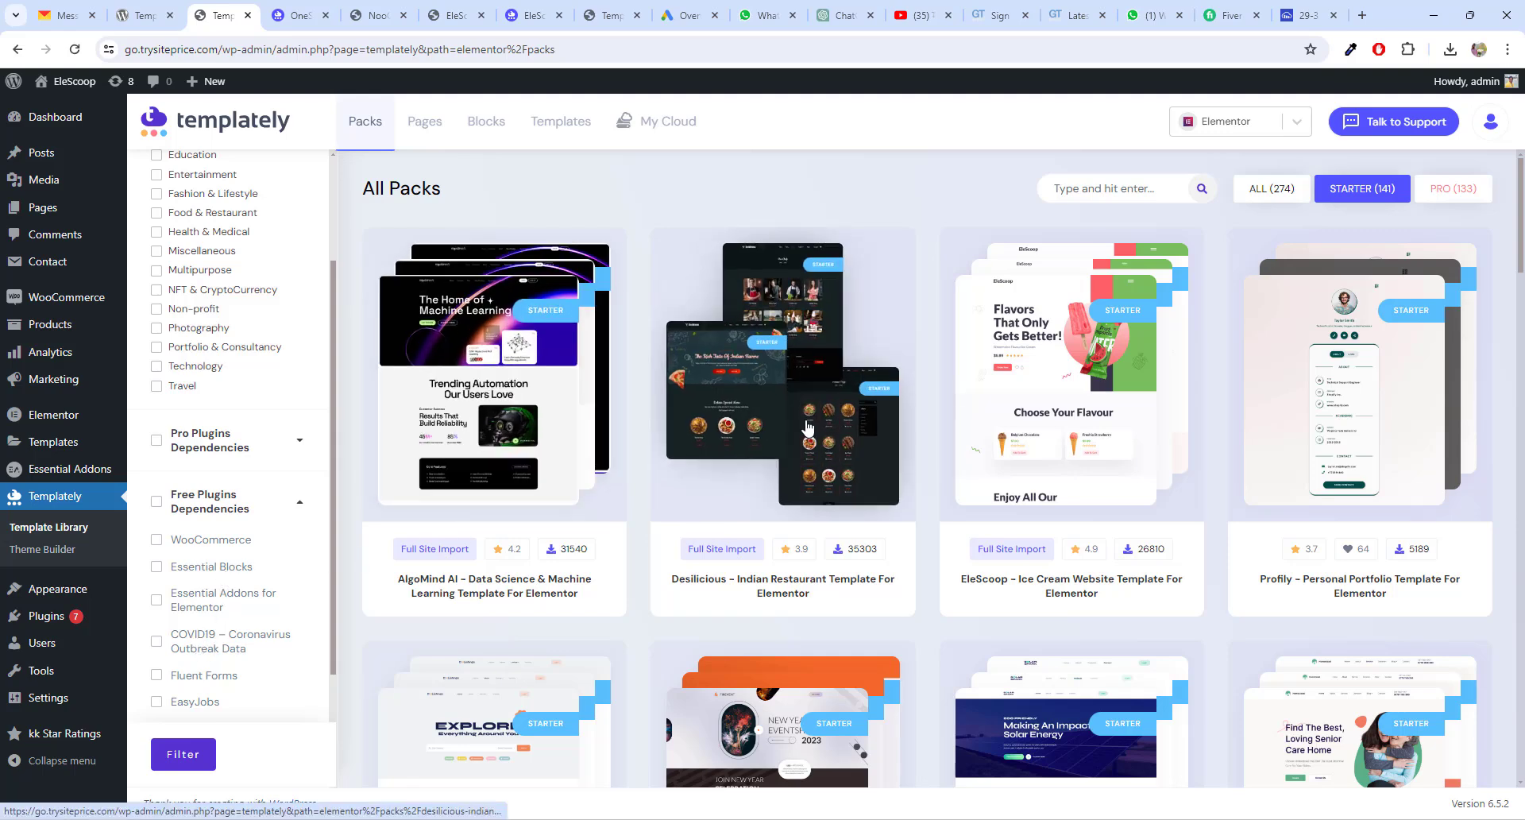
pyautogui.click(808, 428)
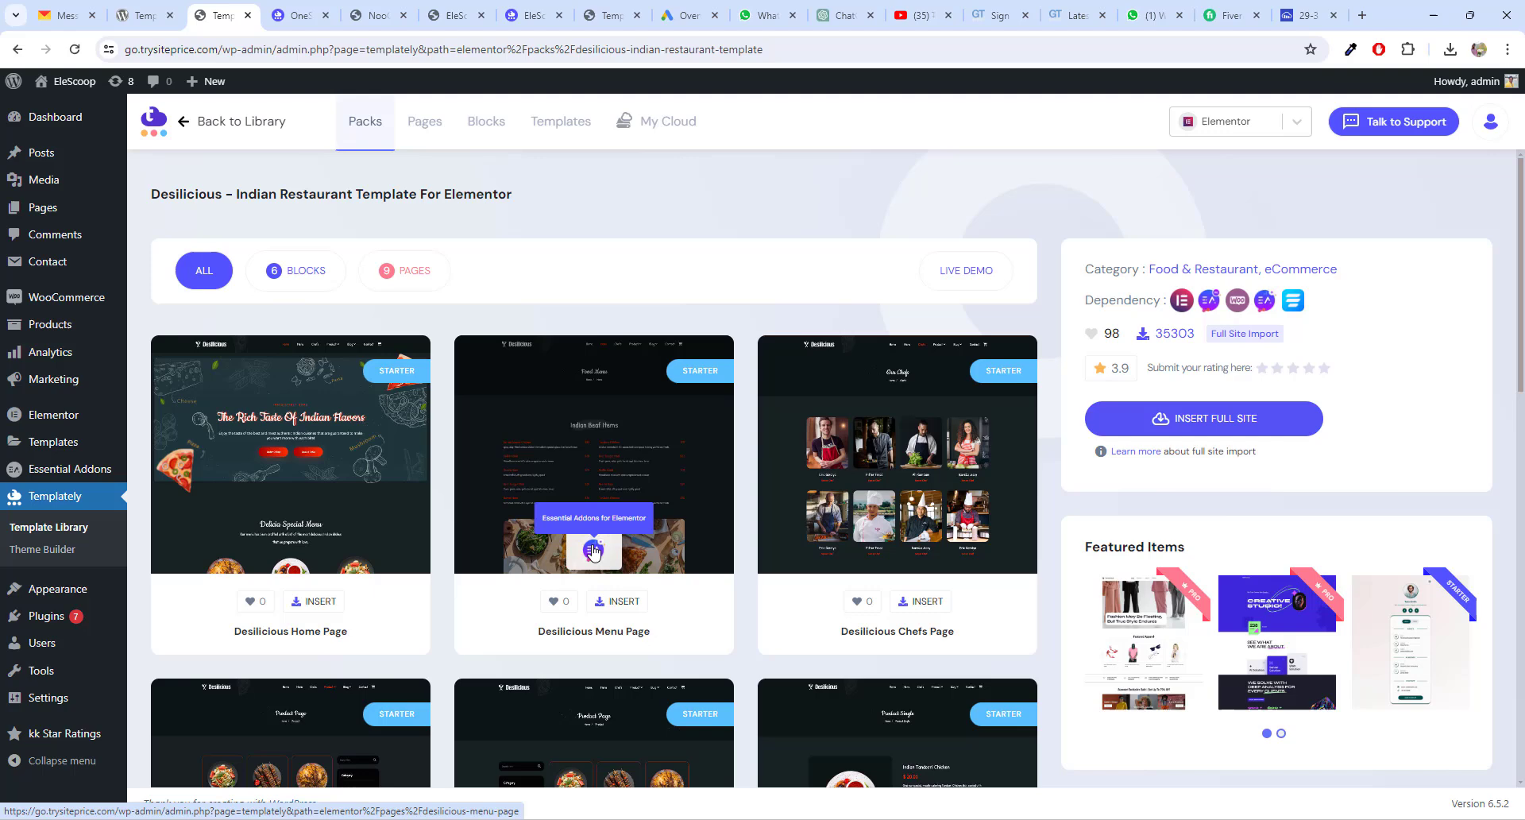
# - Insert the Desilicious Menu Page template as a new page titled 'home'
pyautogui.click(622, 471)
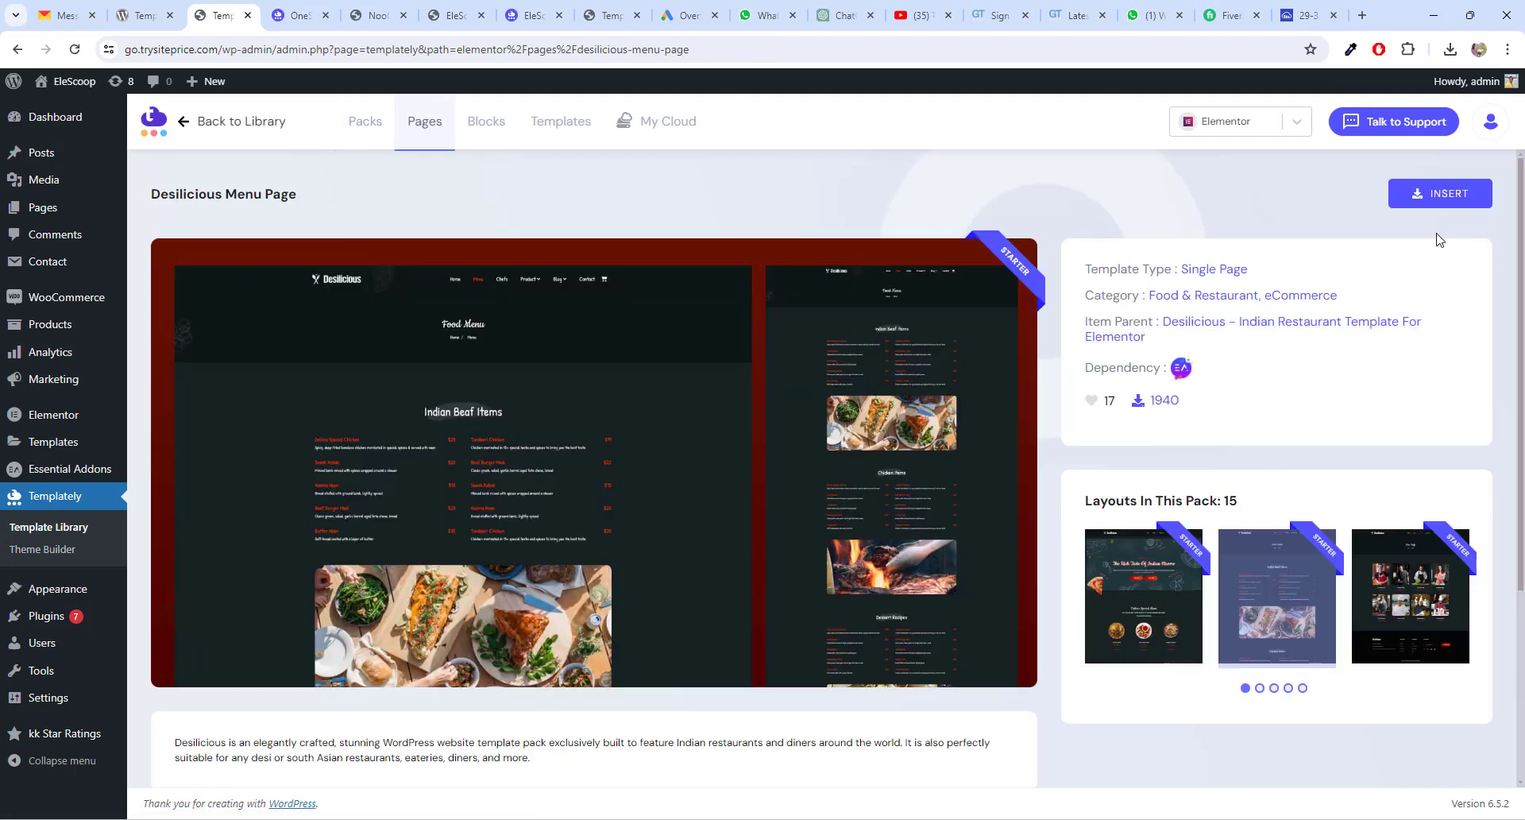
pyautogui.click(1449, 198)
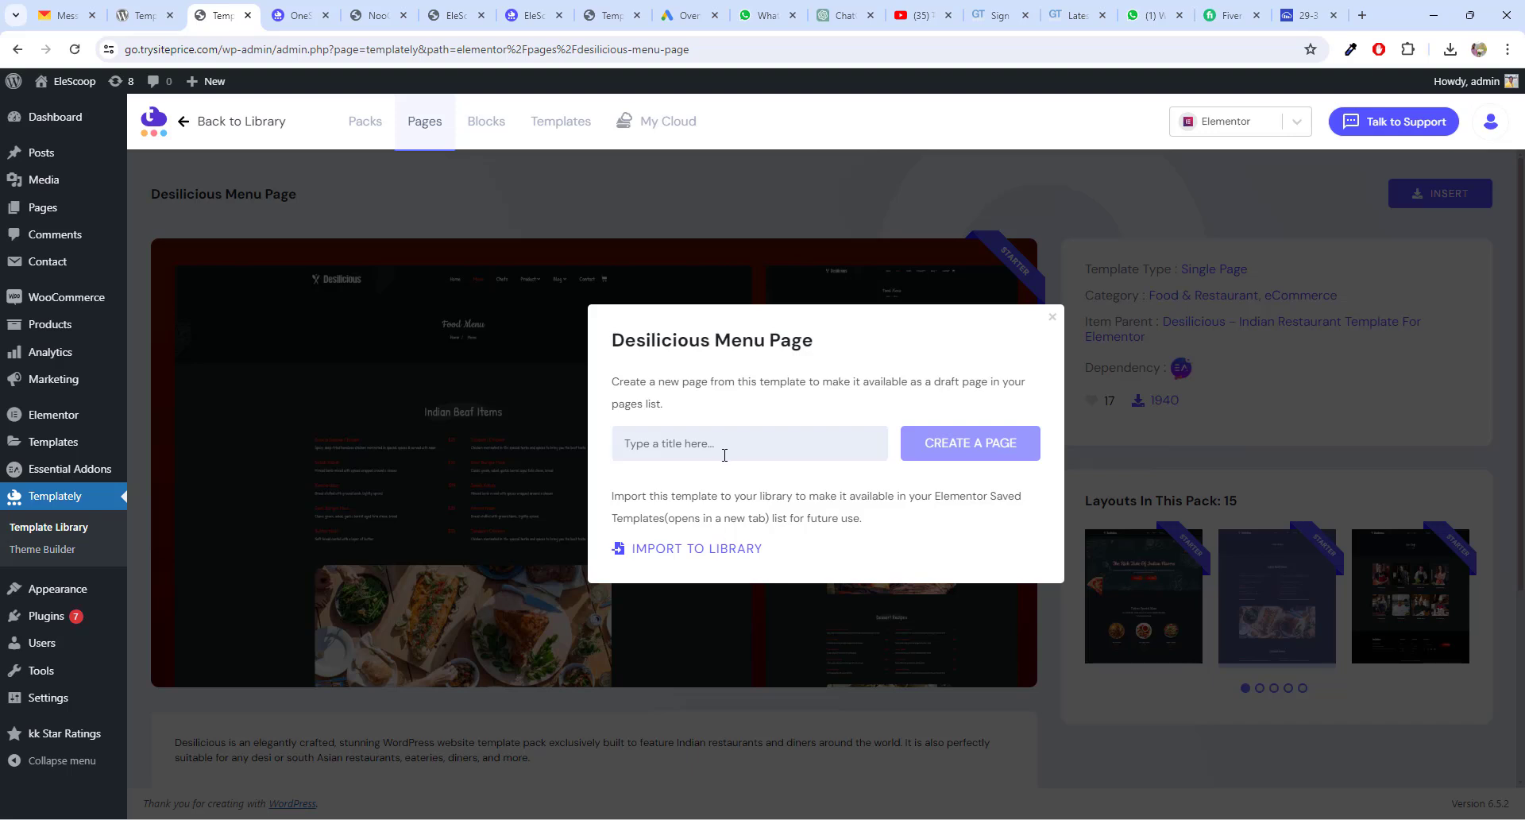
pyautogui.write('home')
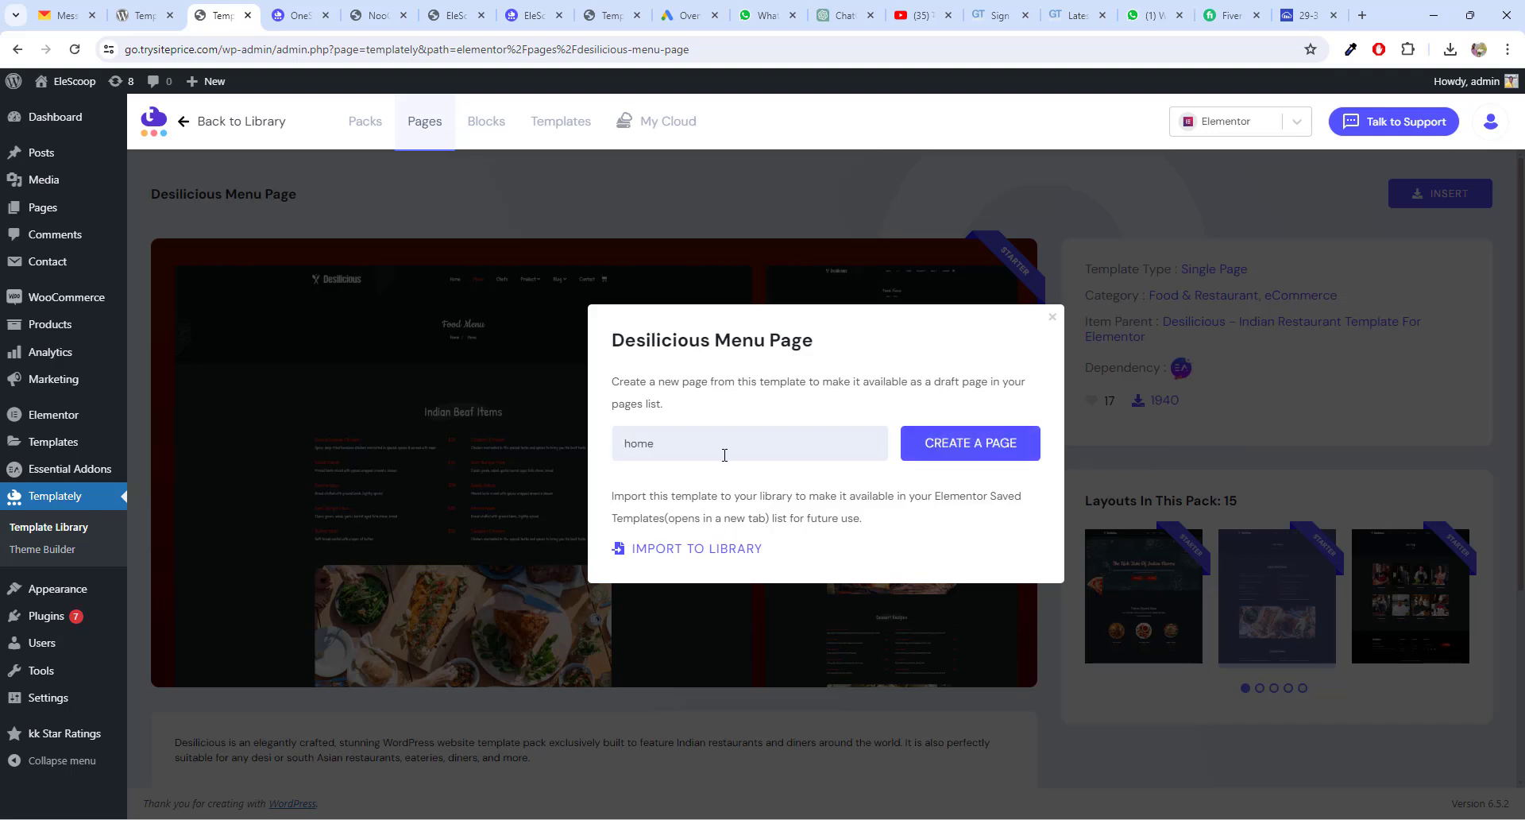
pyautogui.click(997, 451)
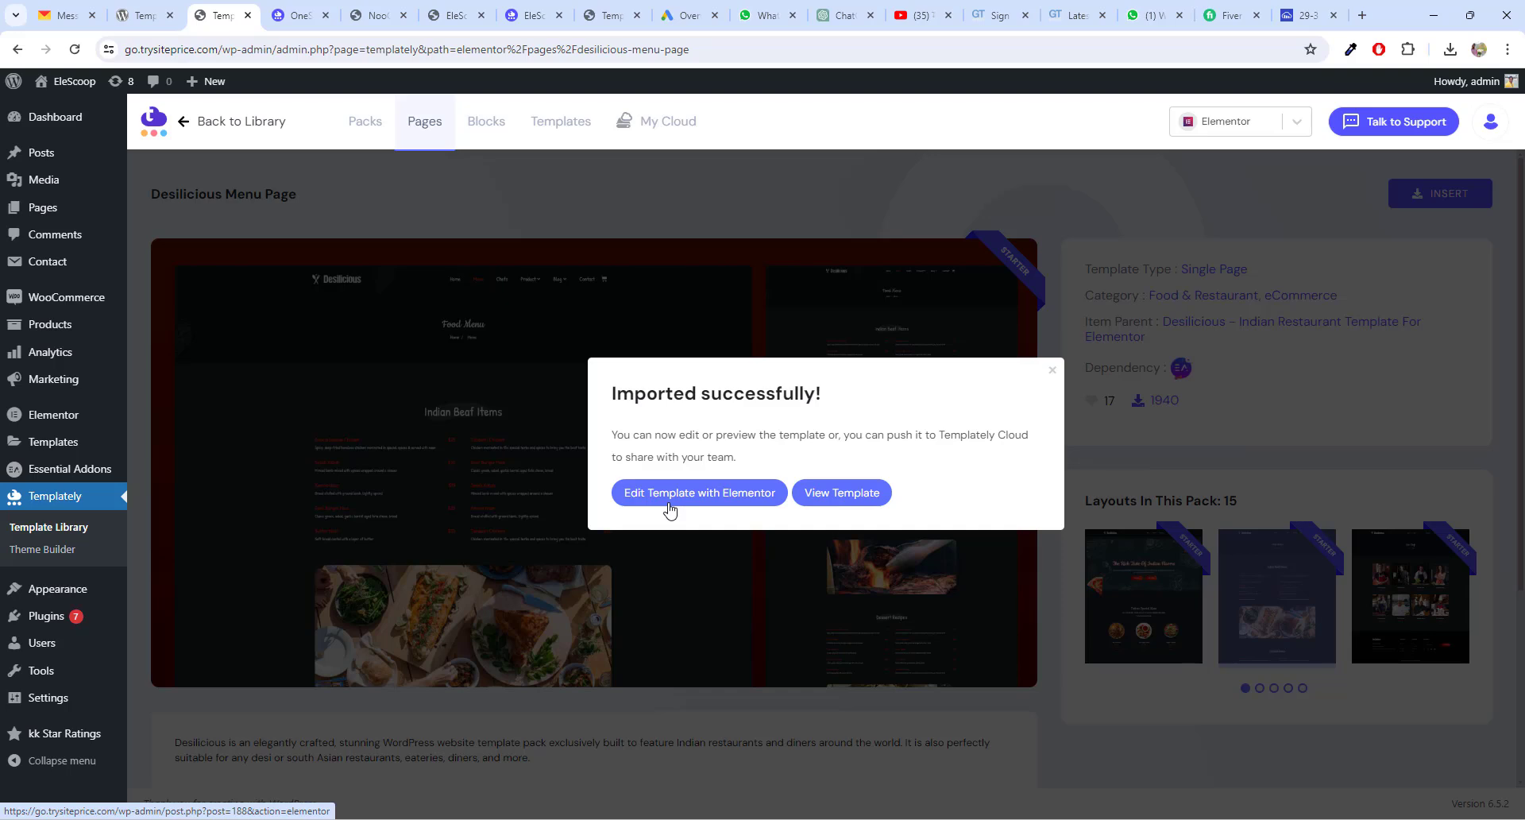
# - View the new 'home' page and scroll through its Food Menu layout
pyautogui.click(836, 494)
pyautogui.scroll(-10, 851, 472)
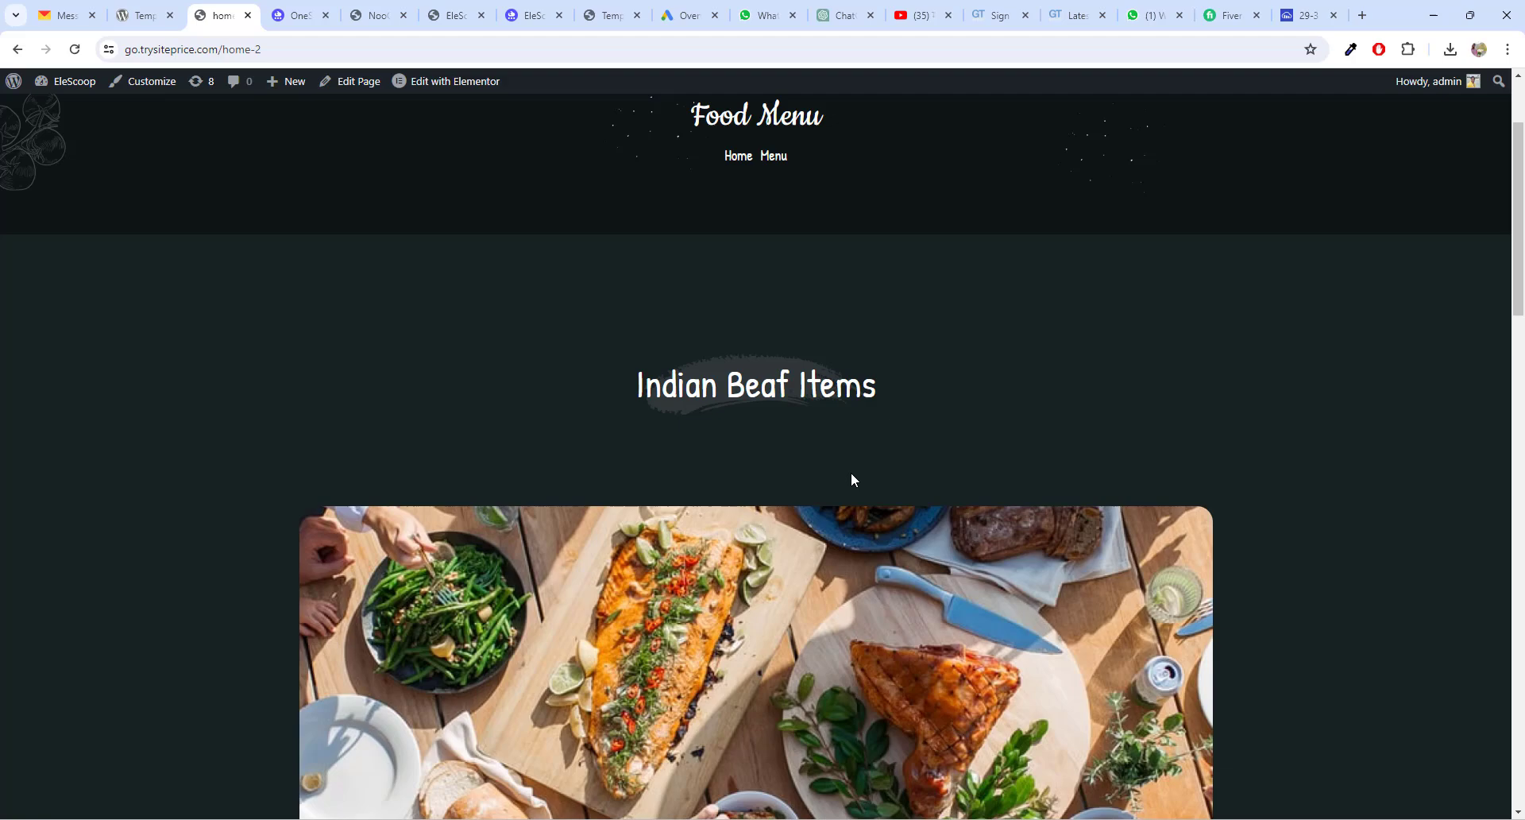
pyautogui.scroll(-7, 851, 480)
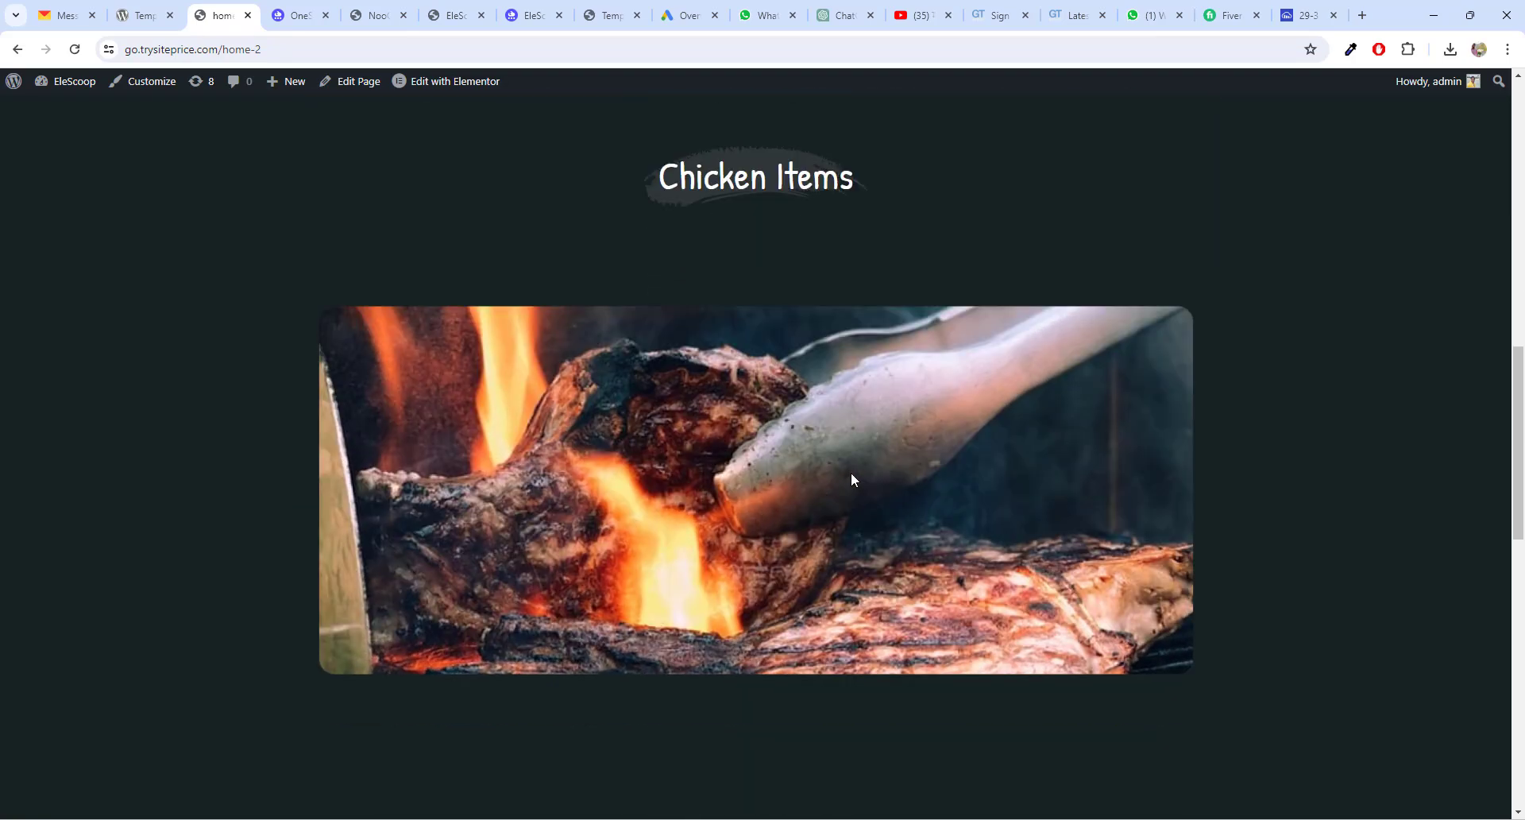
pyautogui.scroll(-10, 851, 473)
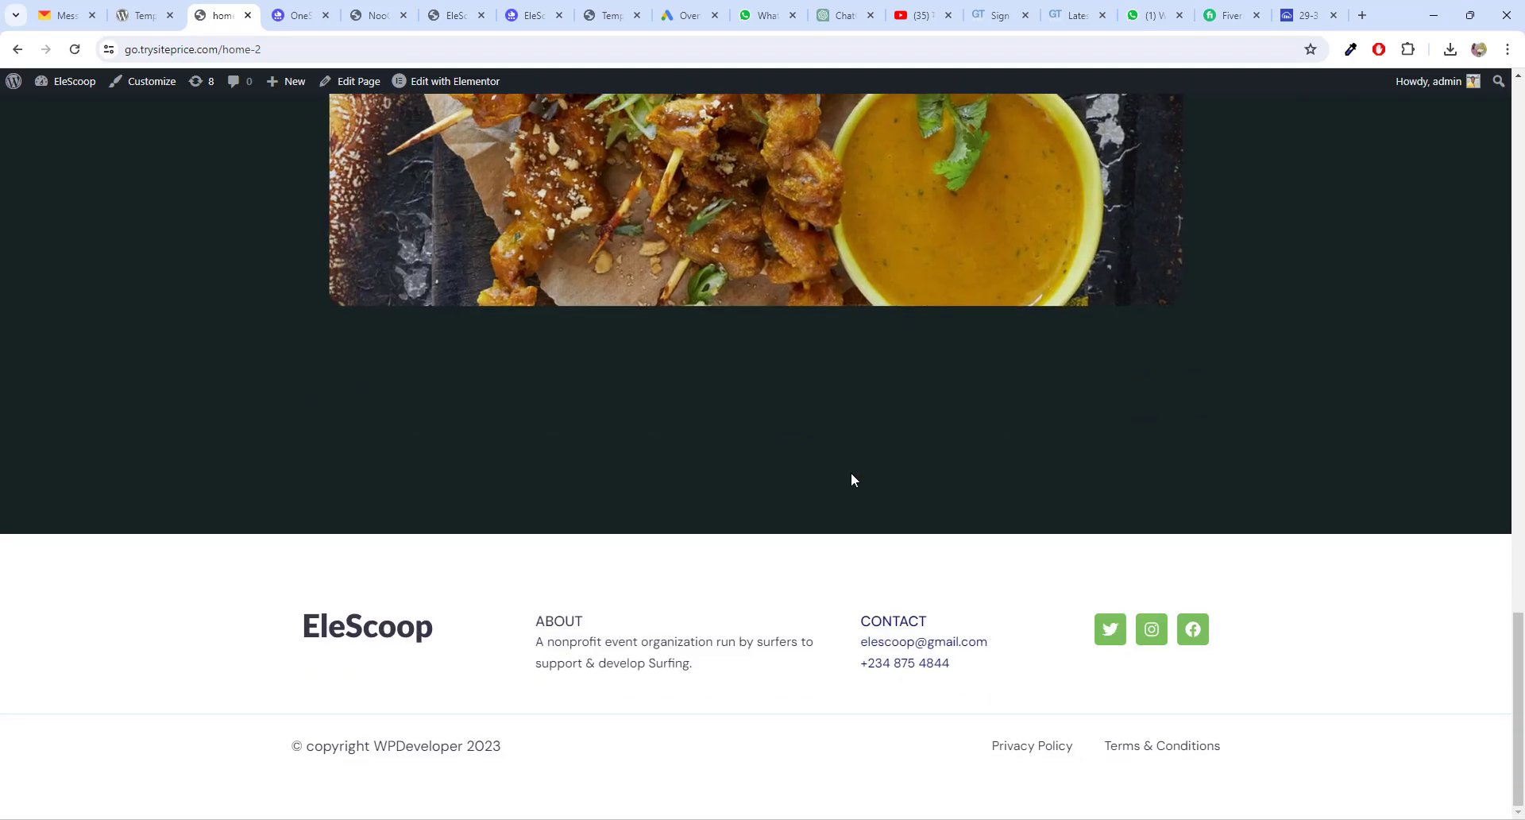
pyautogui.scroll(3, 851, 480)
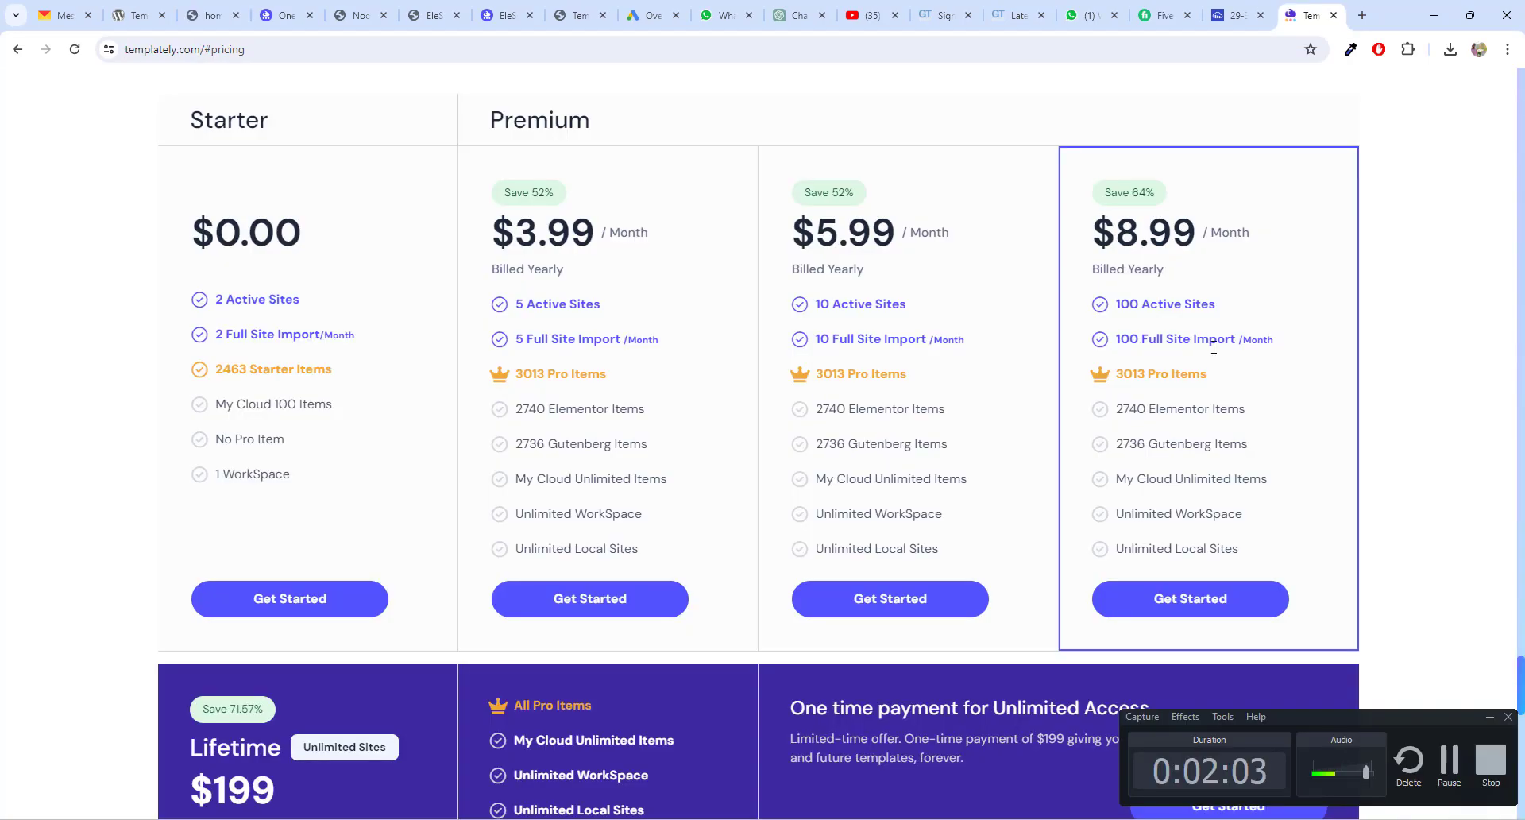
pyautogui.scroll(-2, 597, 474)
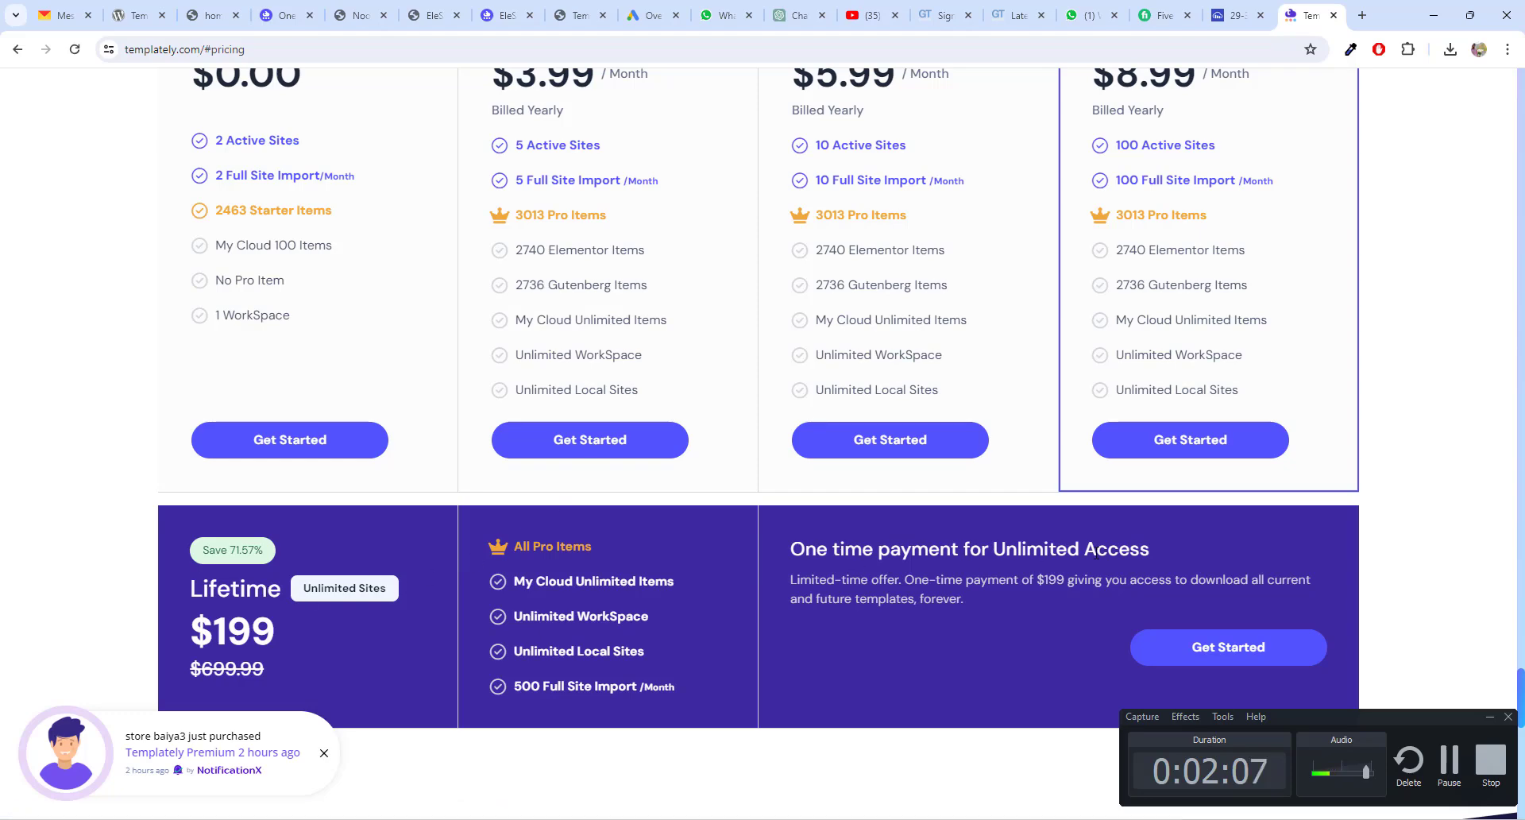
pyautogui.moveTo(805, 549); pyautogui.dragTo(1139, 552)
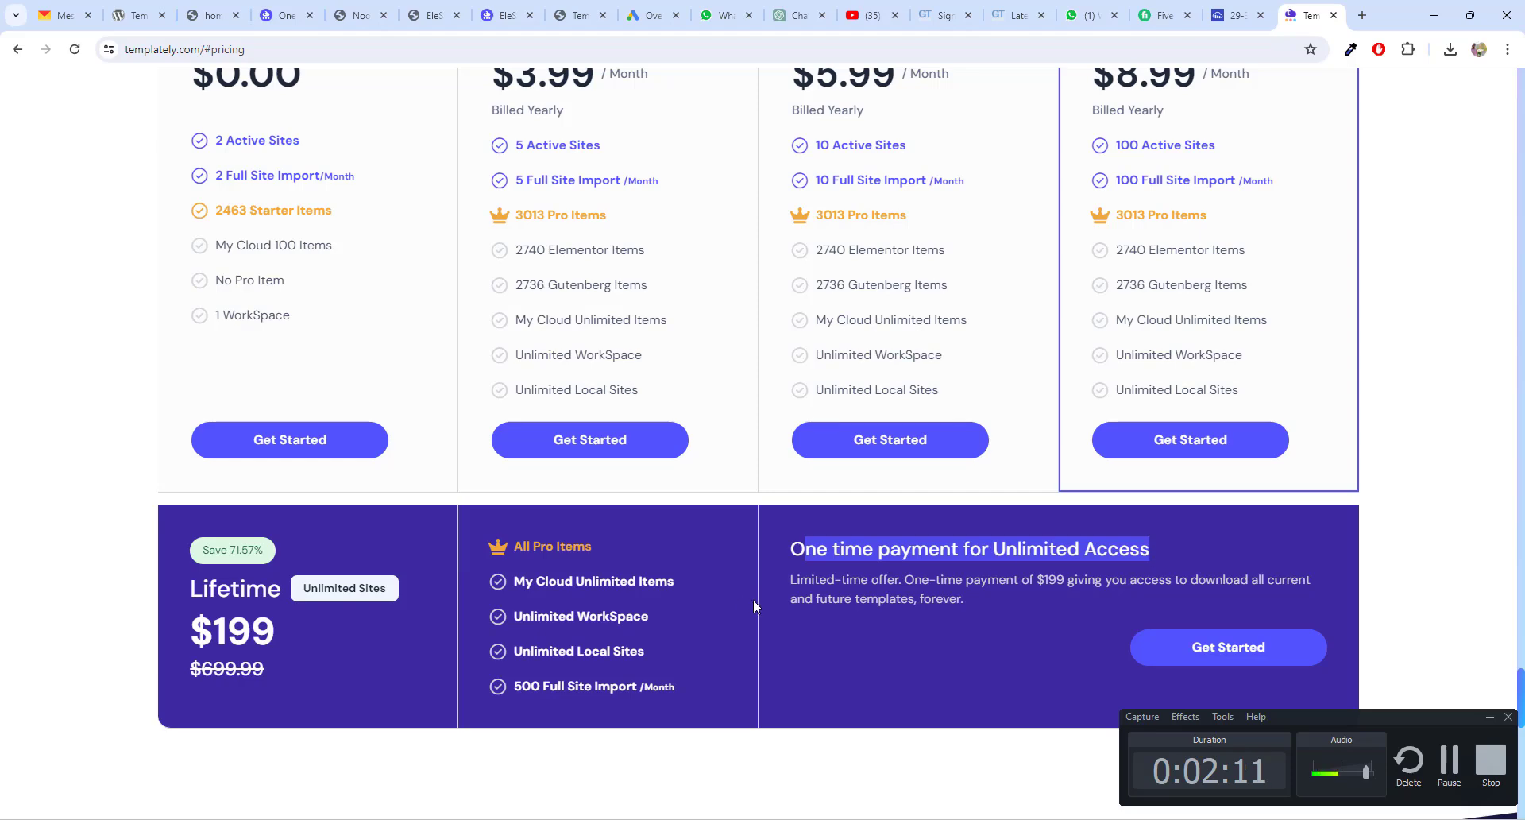
pyautogui.moveTo(520, 618); pyautogui.dragTo(707, 685)
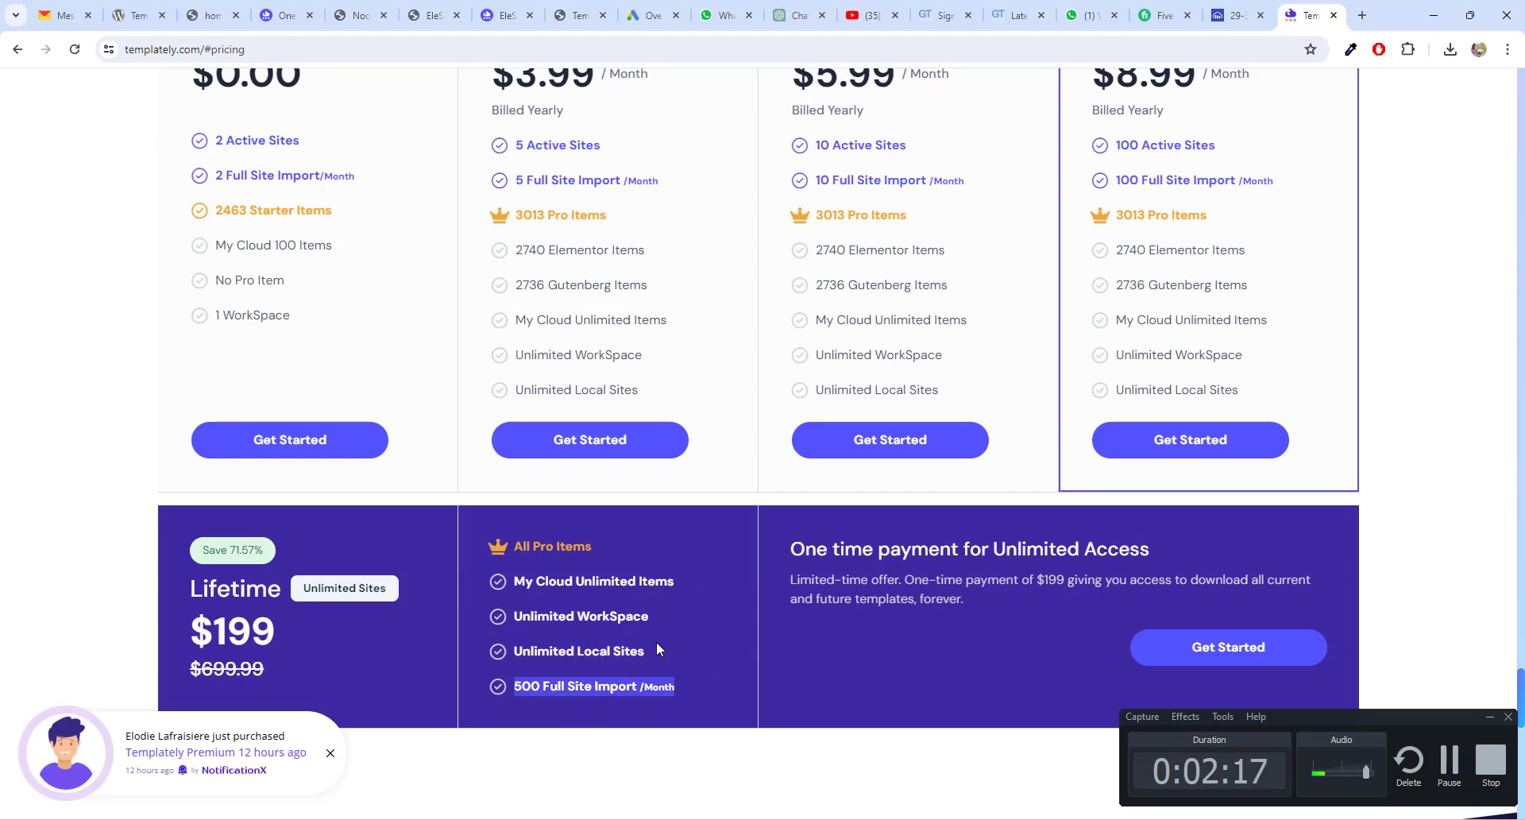
pyautogui.scroll(3, 674, 585)
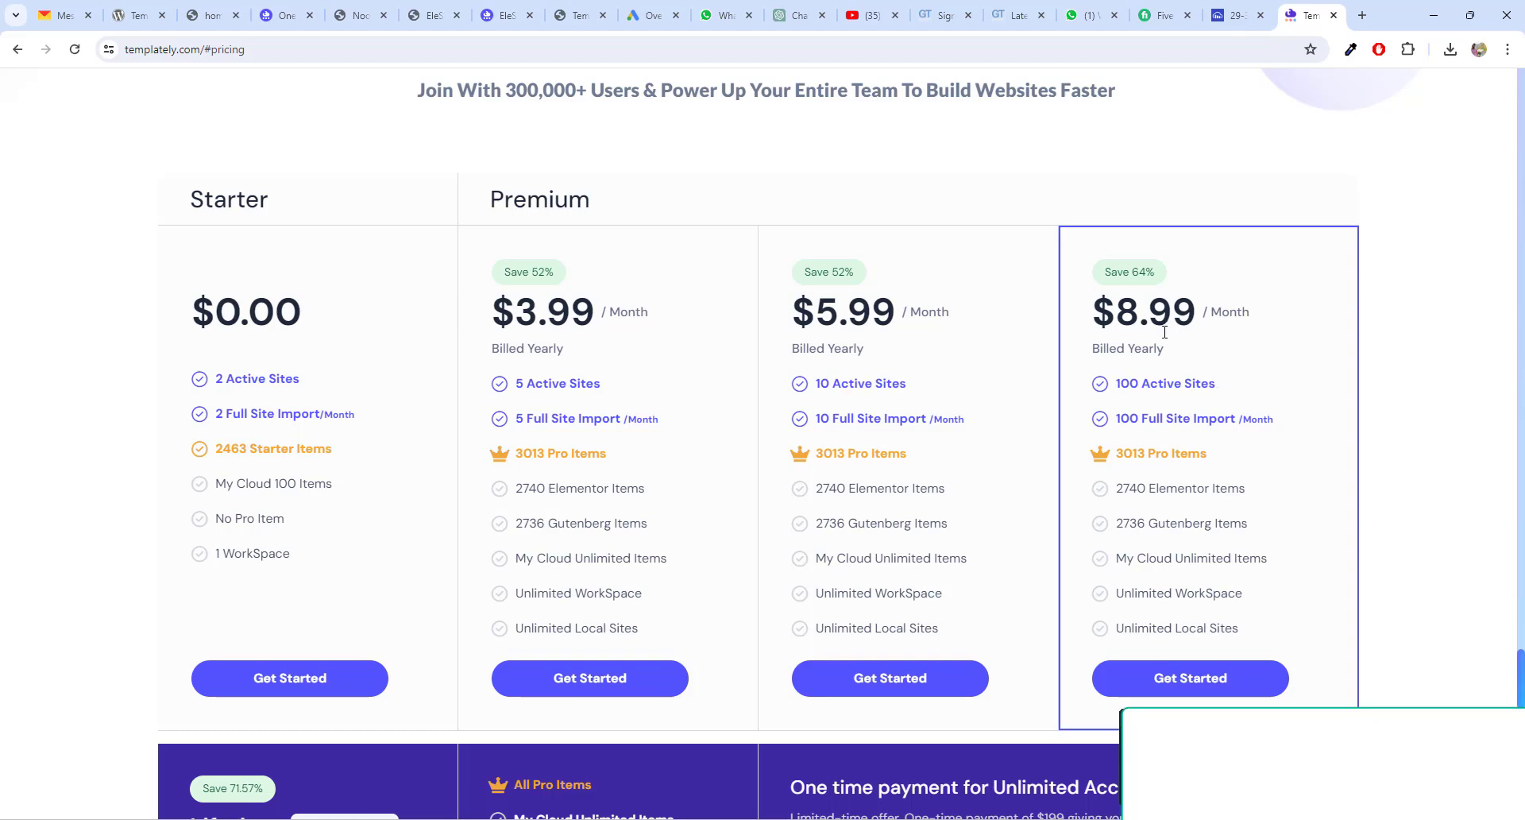
pyautogui.moveTo(1215, 382); pyautogui.dragTo(1125, 348)
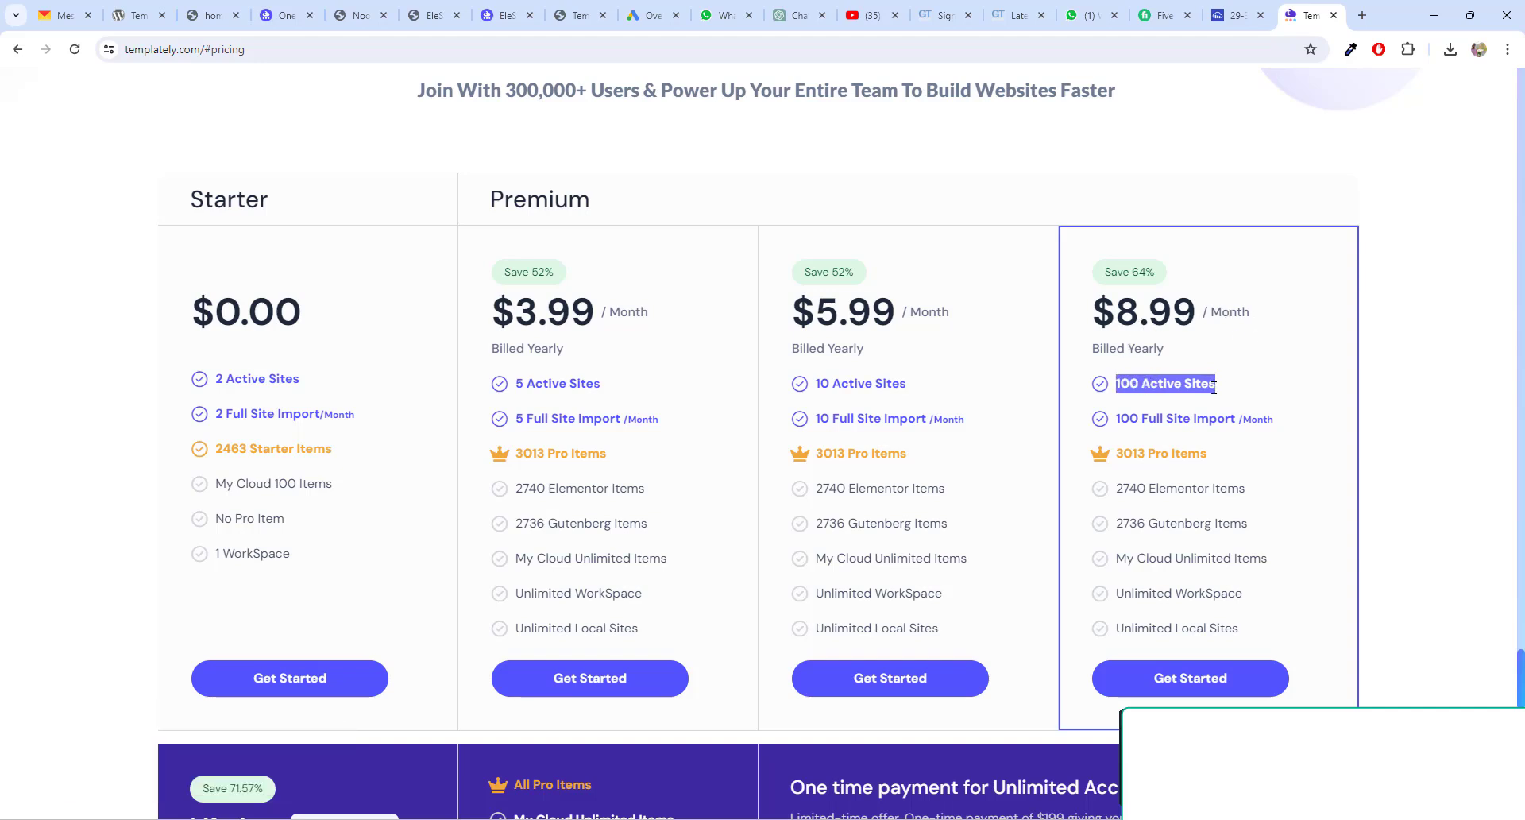
pyautogui.moveTo(1142, 418); pyautogui.dragTo(1275, 429)
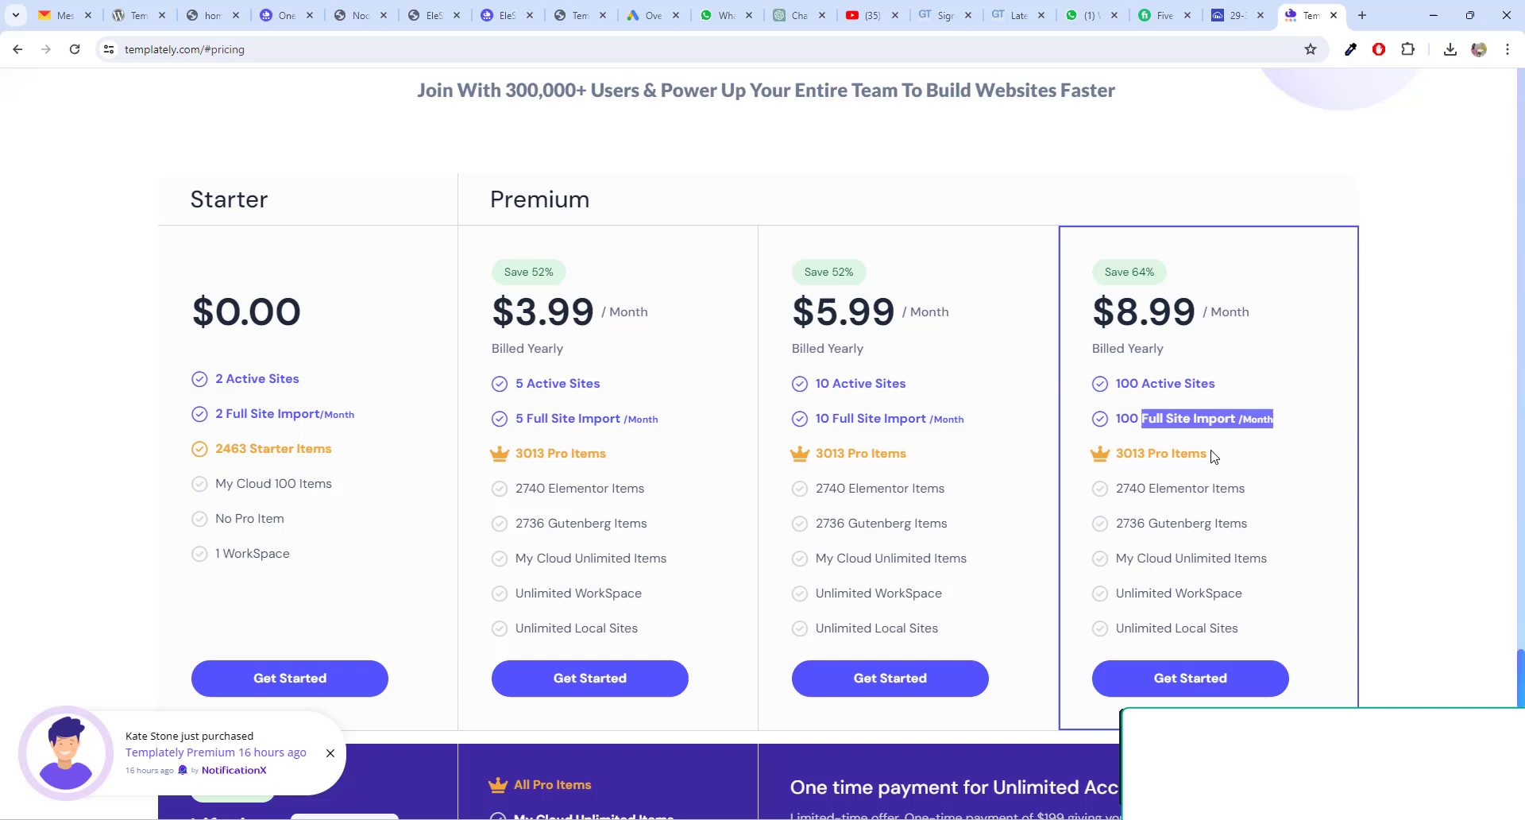
pyautogui.moveTo(1208, 455); pyautogui.dragTo(1236, 488)
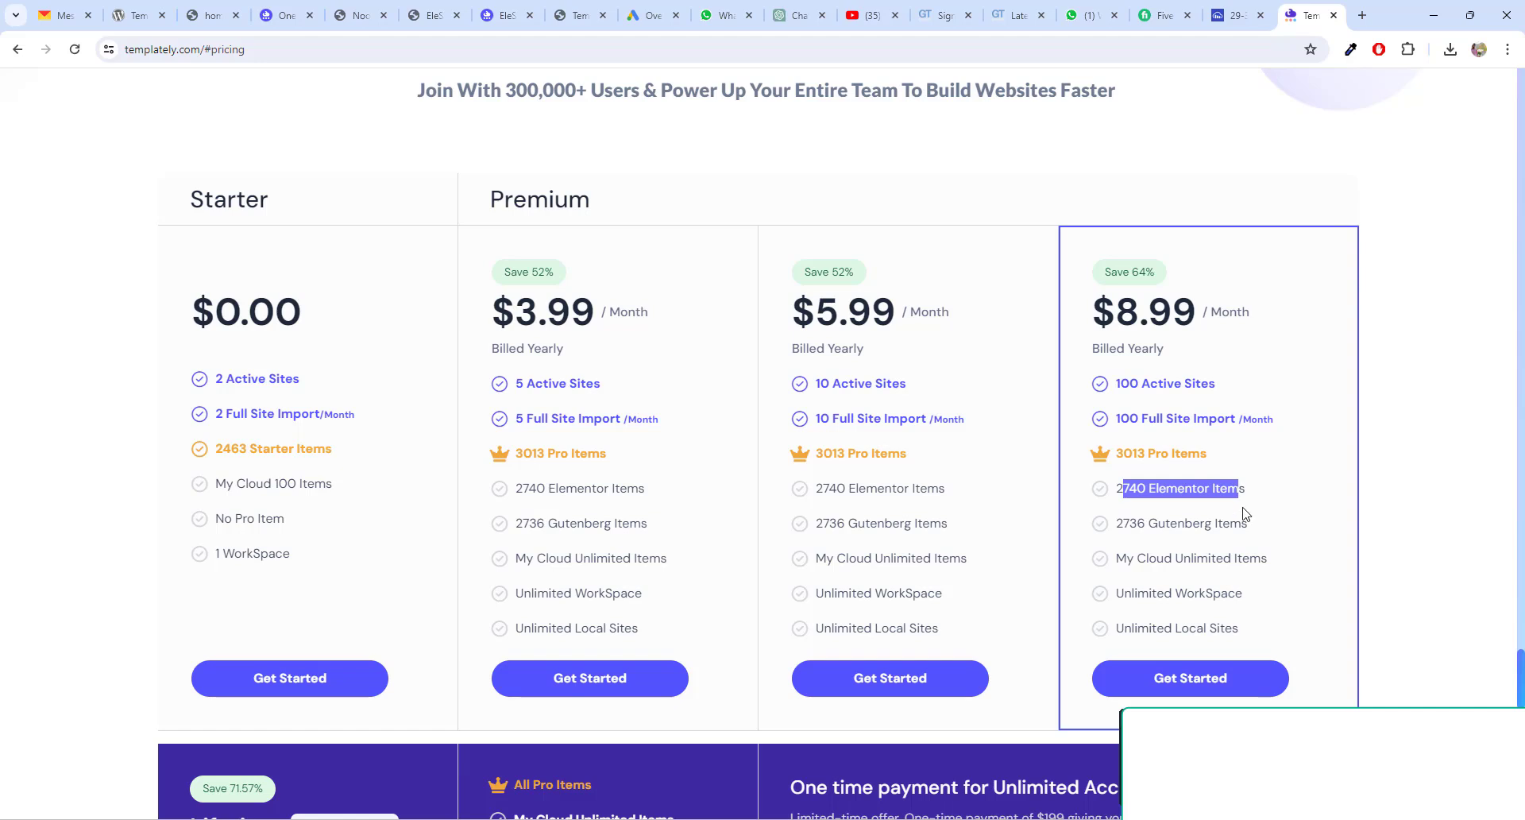
pyautogui.moveTo(1246, 525); pyautogui.dragTo(1104, 534)
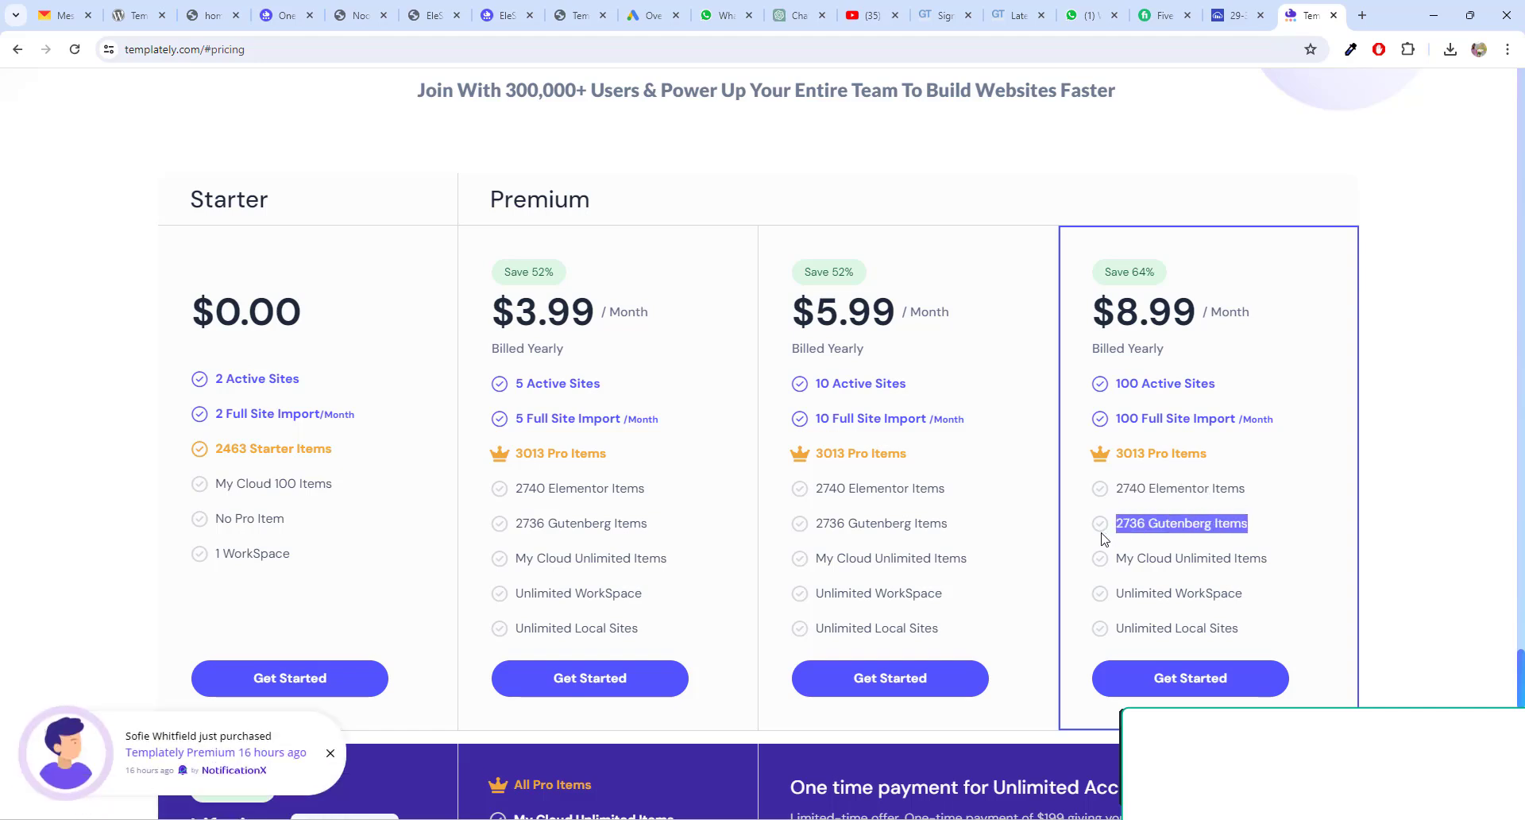